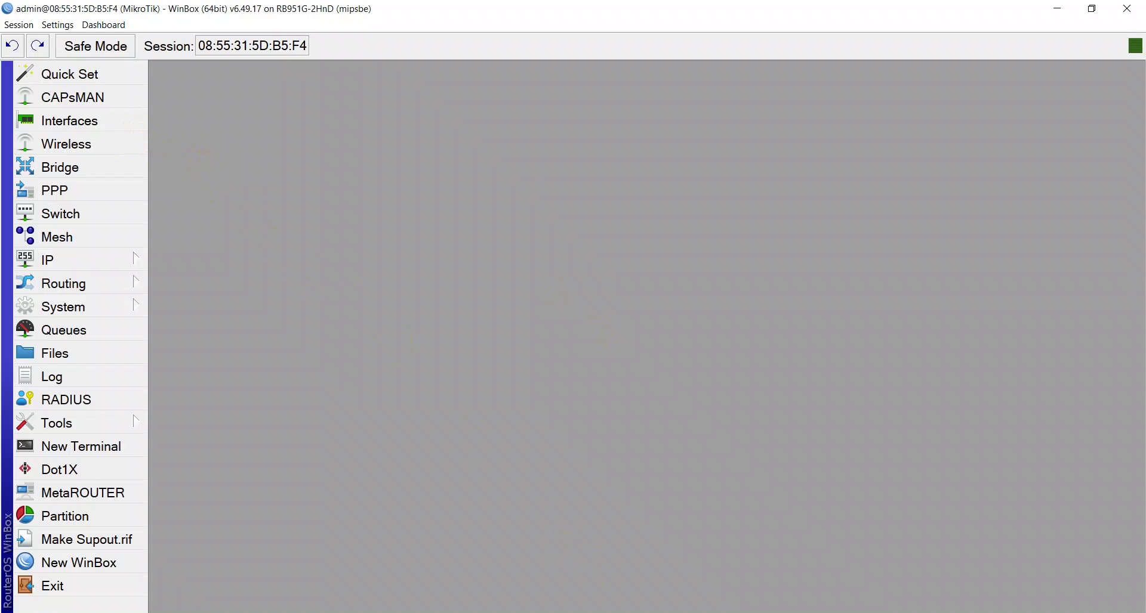
- Switch to the scrcpy phone camera view to examine the router and switch cabling, and return to WinBox
{"action": "key", "text": "alt+Tab"}
{"action": "left_click", "coordinate": [476, 526]}
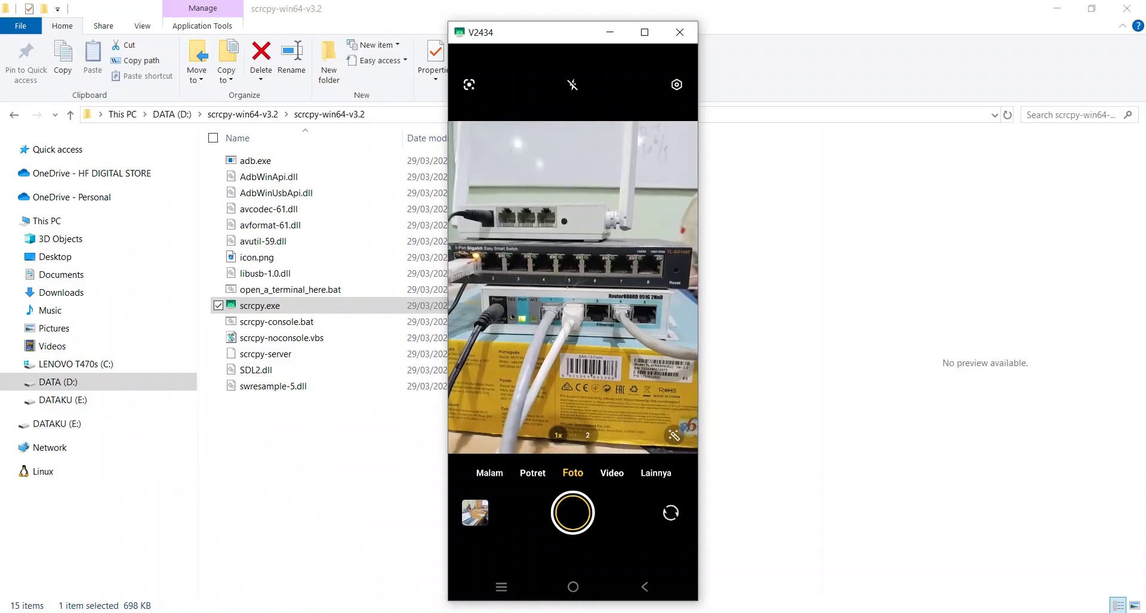
{"action": "left_click", "coordinate": [695, 612]}
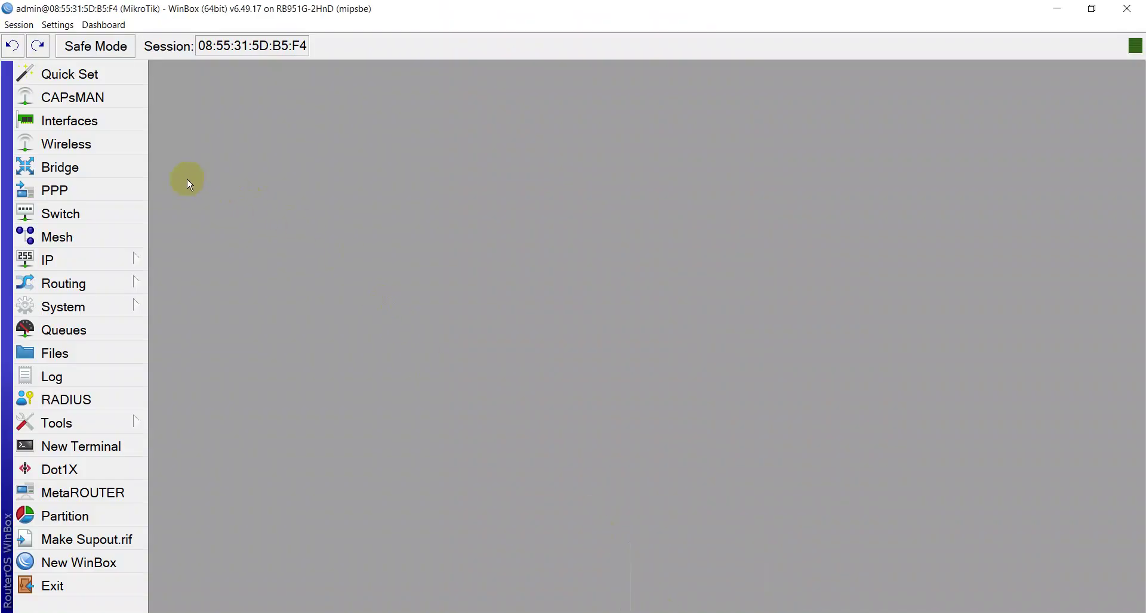
- Open the router's interface list and compare the ether1 and ether2 ports with the cabling in the phone camera view
{"action": "left_click", "coordinate": [113, 121]}
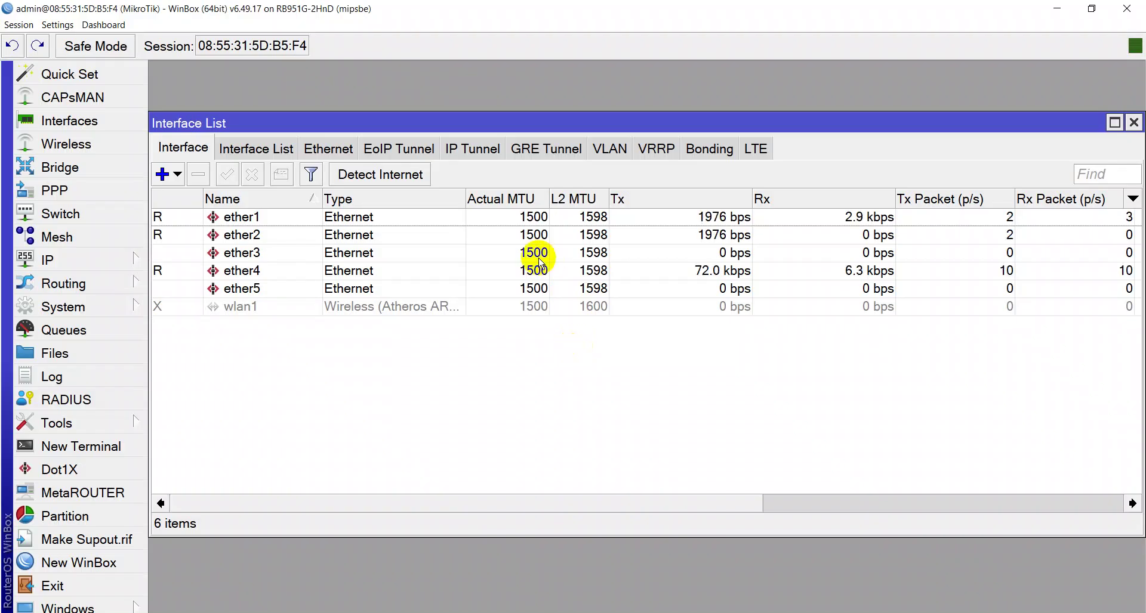
{"action": "left_click", "coordinate": [27, 167]}
{"action": "left_click", "coordinate": [232, 224]}
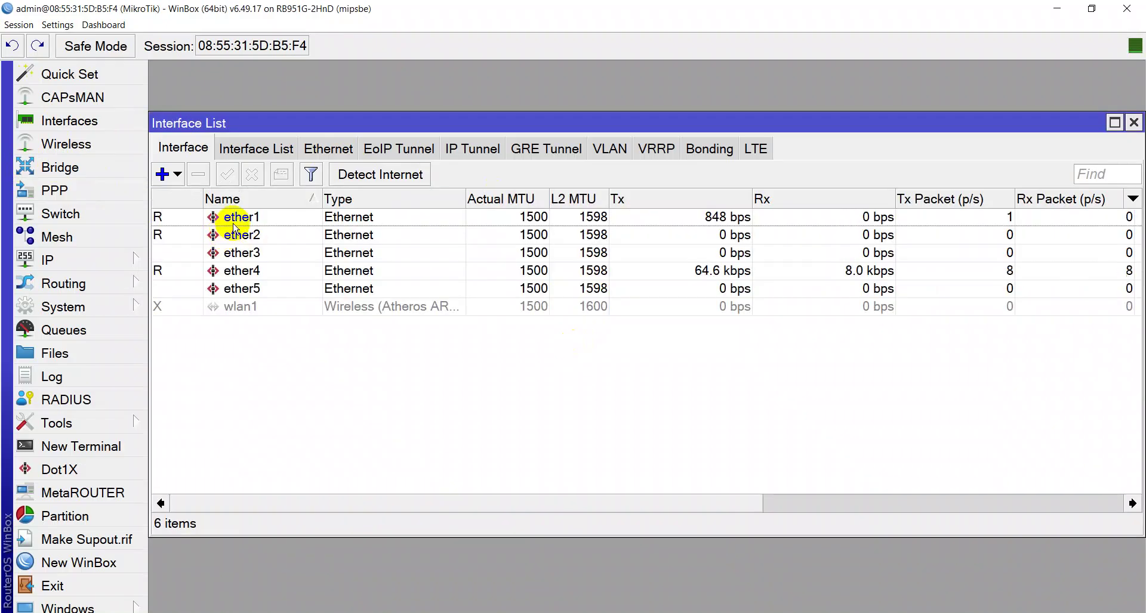
{"action": "left_click", "coordinate": [248, 235]}
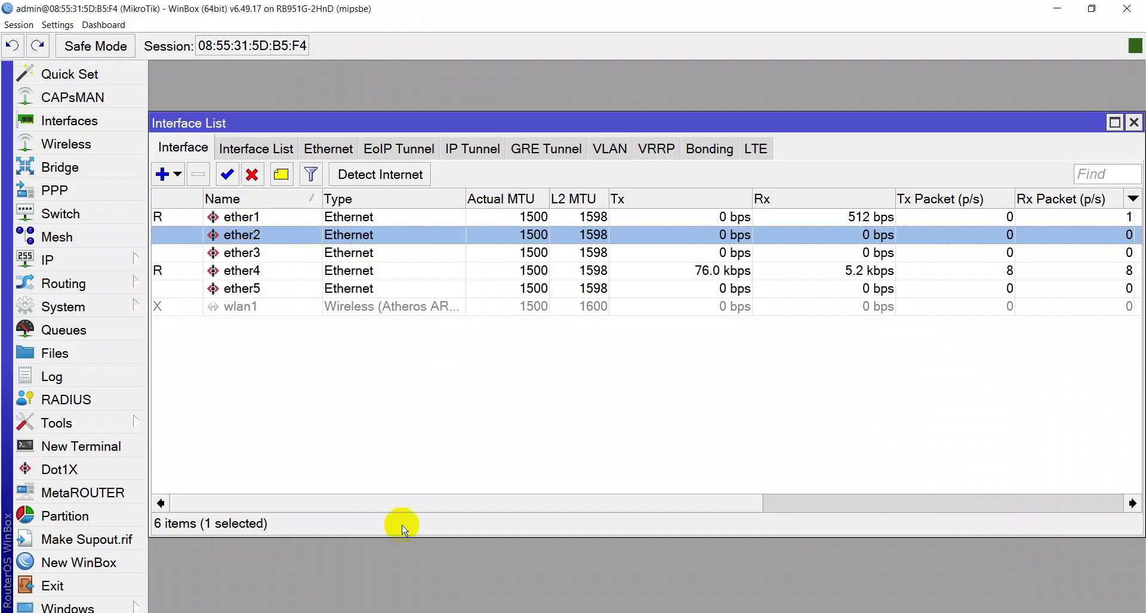
{"action": "left_click", "coordinate": [647, 612]}
{"action": "left_click", "coordinate": [512, 526]}
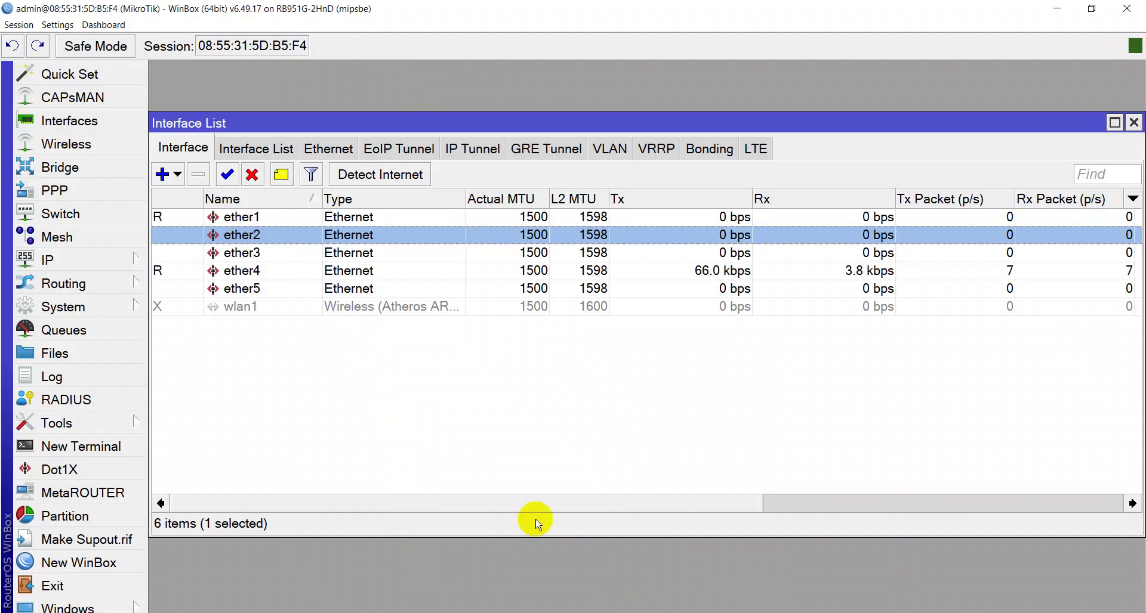
- Rename the ether1 interface to ether1_Internet and widen the interface list's Name column
{"action": "left_click", "coordinate": [250, 218]}
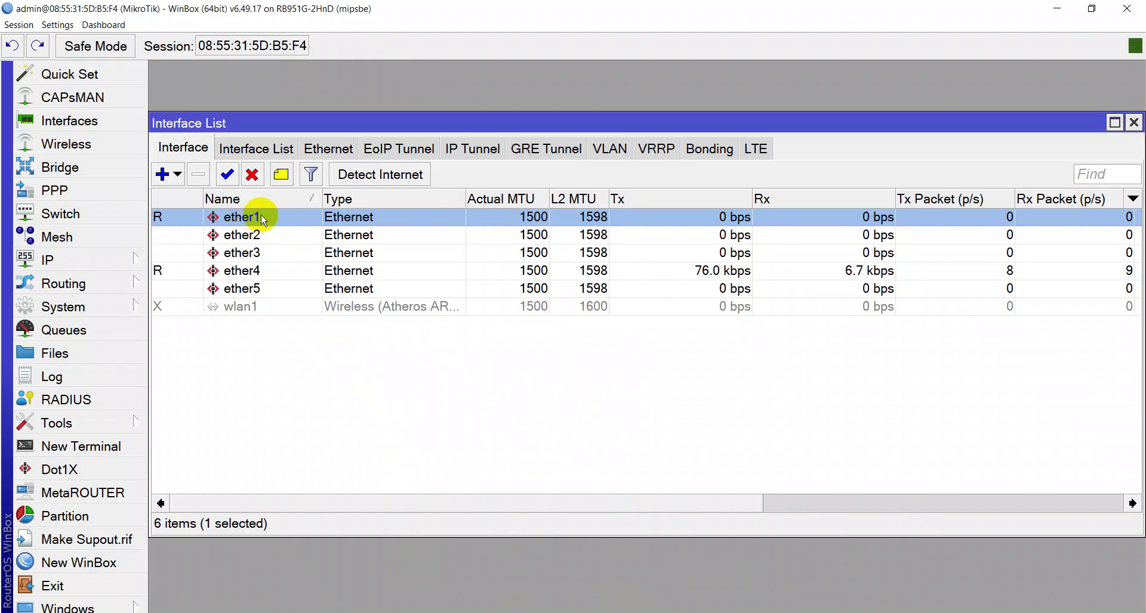
{"action": "double_click", "coordinate": [260, 217]}
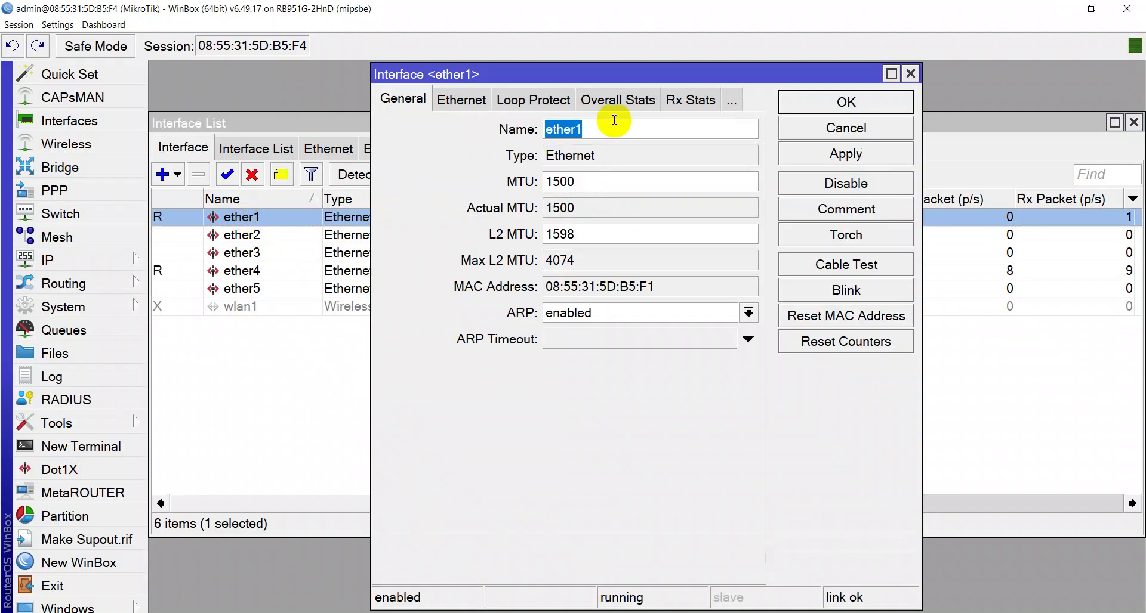
{"action": "left_click", "coordinate": [615, 126]}
{"action": "type", "text": "_"}
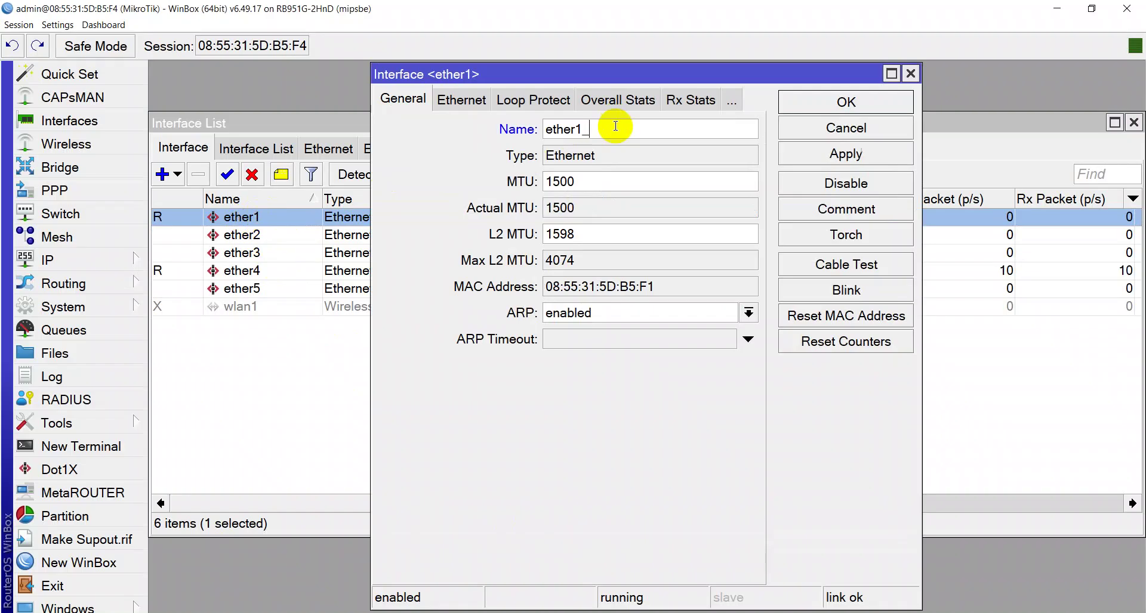
{"action": "key", "text": "Caps_Lock"}
{"action": "type", "text": "intern"}
{"action": "key", "text": "BackSpace"}
{"action": "key", "text": "BackSpace"}
{"action": "key", "text": "BackSpace"}
{"action": "key", "text": "BackSpace"}
{"action": "key", "text": "BackSpace"}
{"action": "key", "text": "BackSpace"}
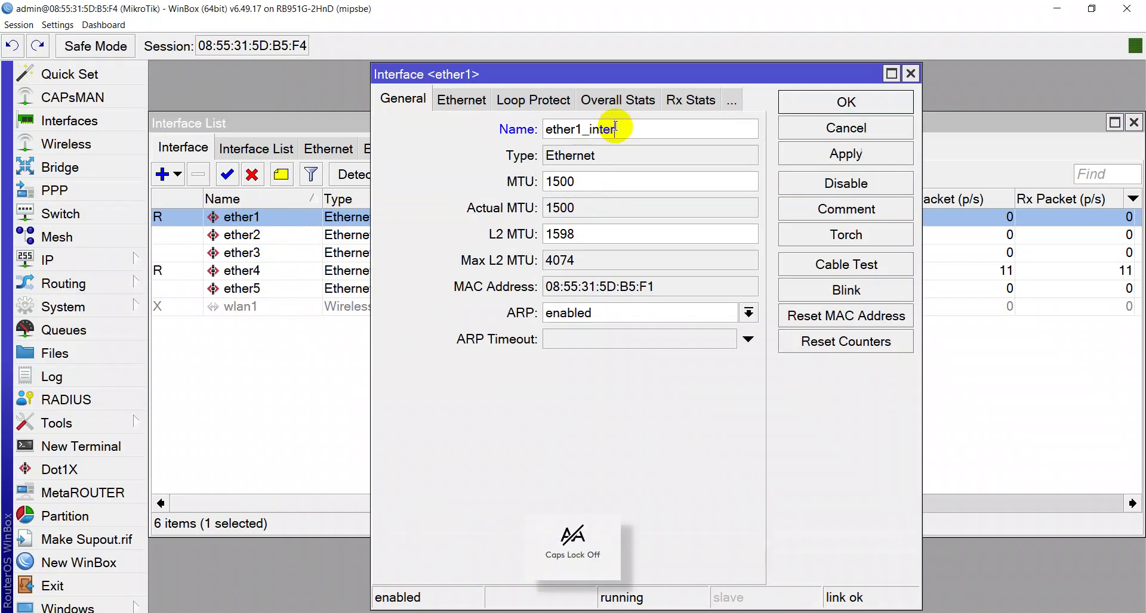
{"action": "type", "text": "Internet"}
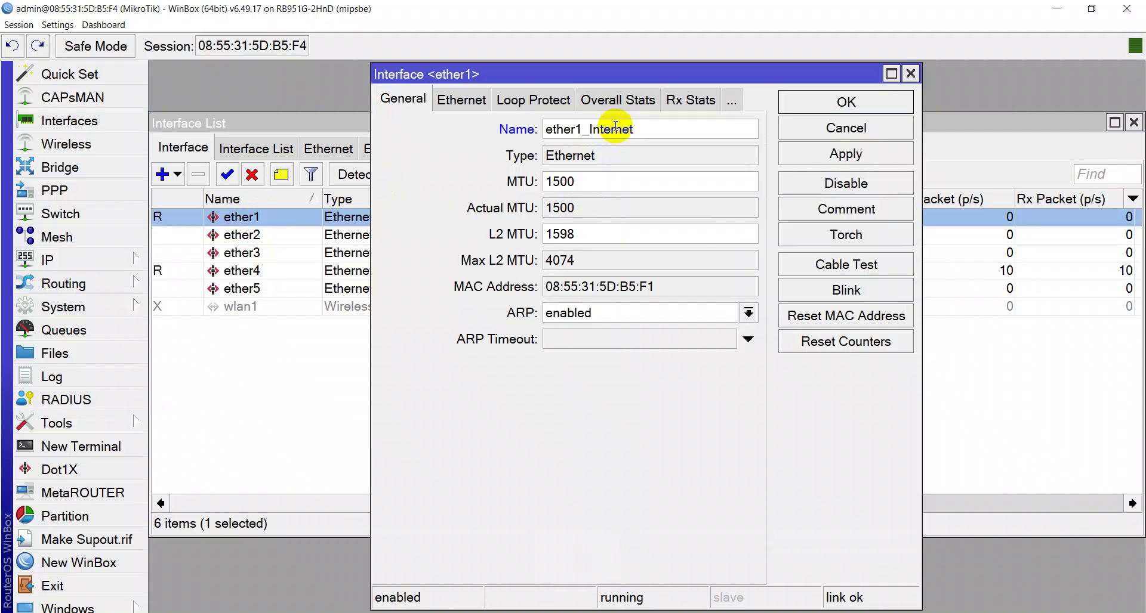
{"action": "left_click", "coordinate": [829, 156]}
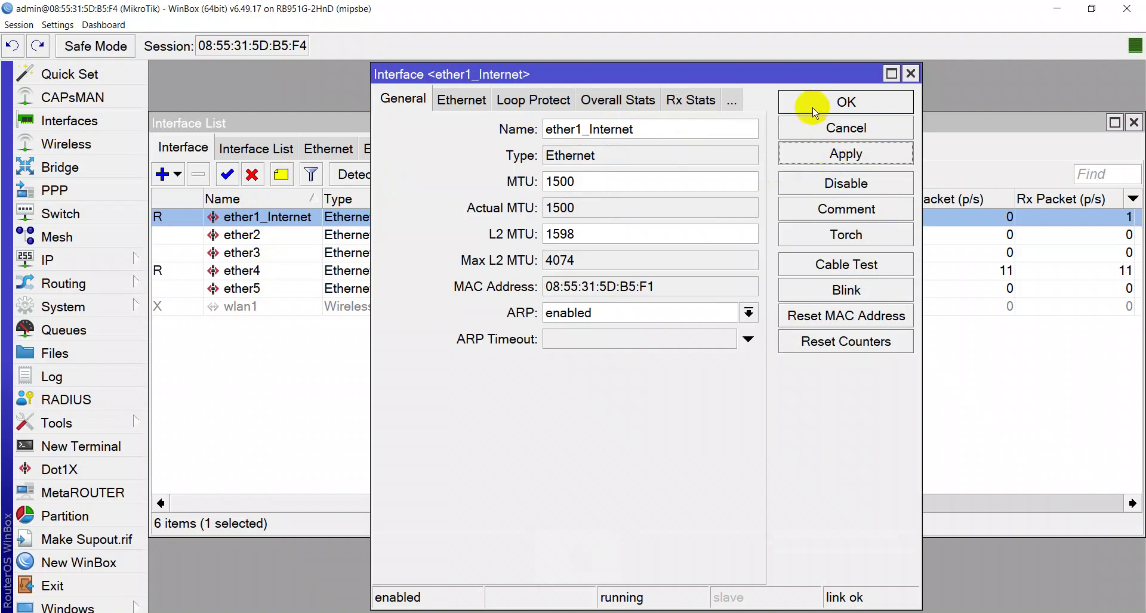
{"action": "left_click", "coordinate": [809, 105]}
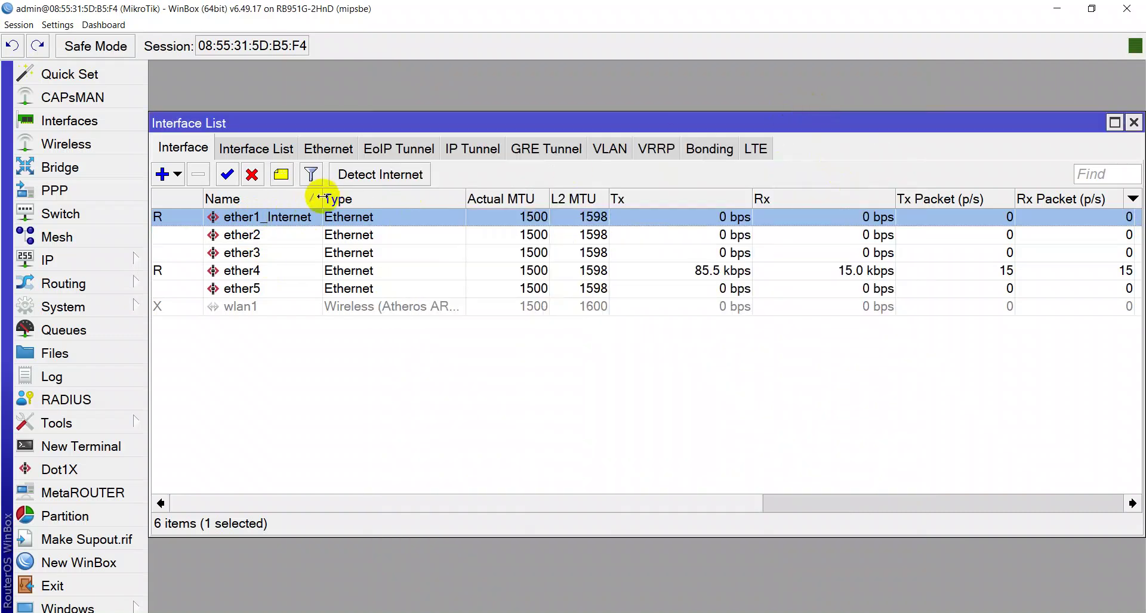
{"action": "left_click_drag", "start_coordinate": [322, 196], "coordinate": [353, 195]}
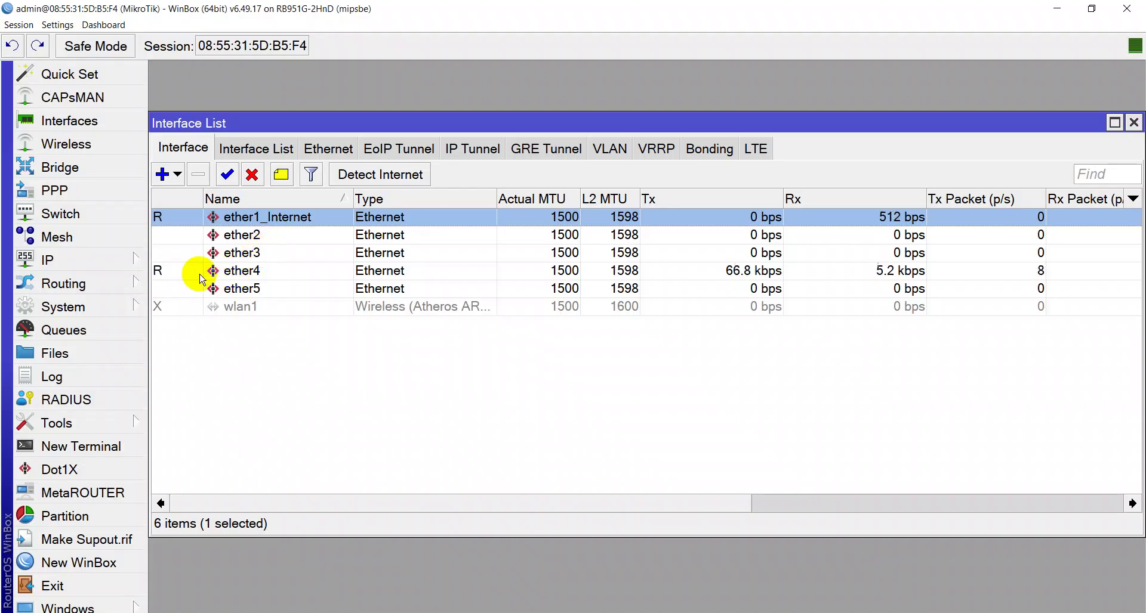
- Rename the ether2 interface to ether2_VLAN
{"action": "double_click", "coordinate": [263, 238]}
{"action": "left_click", "coordinate": [590, 129]}
{"action": "type", "text": "_"}
{"action": "key", "text": "Caps_Lock"}
{"action": "type", "text": "VLAN"}
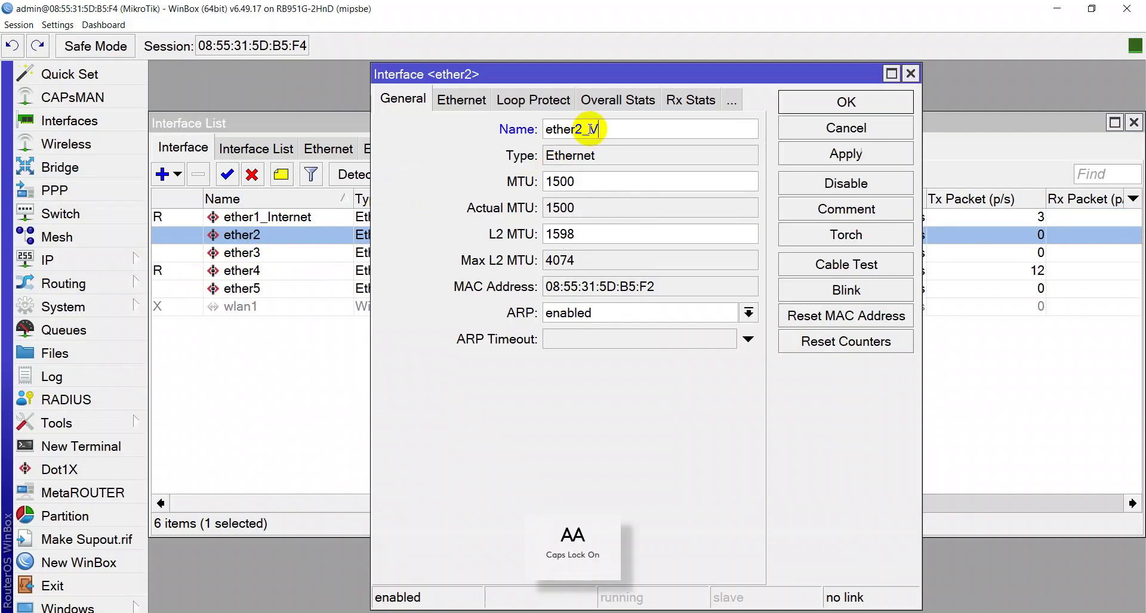
{"action": "key", "text": "Return"}
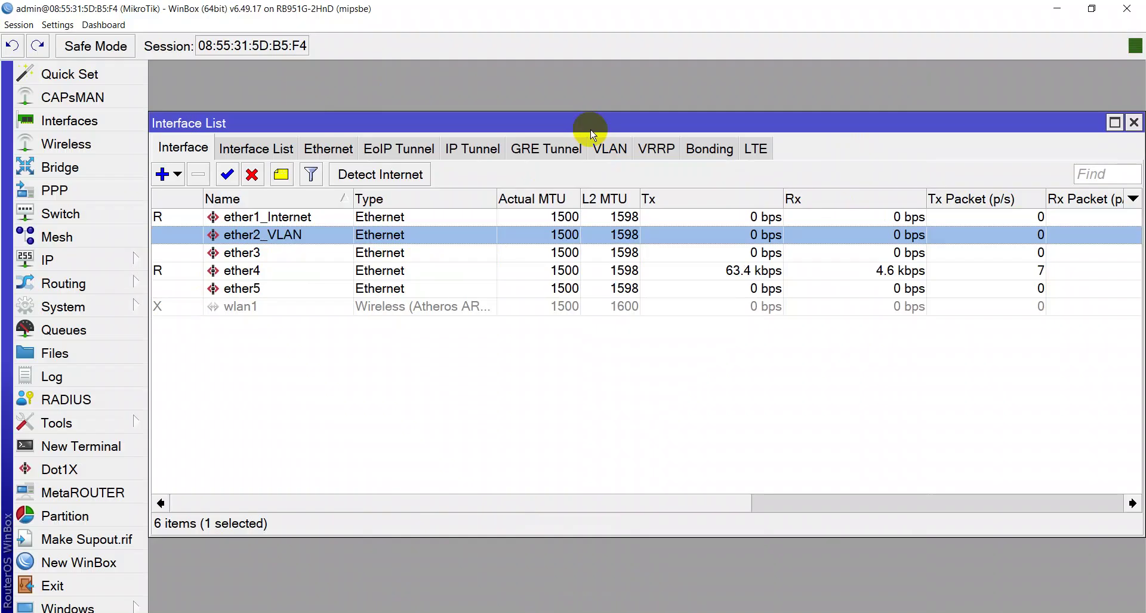
- Change the first Ethernet interface's name to ether1_INTERNET with an uppercase suffix, and close the interface list
{"action": "left_click", "coordinate": [284, 220]}
{"action": "double_click", "coordinate": [284, 219]}
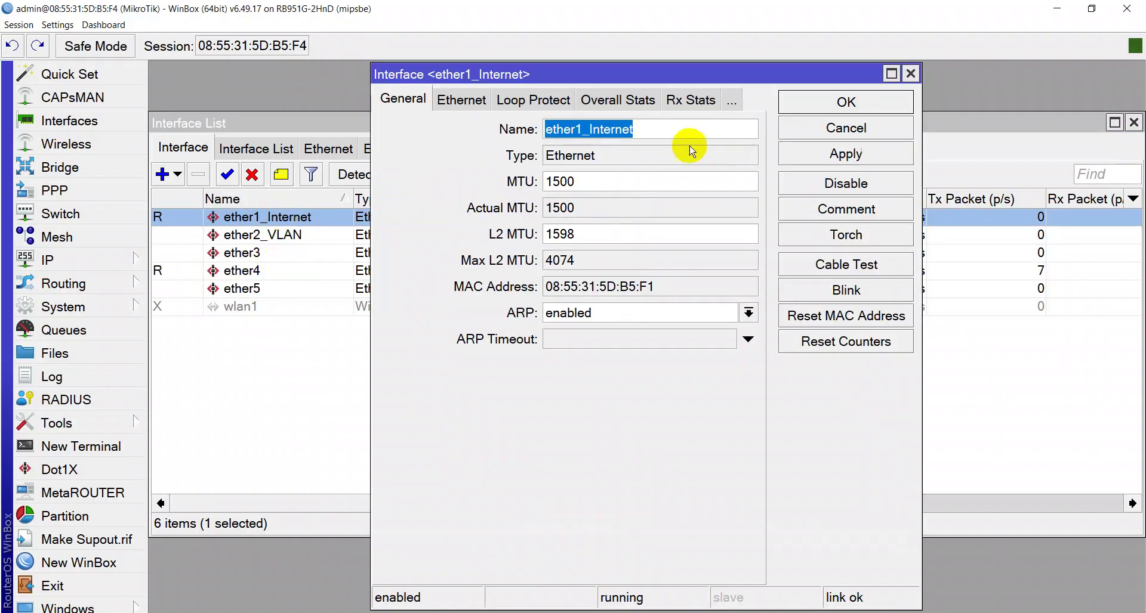
{"action": "left_click", "coordinate": [675, 129]}
{"action": "key", "text": "BackSpace"}
{"action": "key", "text": "BackSpace"}
{"action": "key", "text": "BackSpace"}
{"action": "key", "text": "BackSpace"}
{"action": "key", "text": "BackSpace"}
{"action": "key", "text": "BackSpace"}
{"action": "key", "text": "BackSpace"}
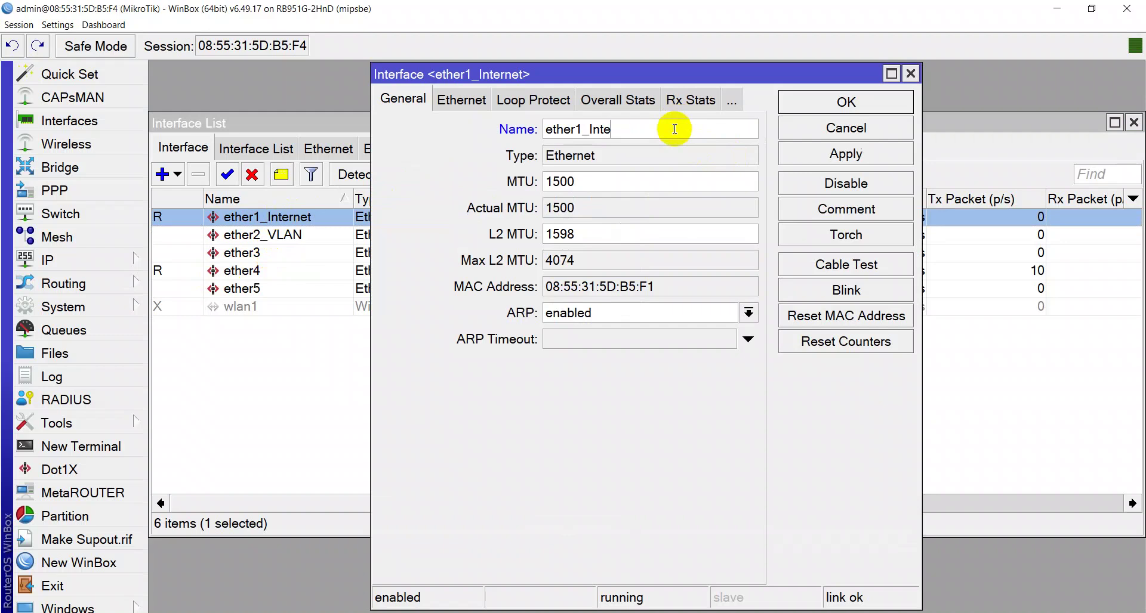
{"action": "type", "text": "NTERNET"}
{"action": "key", "text": "Return"}
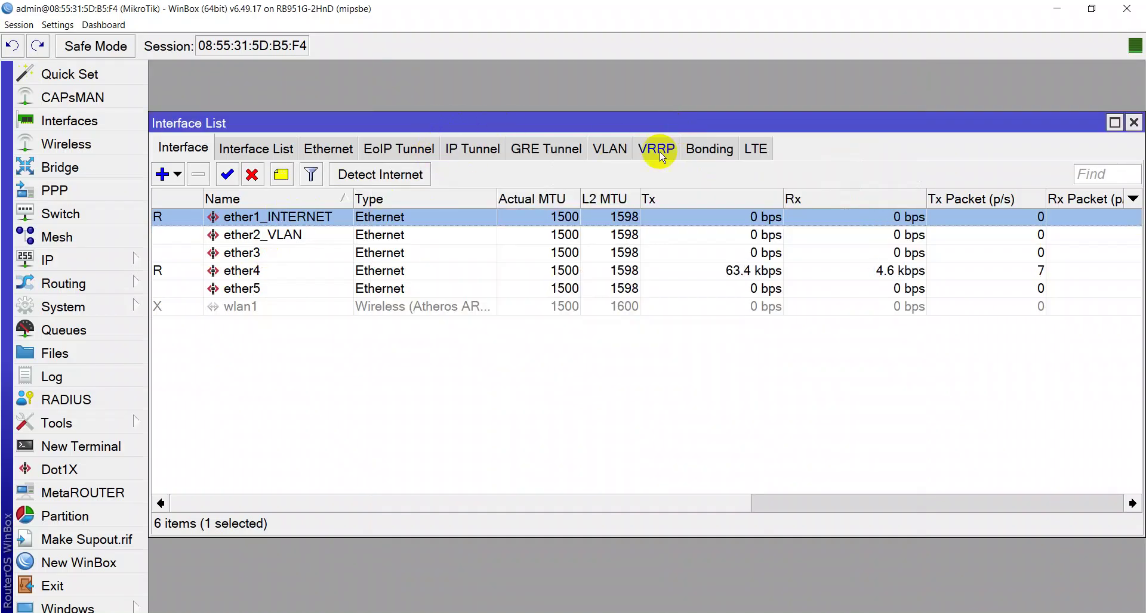
{"action": "left_click", "coordinate": [1133, 122]}
- Set the router's system identity to R-IHYAK
{"action": "left_click", "coordinate": [43, 311]}
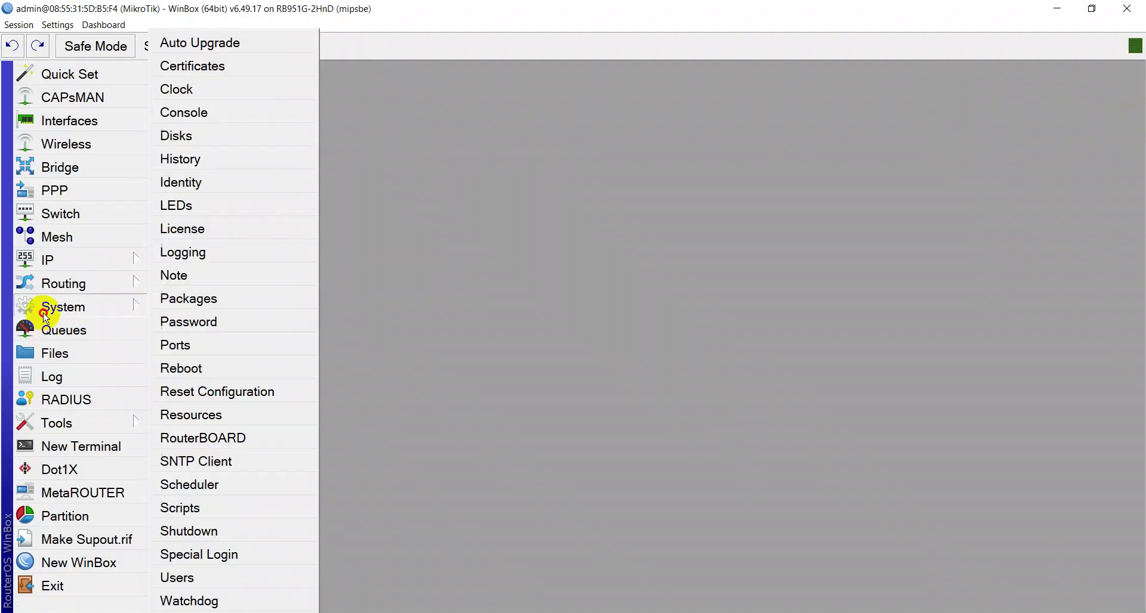
{"action": "left_click", "coordinate": [216, 181]}
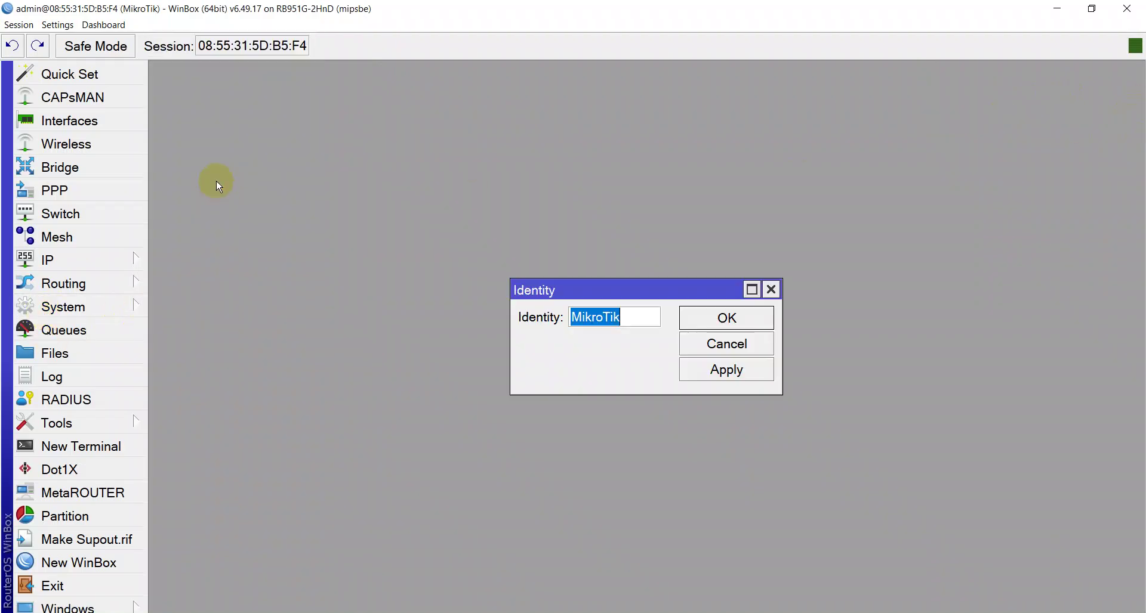
{"action": "type", "text": "R-"}
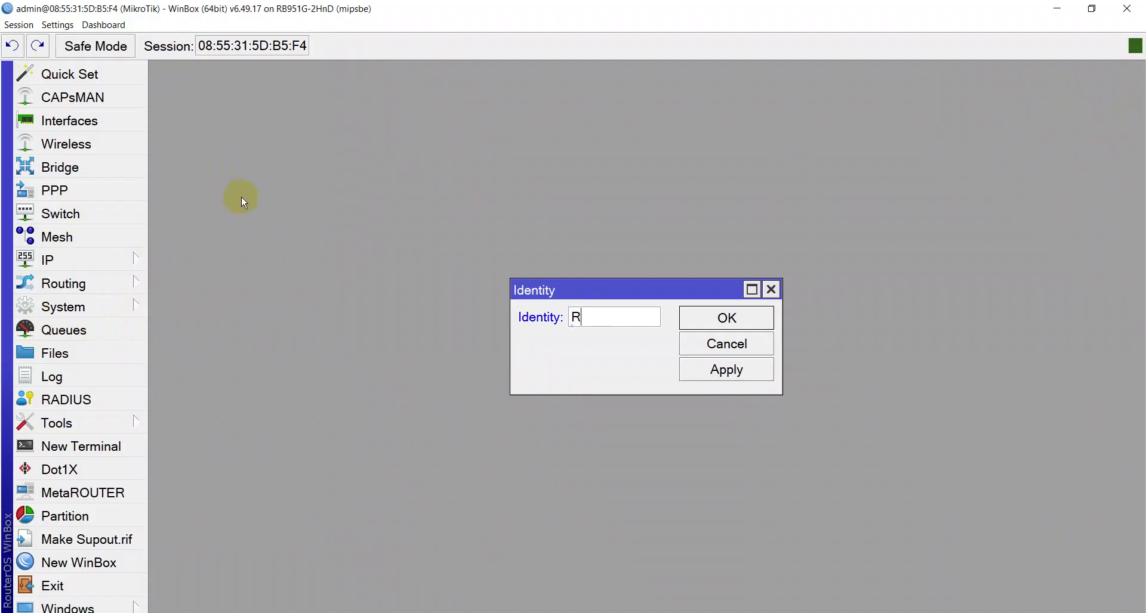
{"action": "type", "text": "IHYAK"}
{"action": "left_click", "coordinate": [726, 370]}
{"action": "left_click", "coordinate": [726, 326]}
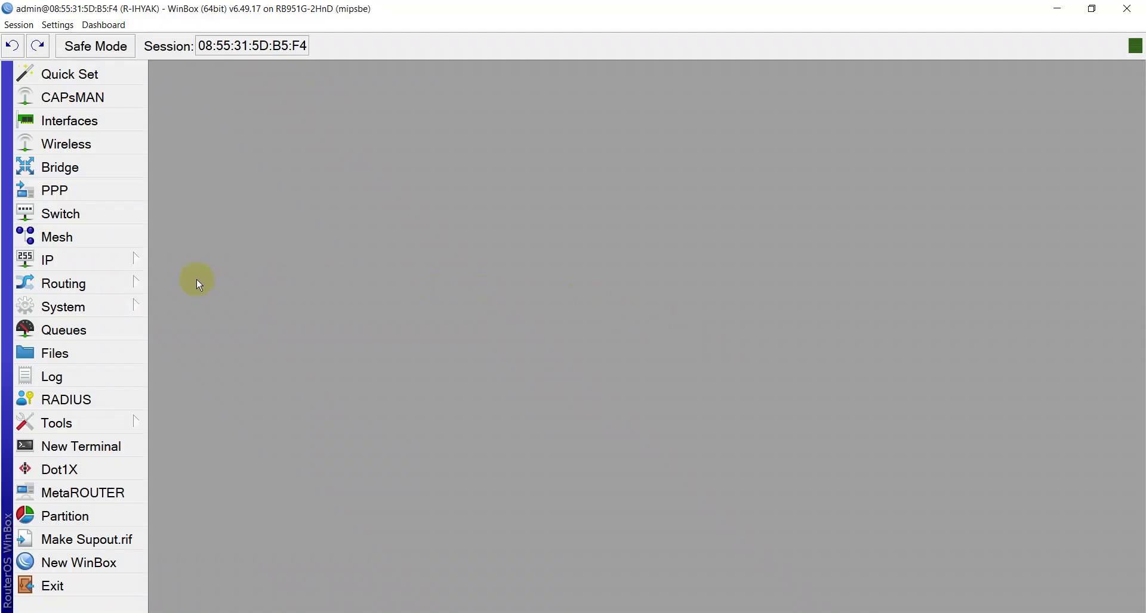
- Review the renamed interfaces in the interface list and the router's system identity setting
{"action": "left_click", "coordinate": [75, 121]}
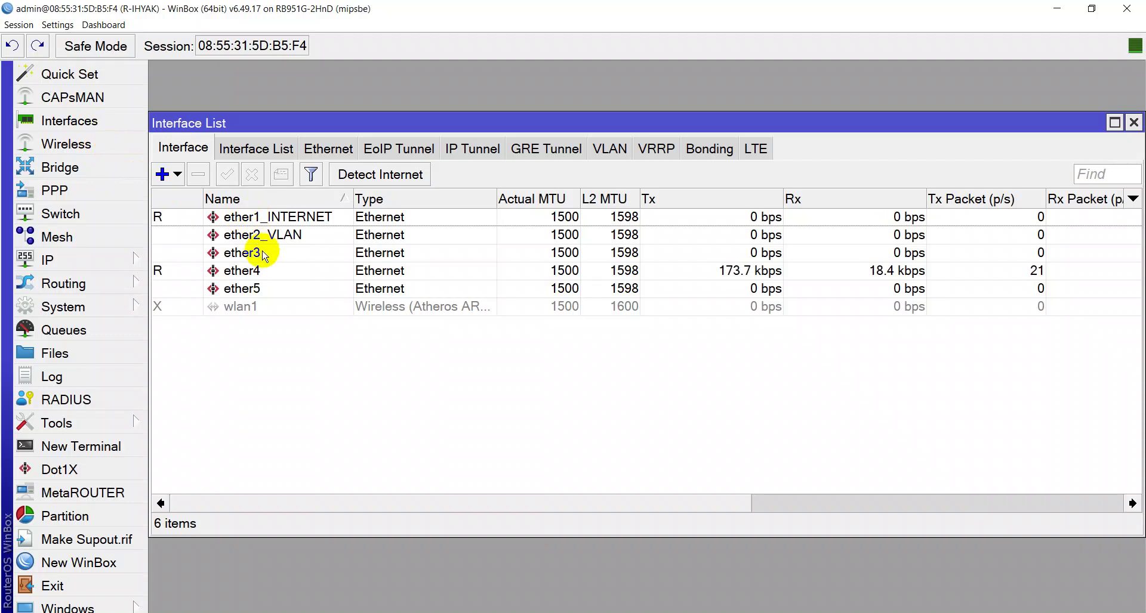
{"action": "key", "text": "Escape"}
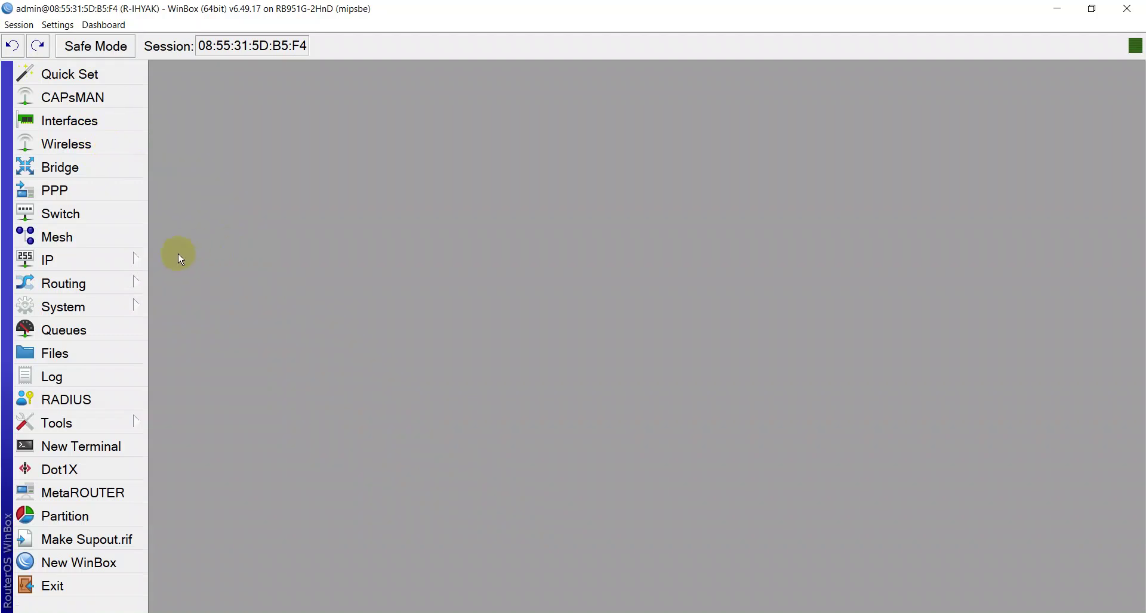
{"action": "left_click", "coordinate": [102, 301]}
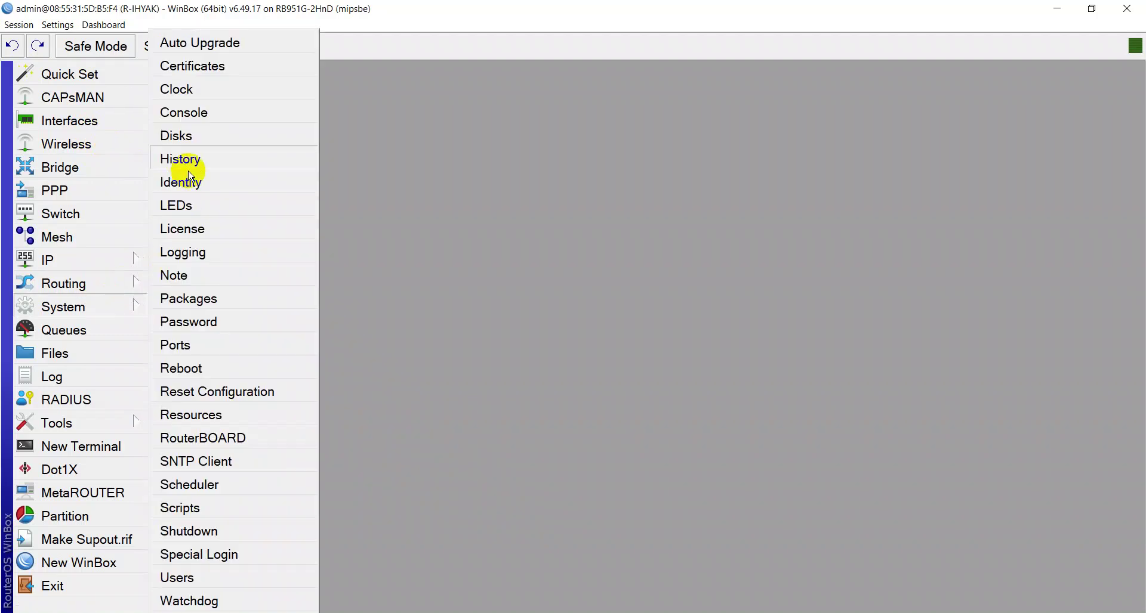
{"action": "left_click", "coordinate": [203, 182]}
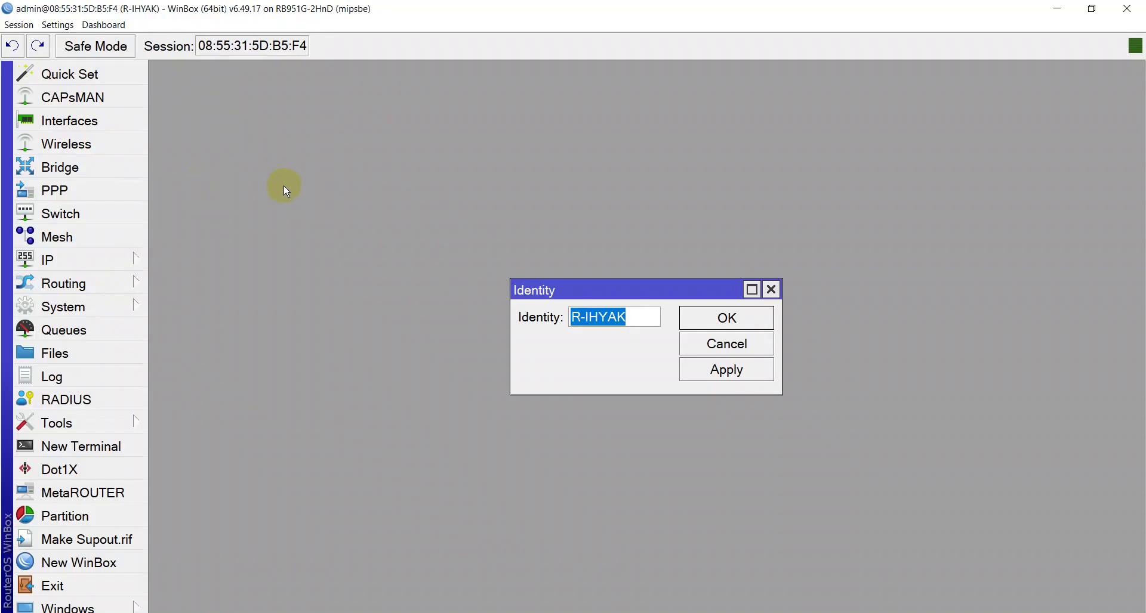
{"action": "left_click", "coordinate": [726, 320]}
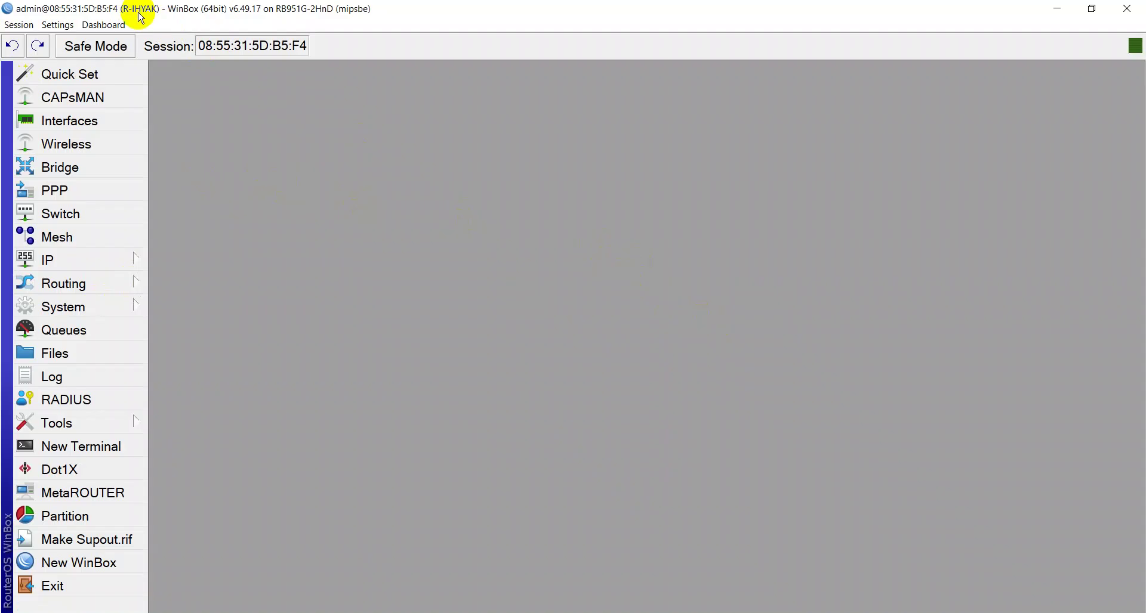
{"action": "left_click", "coordinate": [130, 467]}
{"action": "key", "text": "Escape"}
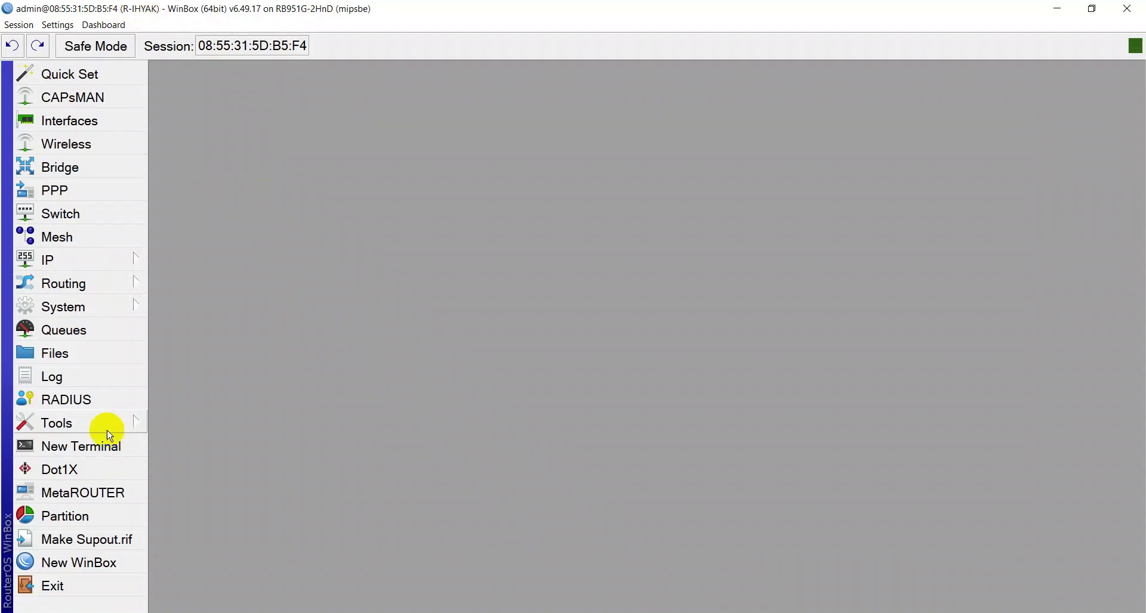
- Open a terminal, decline viewing the software license, check the router identity in the prompt, and close the terminal
{"action": "left_click", "coordinate": [107, 446]}
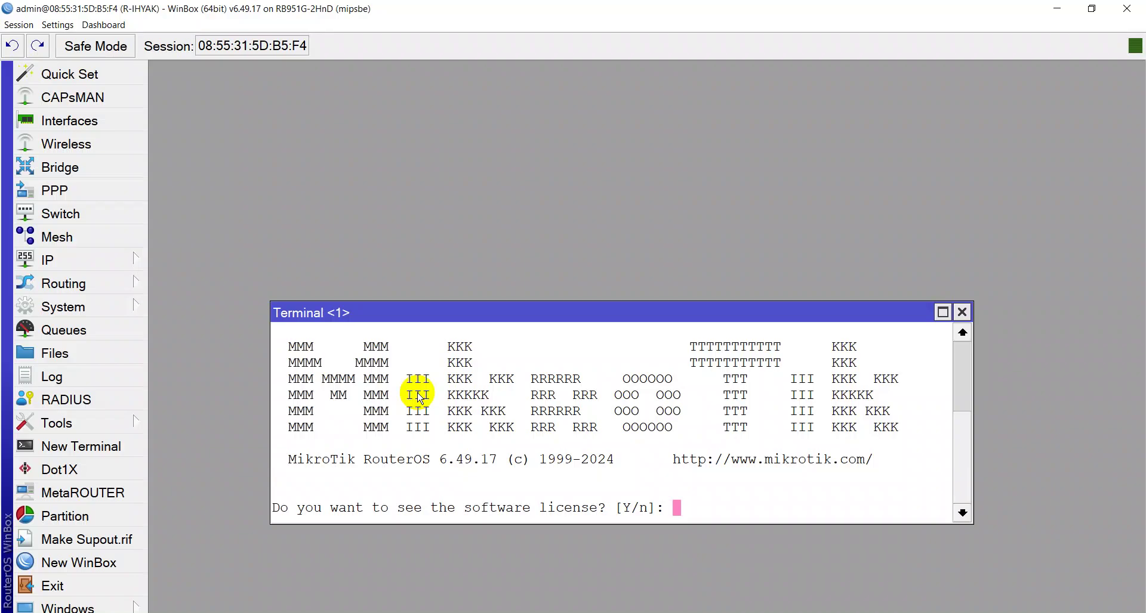
{"action": "type", "text": "n"}
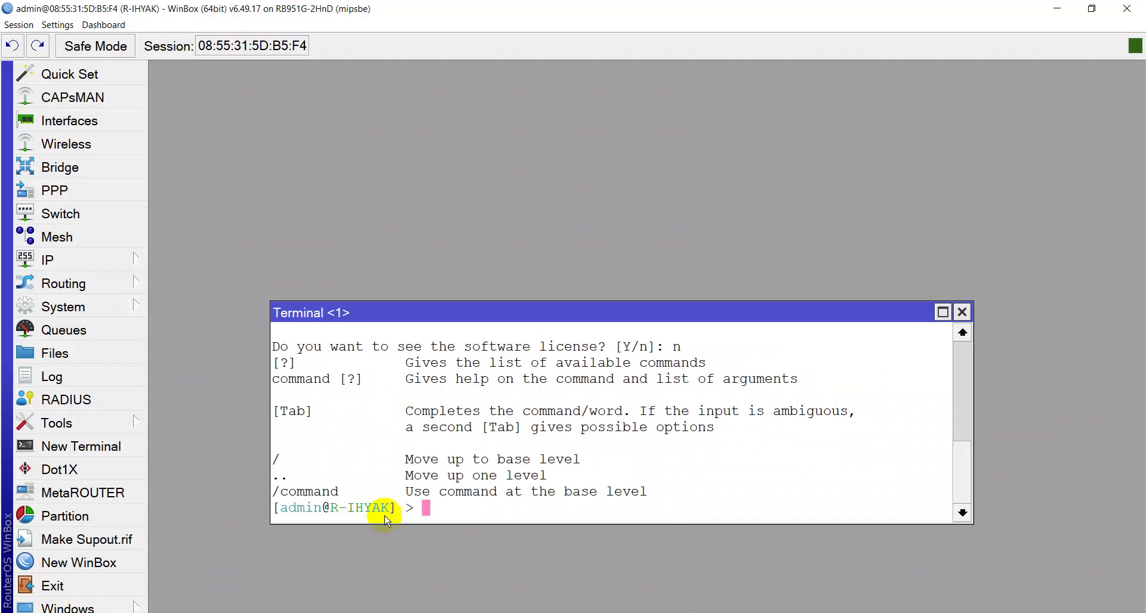
{"action": "left_click_drag", "start_coordinate": [435, 325], "coordinate": [609, 101]}
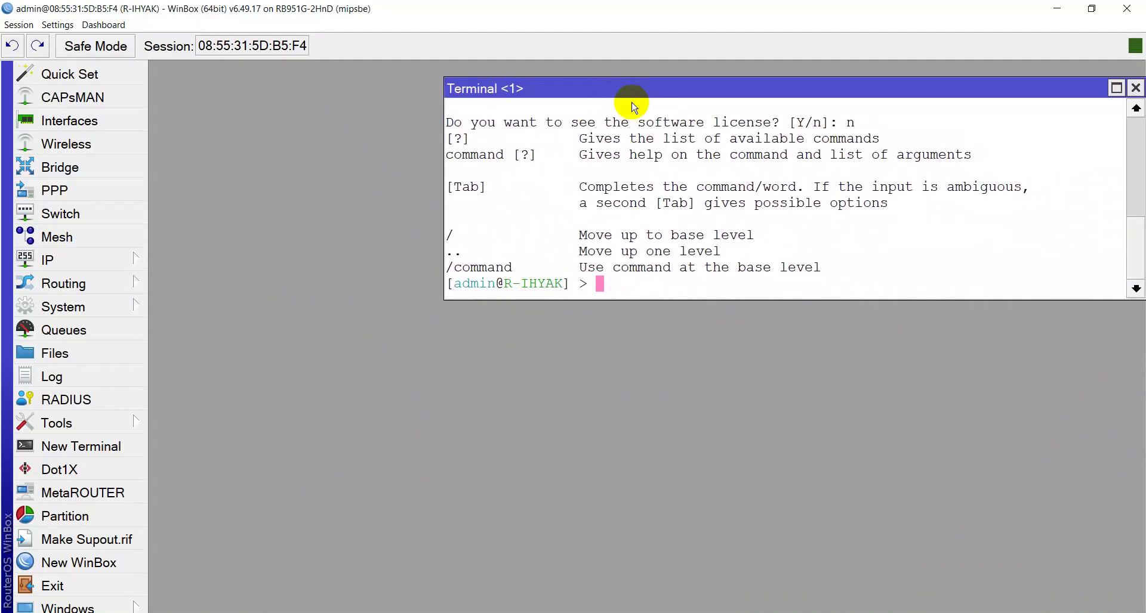
{"action": "left_click_drag", "start_coordinate": [631, 89], "coordinate": [483, 108]}
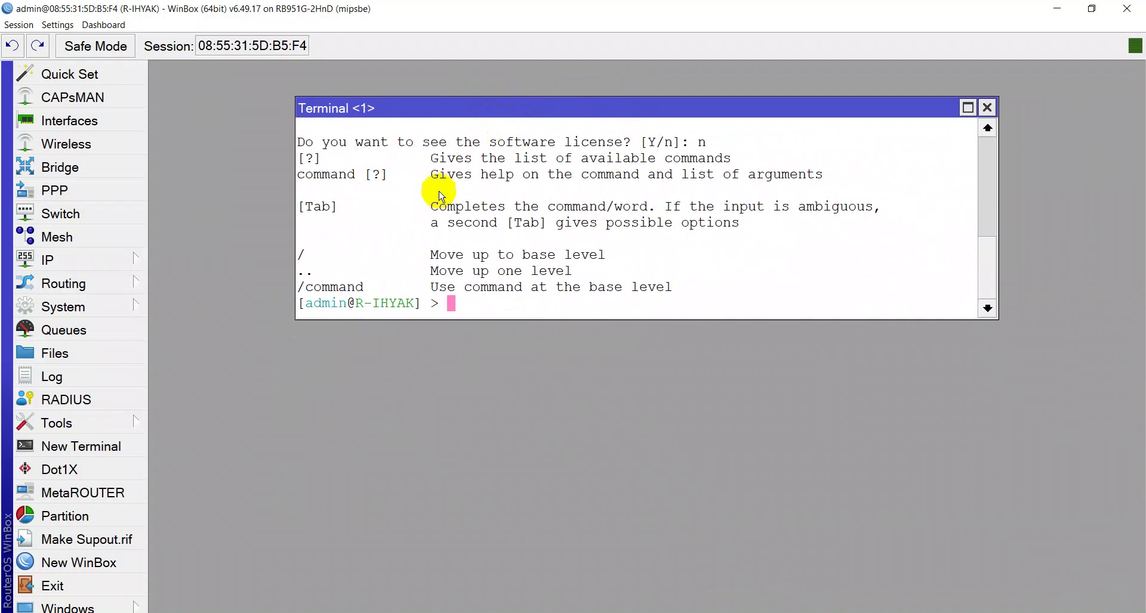
{"action": "left_click", "coordinate": [987, 107]}
- Leave the router session and refresh the neighbor list in the connection window to check the router's identity
{"action": "left_click", "coordinate": [25, 29]}
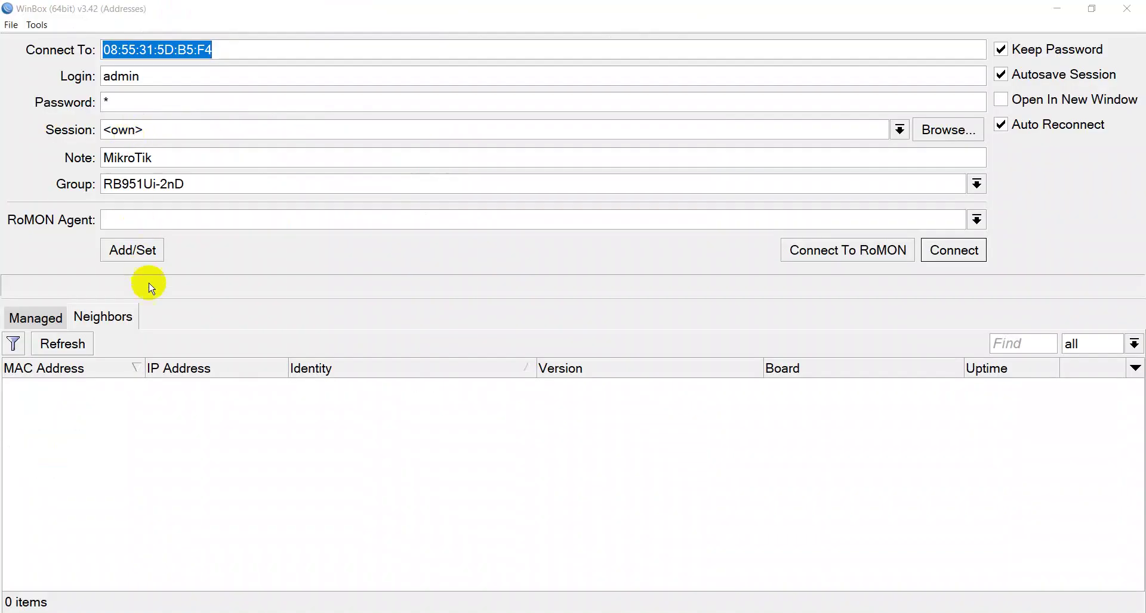
{"action": "left_click", "coordinate": [58, 342]}
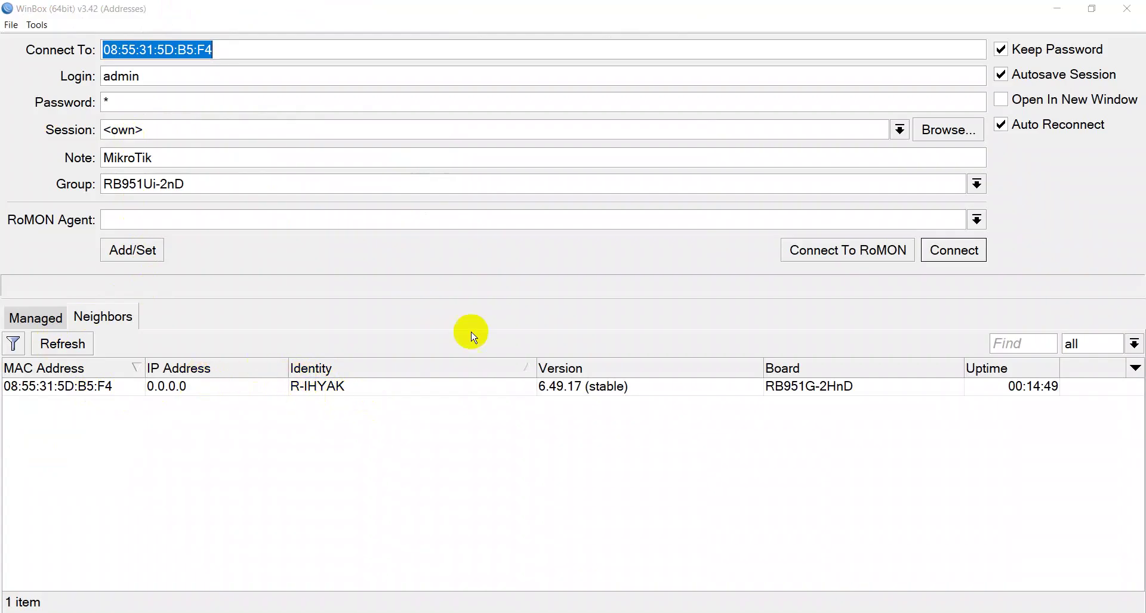
- Connect to the router and add a DHCP client on ether1_INTERNET with peer DNS, peer NTP and default route enabled
{"action": "left_click", "coordinate": [955, 250]}
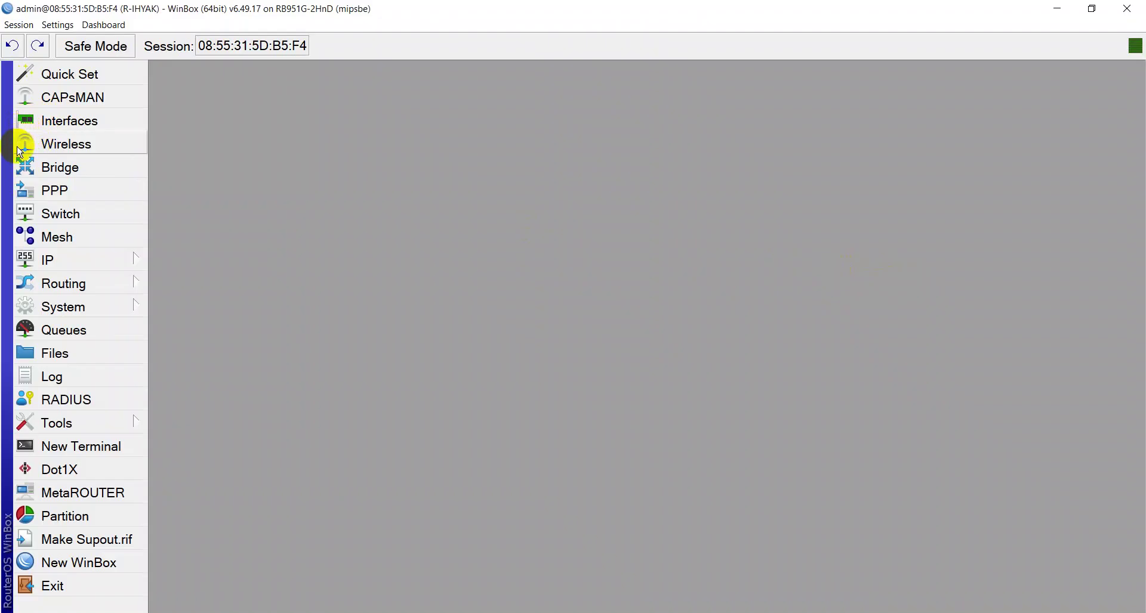
{"action": "left_click", "coordinate": [92, 263]}
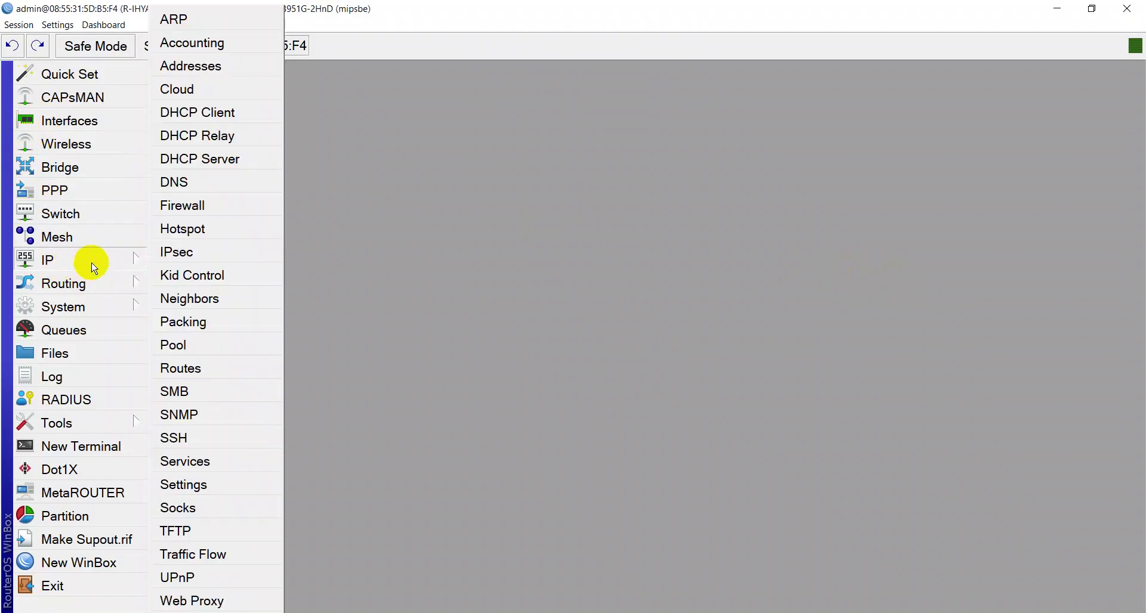
{"action": "left_click", "coordinate": [215, 120]}
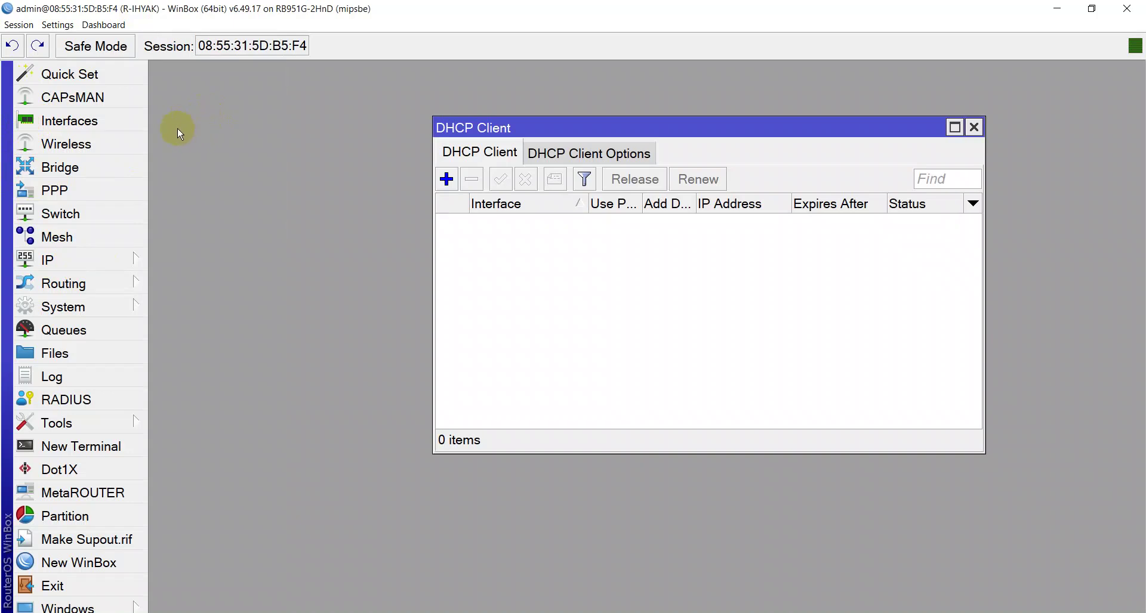
{"action": "left_click", "coordinate": [67, 261]}
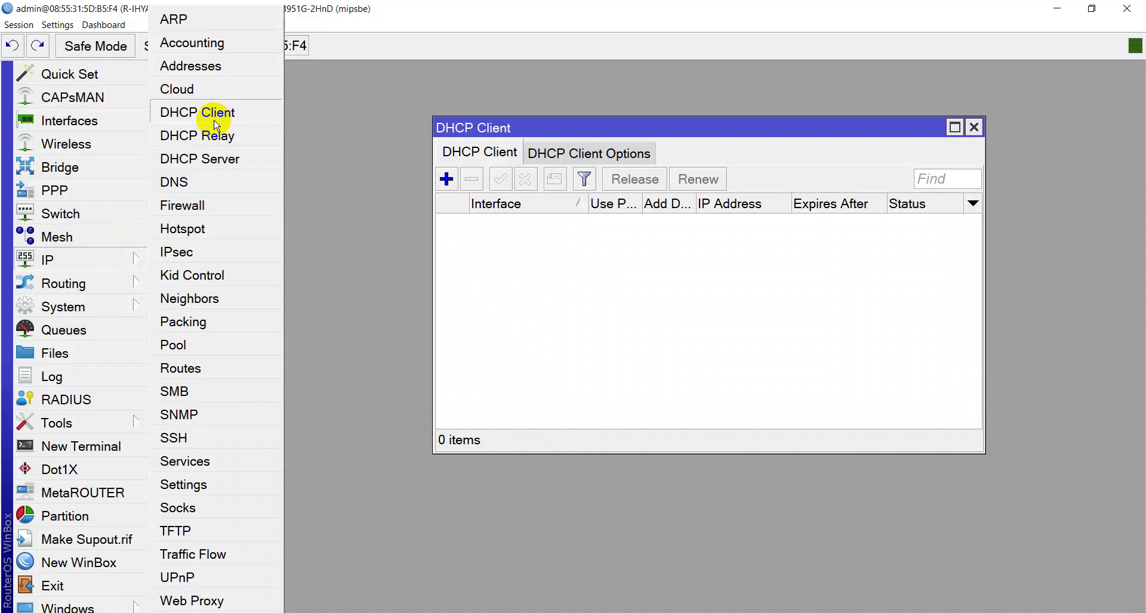
{"action": "left_click", "coordinate": [496, 248]}
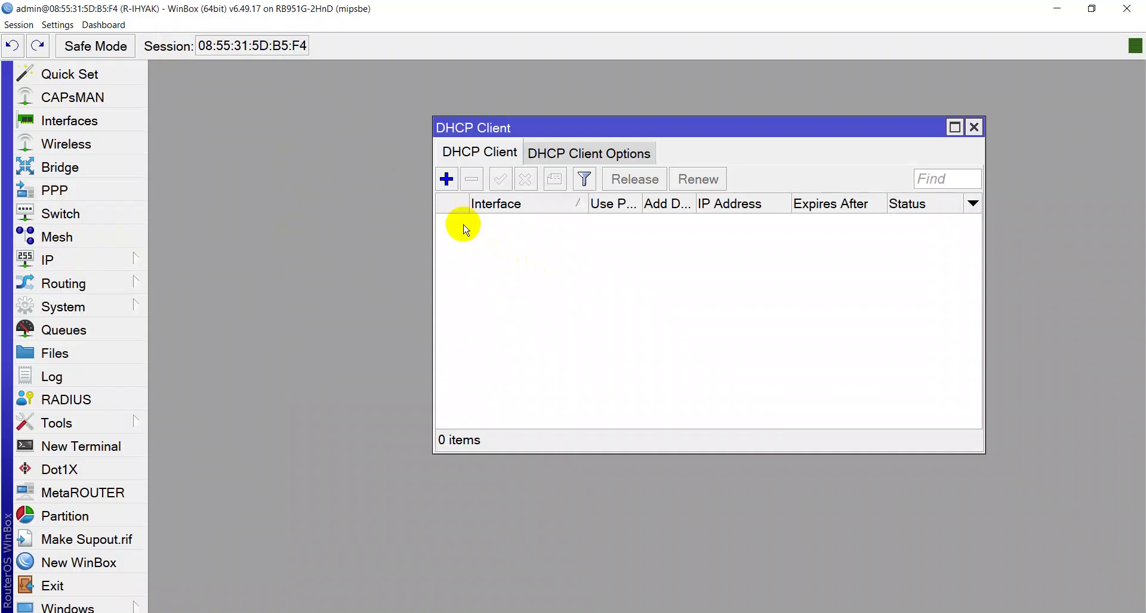
{"action": "left_click", "coordinate": [446, 179]}
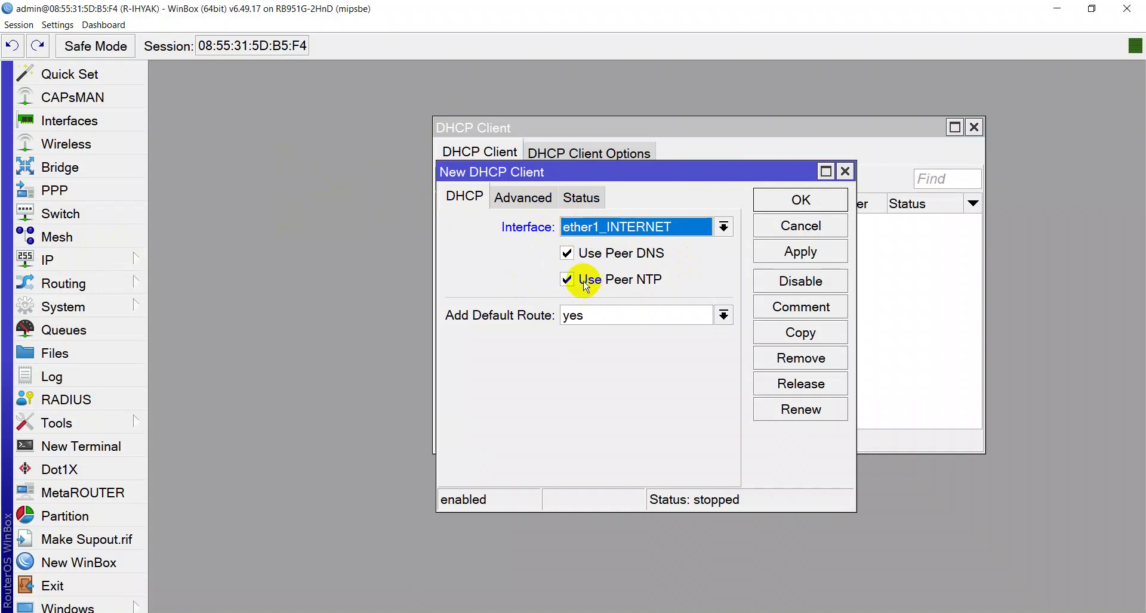
{"action": "left_click", "coordinate": [796, 255]}
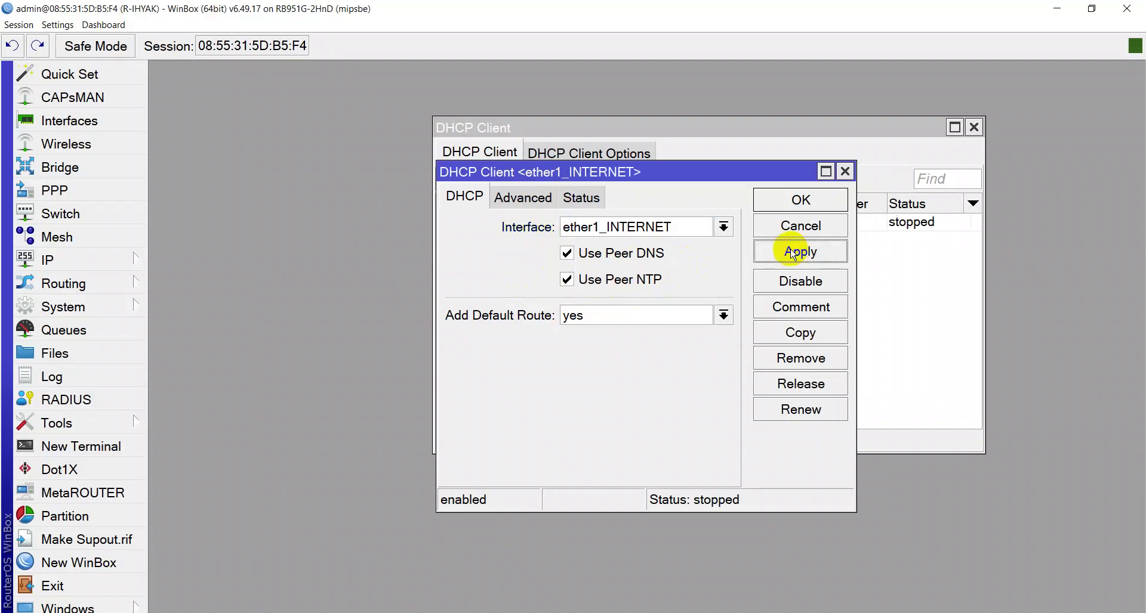
- Add the comment INTERNET-TELKOM to the ether1_INTERNET DHCP client and apply it
{"action": "left_click", "coordinate": [783, 312]}
{"action": "key", "text": "Caps_Lock"}
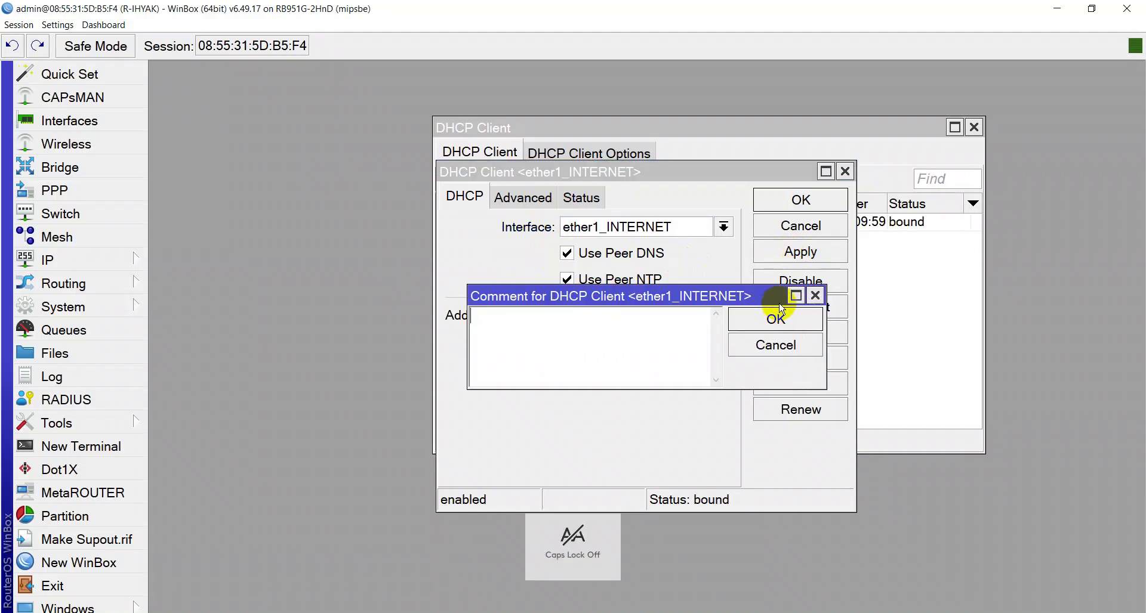
{"action": "type", "text": "INTEN"}
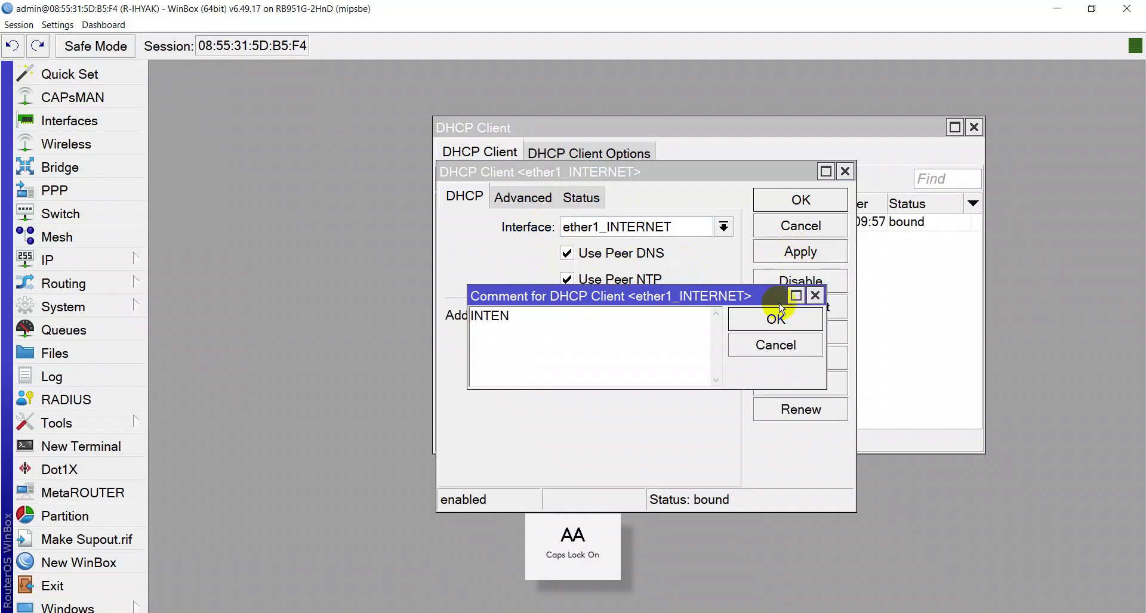
{"action": "key", "text": "BackSpace"}
{"action": "type", "text": "RNET"}
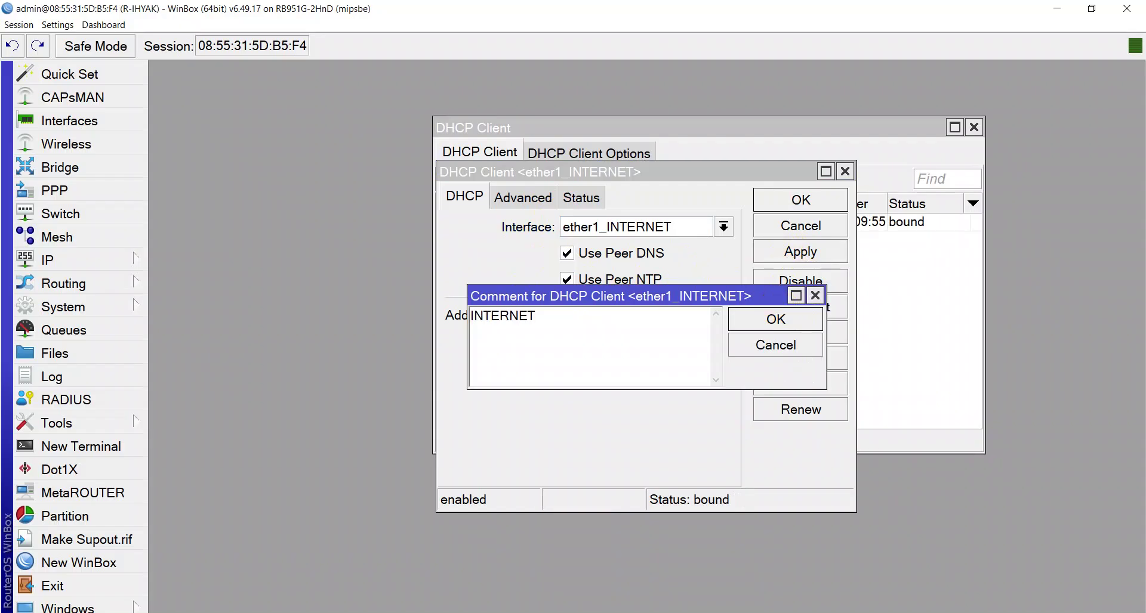
{"action": "type", "text": "-TELKOM"}
{"action": "left_click", "coordinate": [780, 311]}
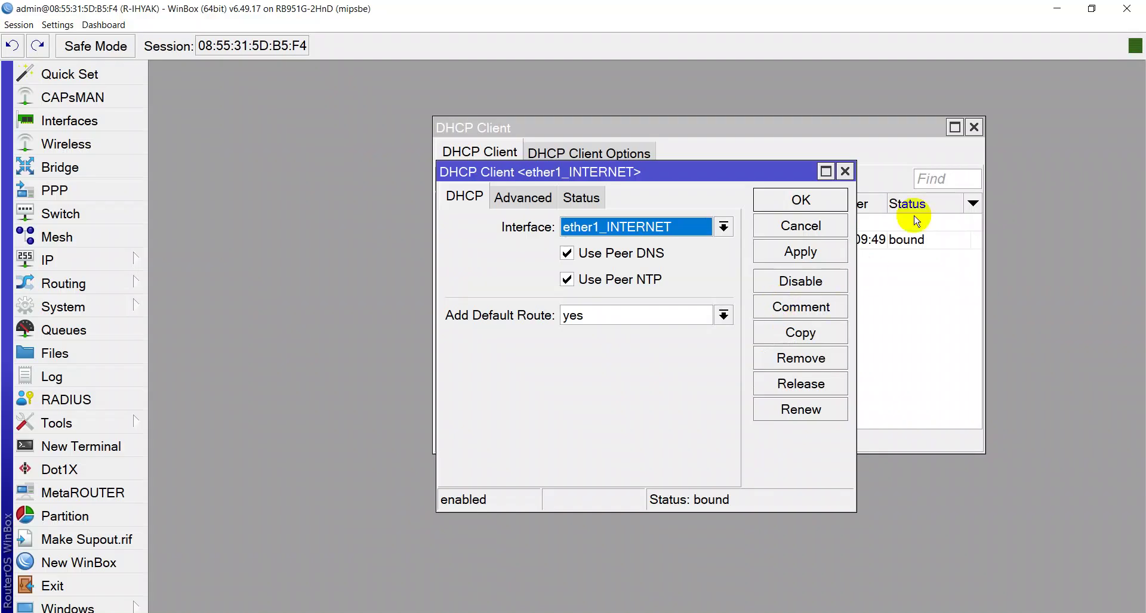
{"action": "left_click", "coordinate": [835, 251]}
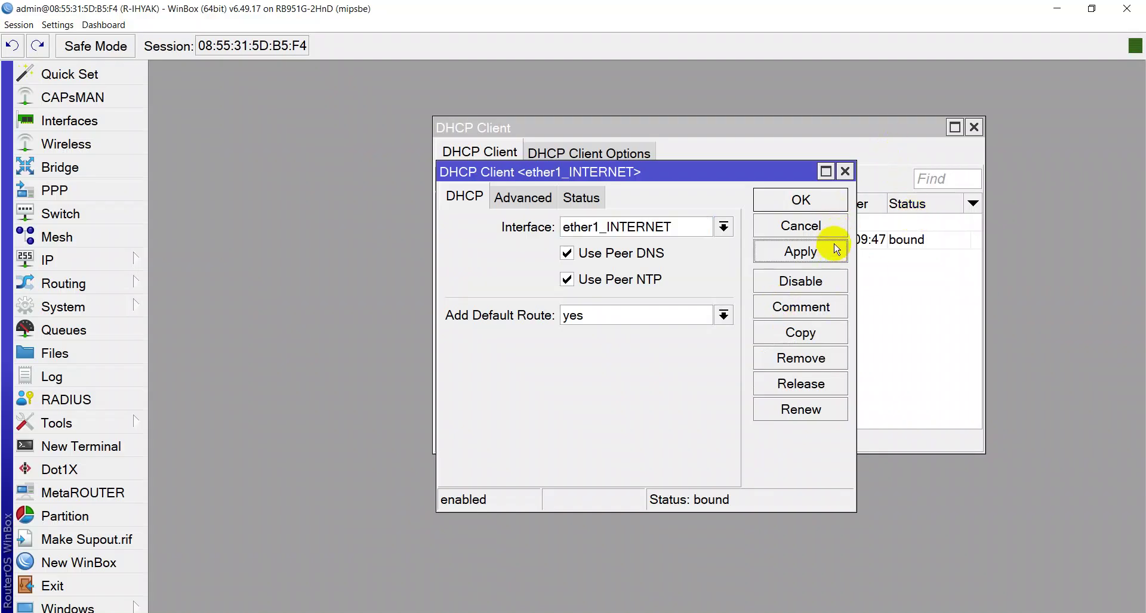
{"action": "left_click", "coordinate": [825, 200]}
- Check the status details of the ether1_INTERNET DHCP client, including its address, gateway and DNS, and close the DHCP client windows
{"action": "left_click", "coordinate": [578, 202]}
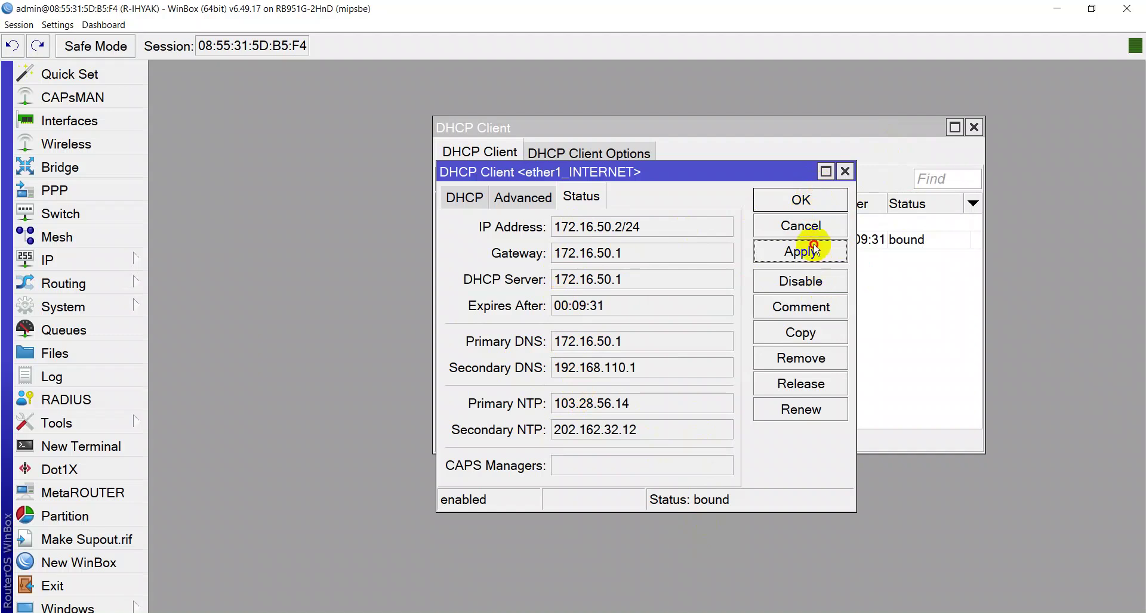
{"action": "left_click", "coordinate": [813, 201]}
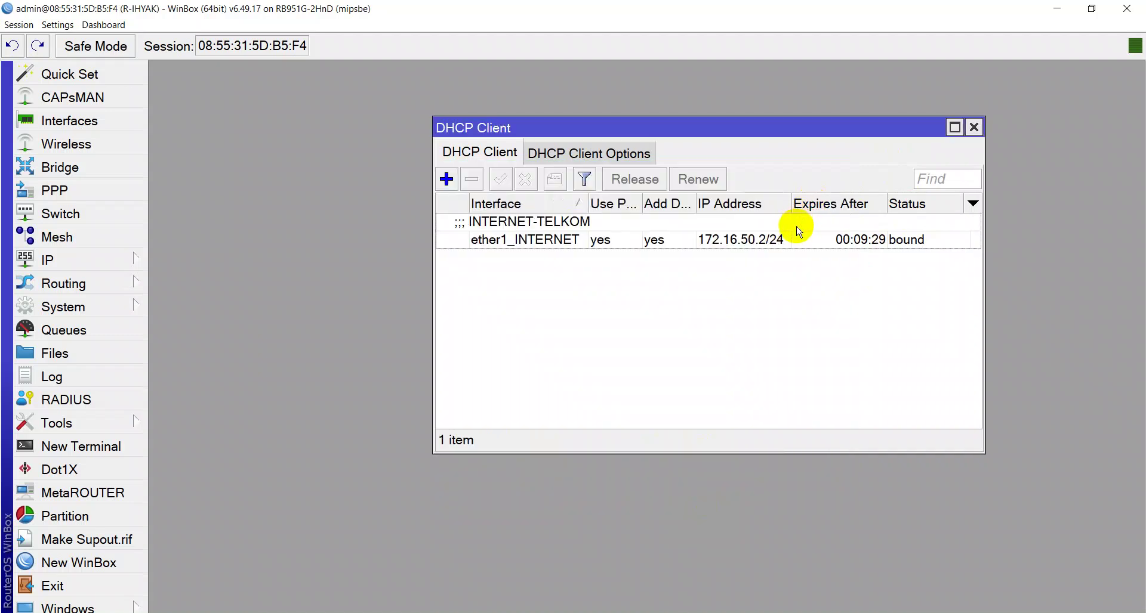
{"action": "left_click", "coordinate": [974, 127]}
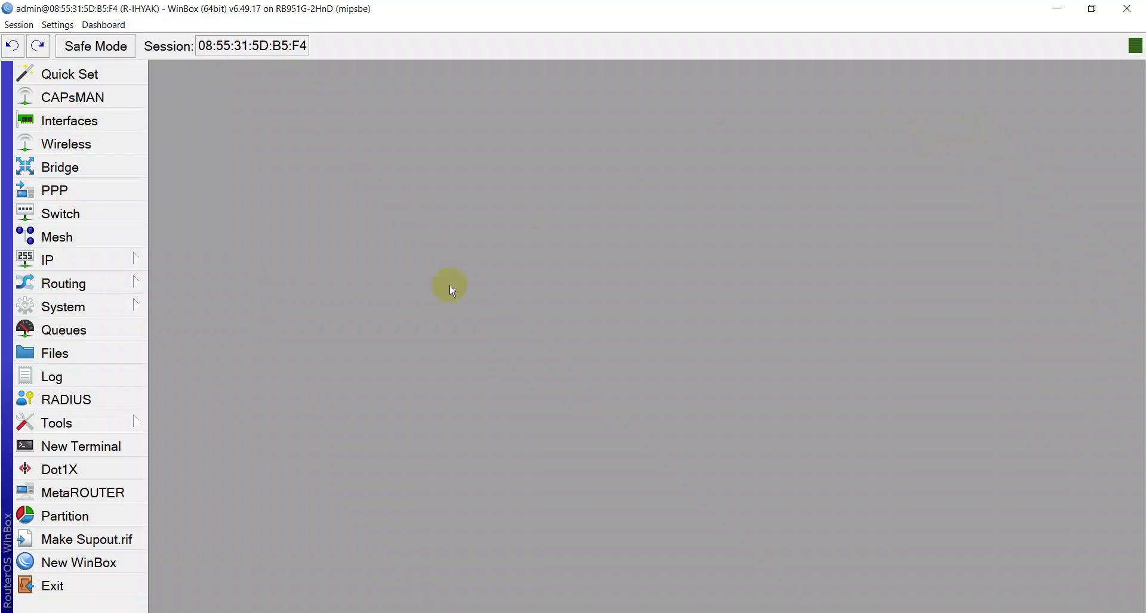
- Test the router's internet connection by pinging 8.8.4.4 from a new router terminal, and stop the ping after several replies
{"action": "left_click", "coordinate": [92, 446]}
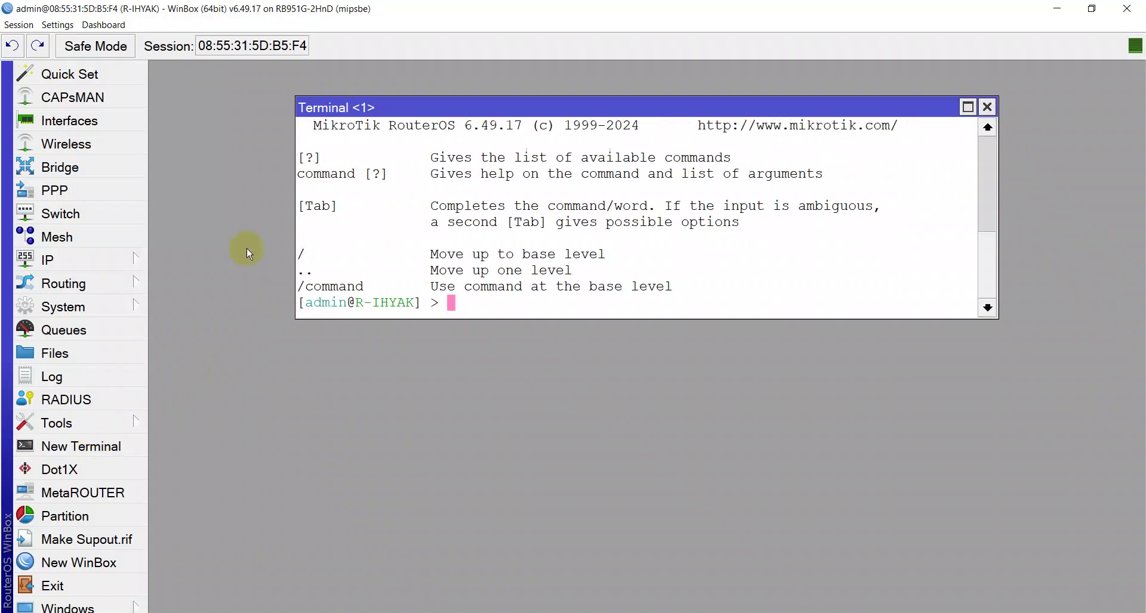
{"action": "key", "text": "Caps_Lock"}
{"action": "type", "text": "ping 8.8.4.4"}
{"action": "key", "text": "Return"}
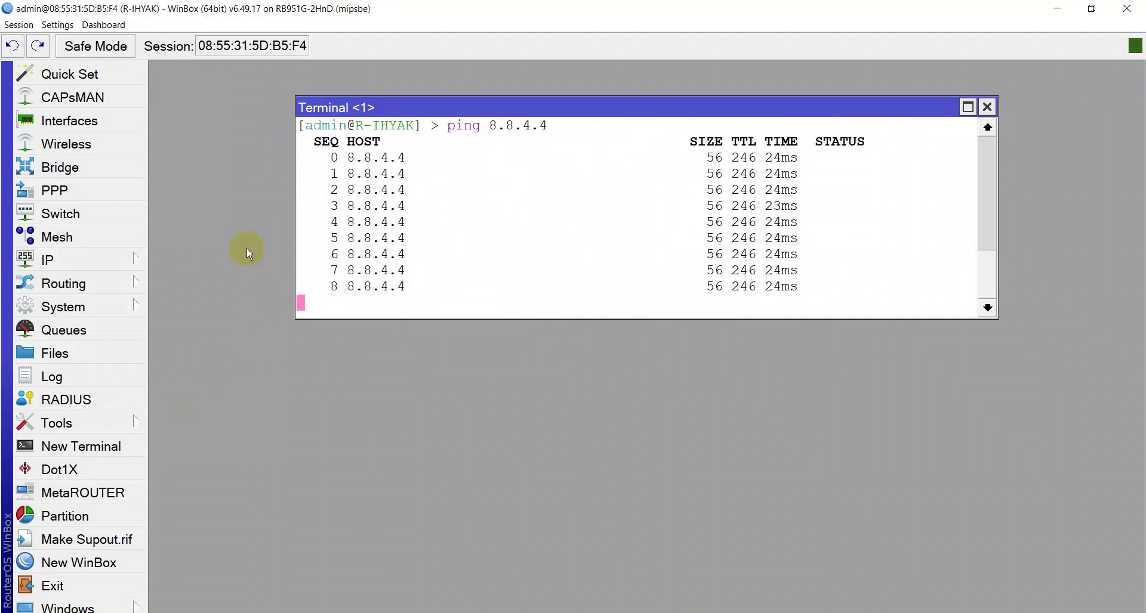
{"action": "key", "text": "ctrl+c"}
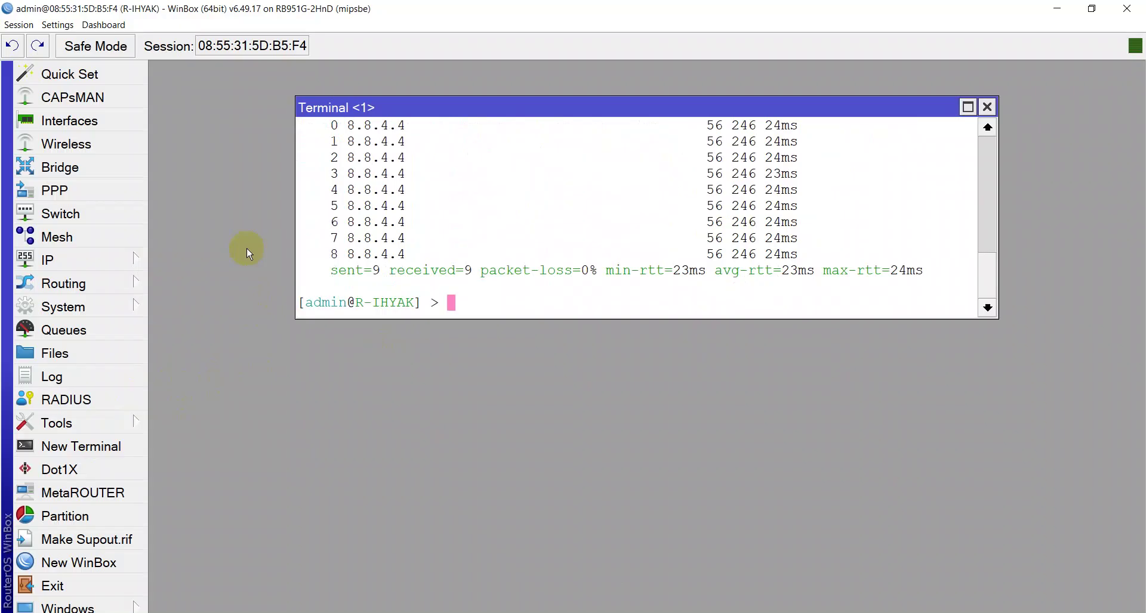
- Test the router's name resolution by pinging google.com in the terminal, and stop the ping after a couple of replies
{"action": "type", "text": "ng google.com"}
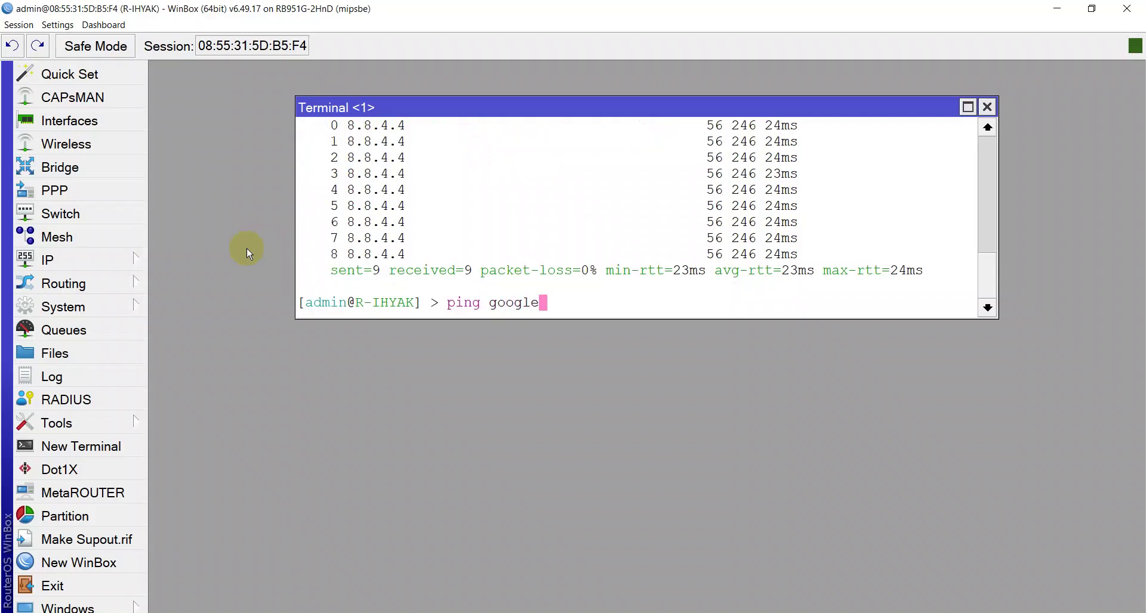
{"action": "key", "text": "Return"}
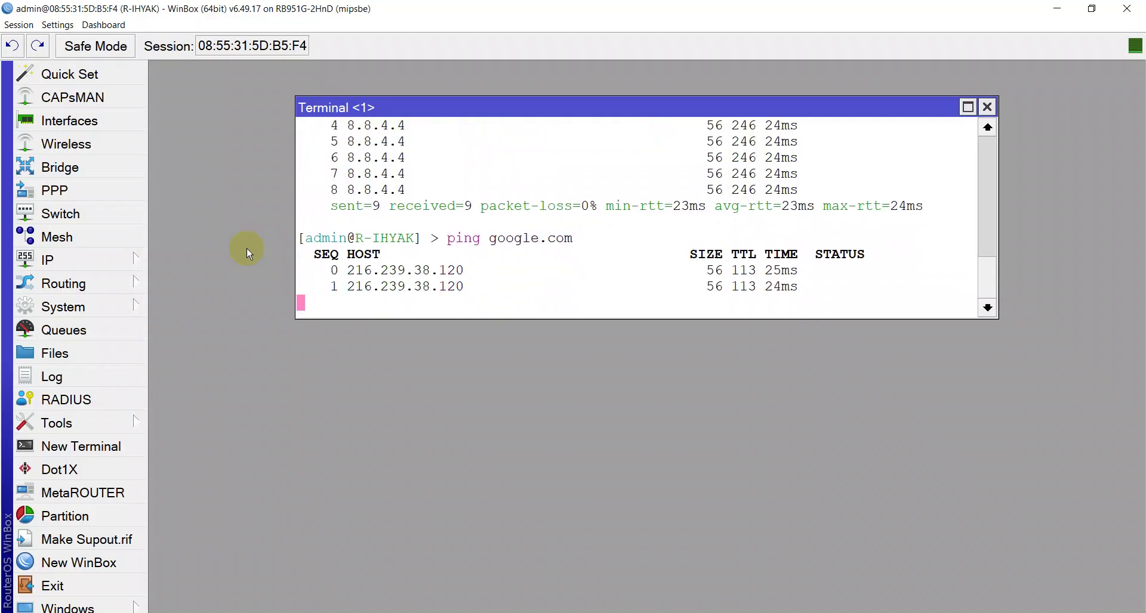
{"action": "key", "text": "ctrl+c"}
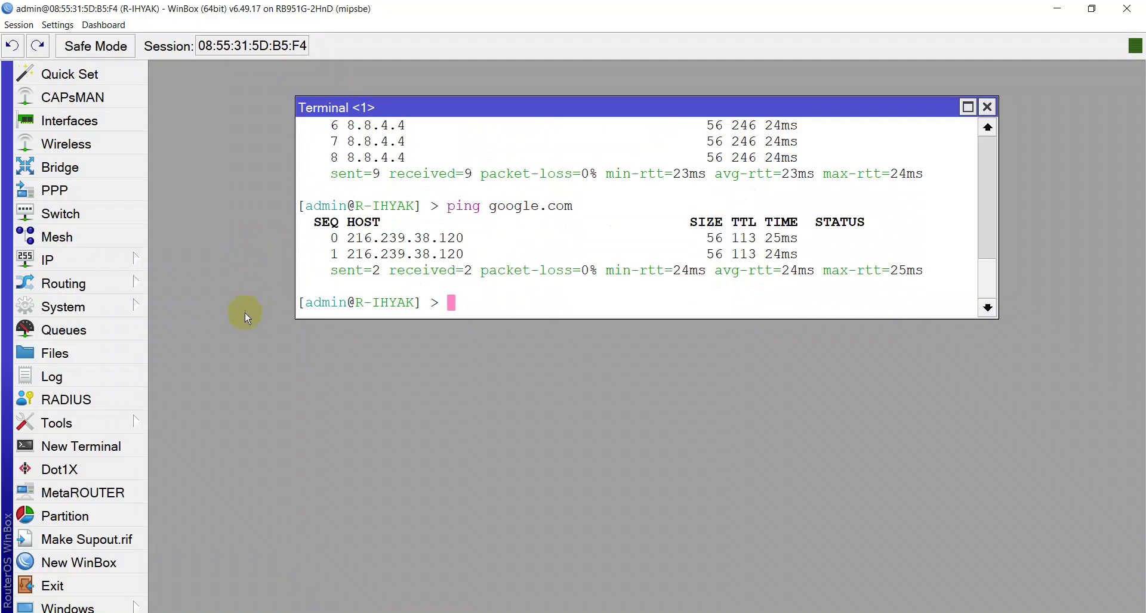
- Switch to a Windows Command Prompt and run a continuous ping to 8.8.4.4 with ping 8.8.4.4 -t
{"action": "key", "text": "super+r"}
{"action": "key", "text": "Return"}
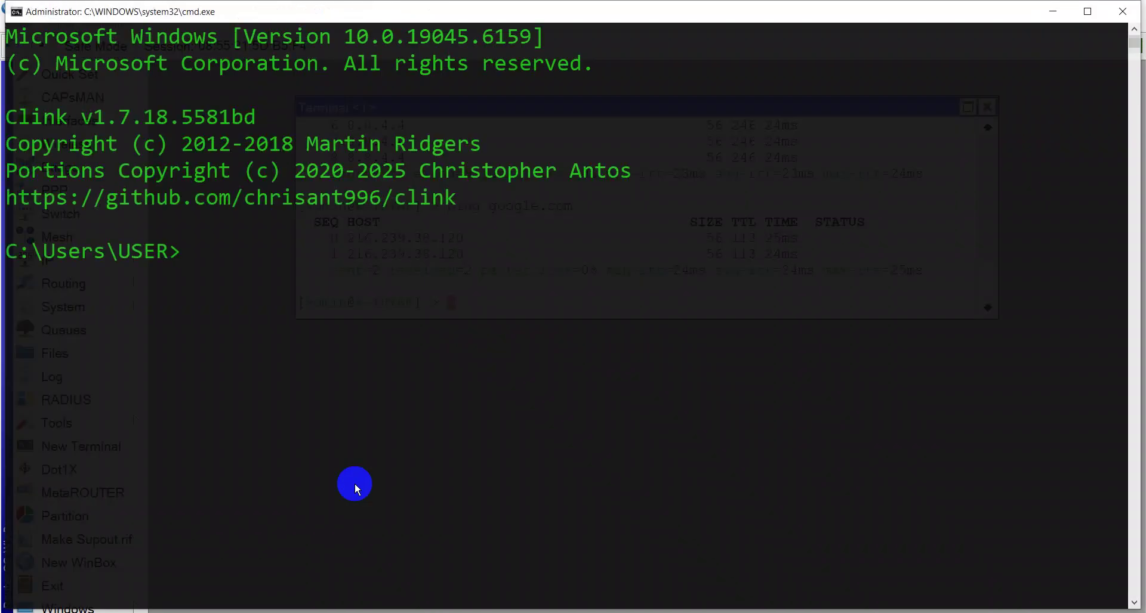
{"action": "type", "text": "ping 8.8."}
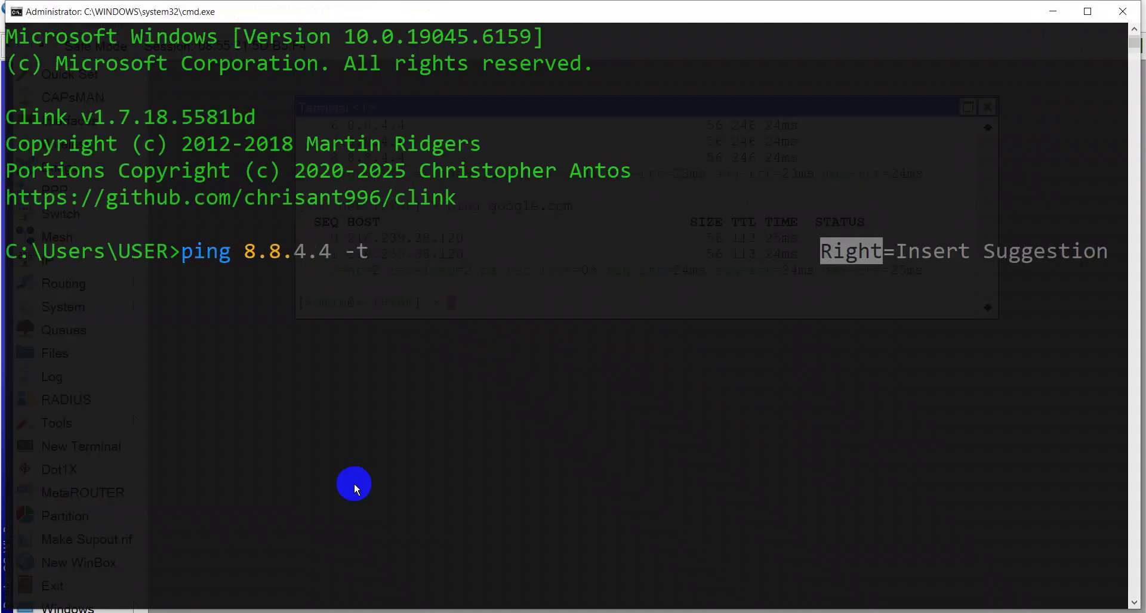
{"action": "type", "text": "4.4 -t"}
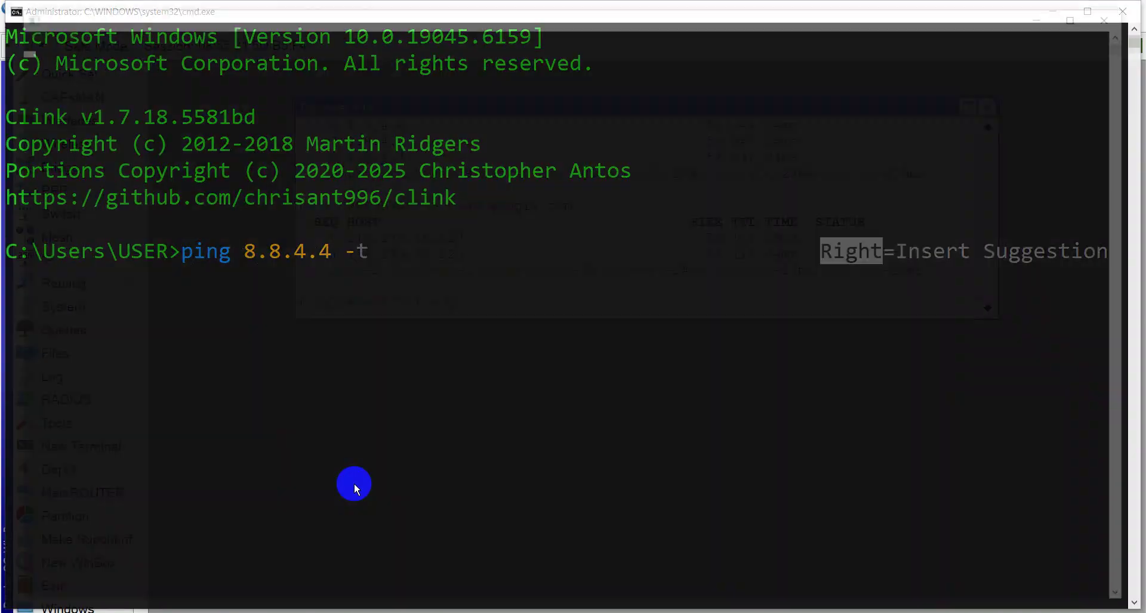
{"action": "key", "text": "Return"}
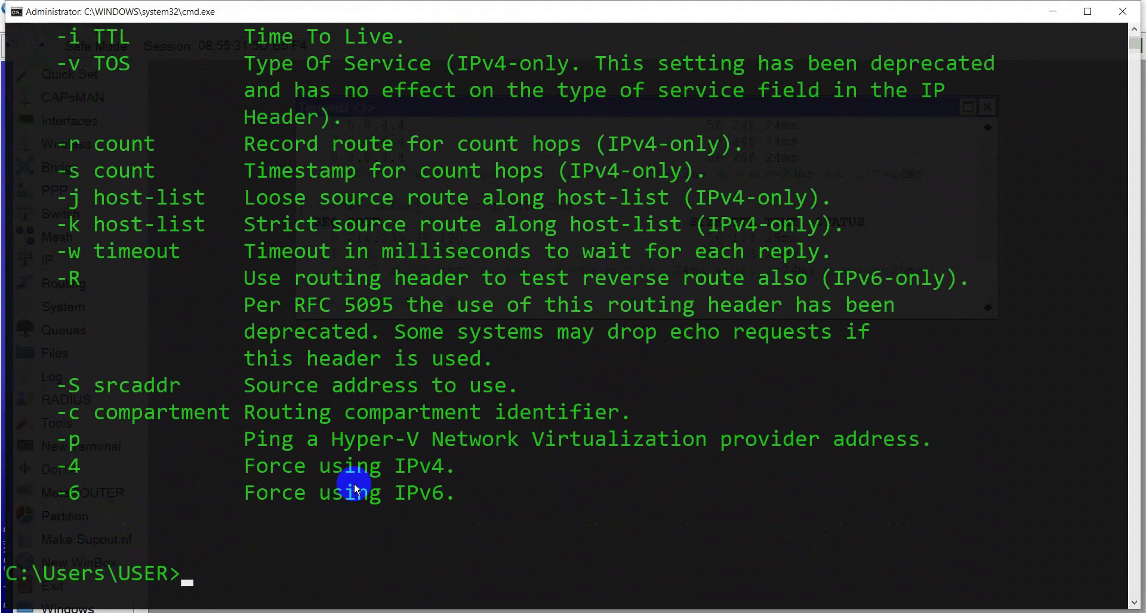
{"action": "key", "text": "Up"}
{"action": "type", "text": "t"}
{"action": "key", "text": "Return"}
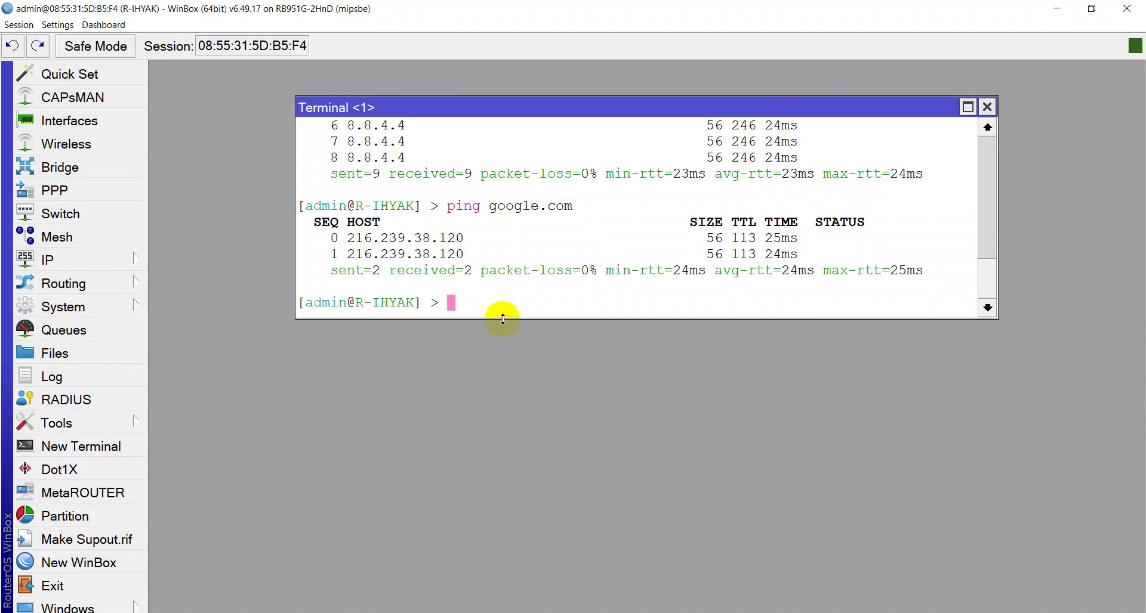
- Back in WinBox, enlarge the router terminal to review both ping results, and close the terminal
{"action": "left_click_drag", "start_coordinate": [503, 319], "coordinate": [503, 445]}
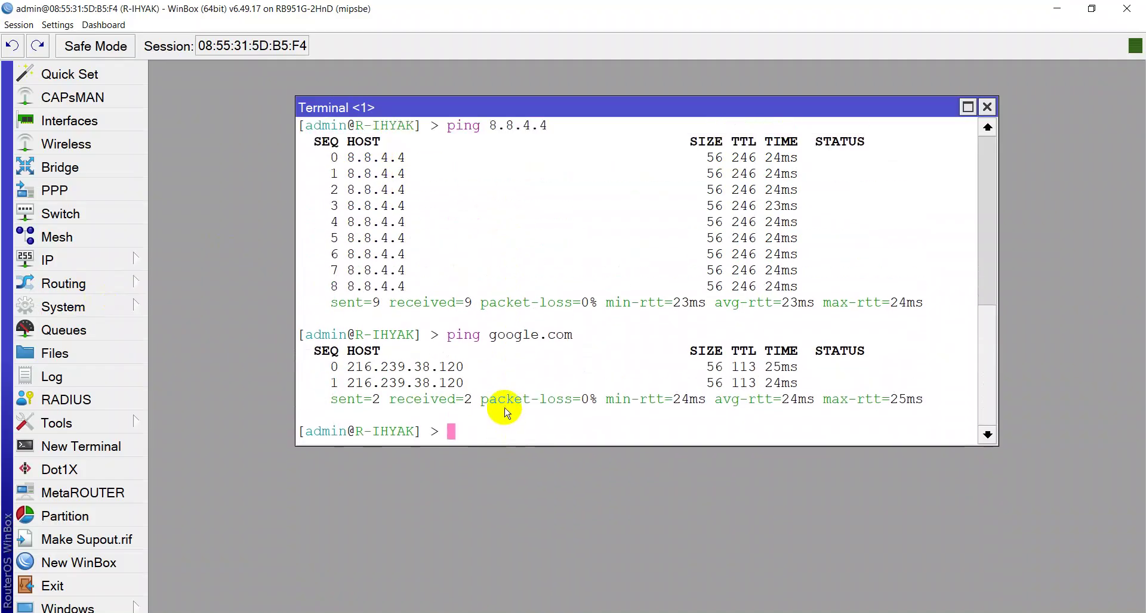
{"action": "left_click", "coordinate": [125, 127]}
{"action": "left_click", "coordinate": [988, 108]}
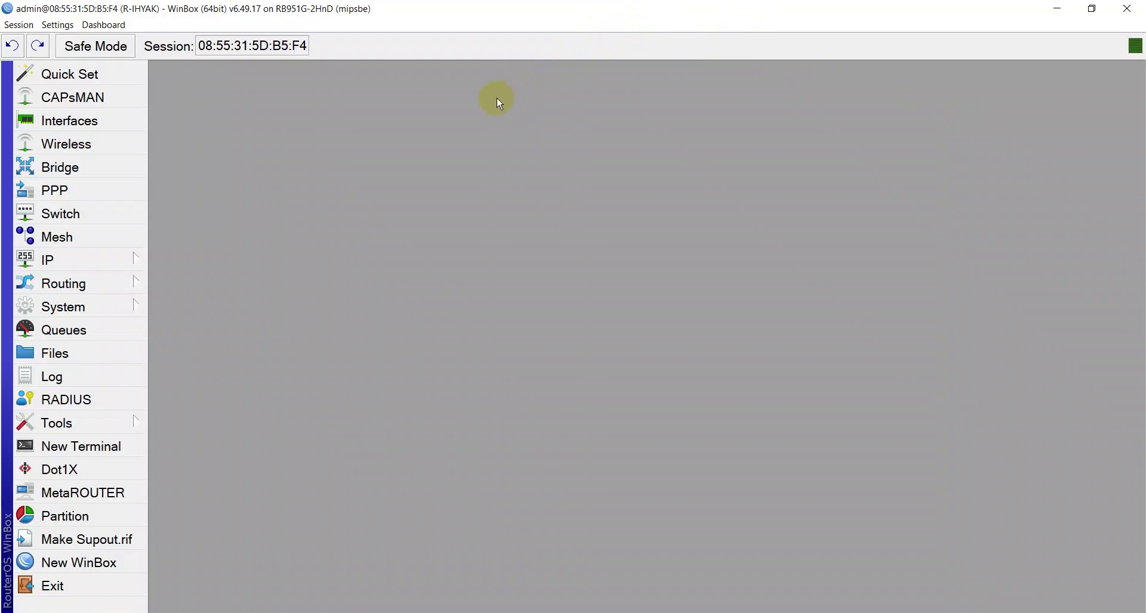
- Rename the ether3 interface as ether3_LAN and close the interface list
{"action": "left_click", "coordinate": [92, 255]}
{"action": "left_click", "coordinate": [74, 121]}
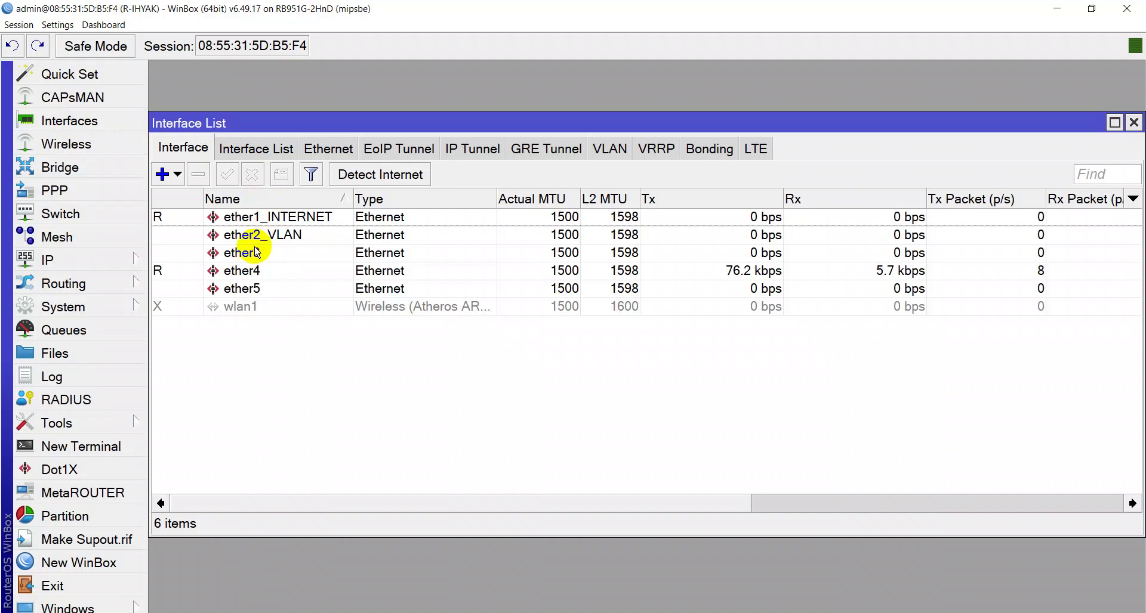
{"action": "left_click", "coordinate": [257, 252]}
{"action": "double_click", "coordinate": [257, 252]}
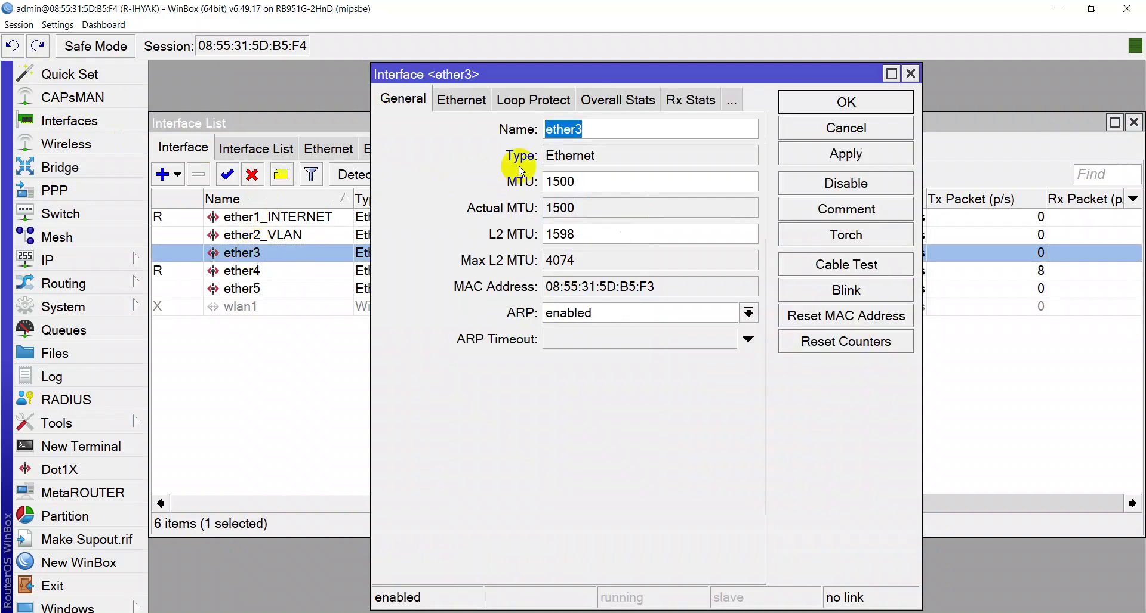
{"action": "left_click", "coordinate": [586, 128]}
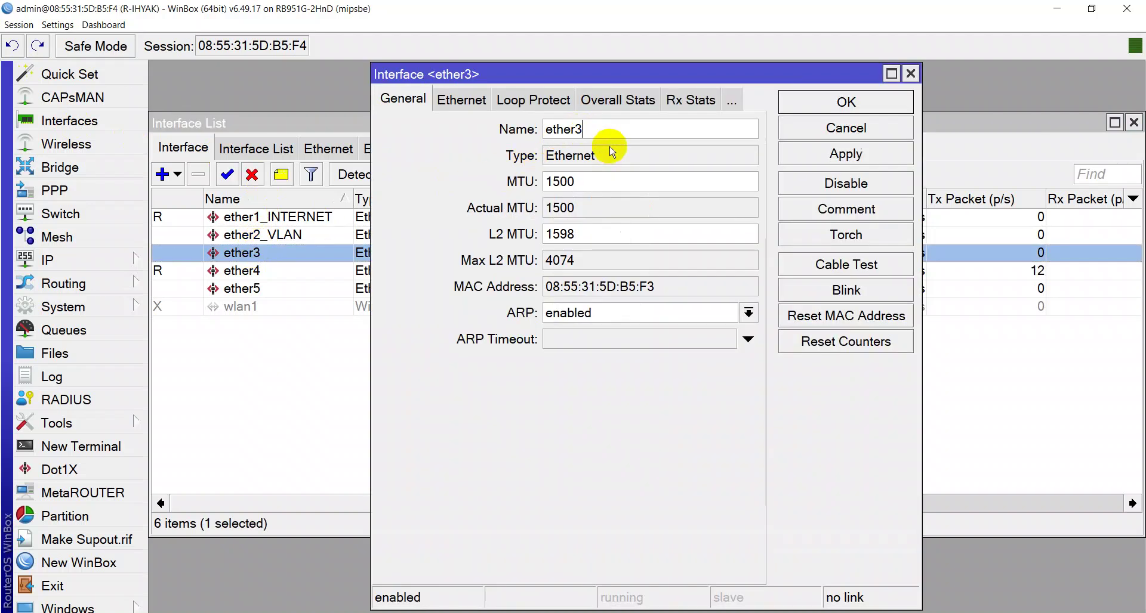
{"action": "type", "text": "_l"}
{"action": "key", "text": "Caps_Lock"}
{"action": "key", "text": "BackSpace"}
{"action": "type", "text": "LAN"}
{"action": "key", "text": "Return"}
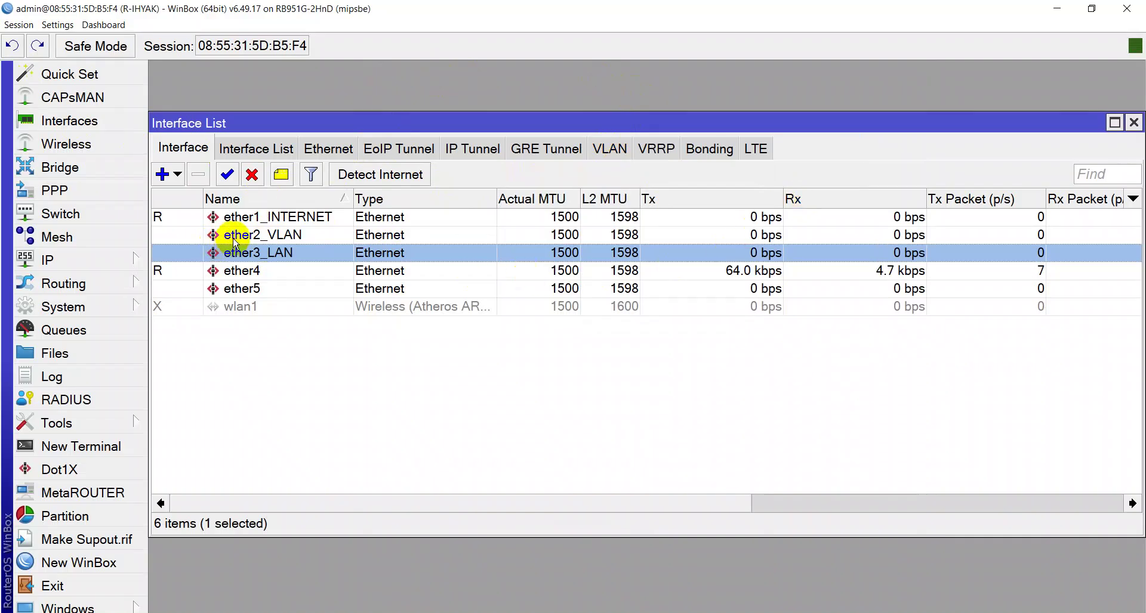
{"action": "key", "text": "Escape"}
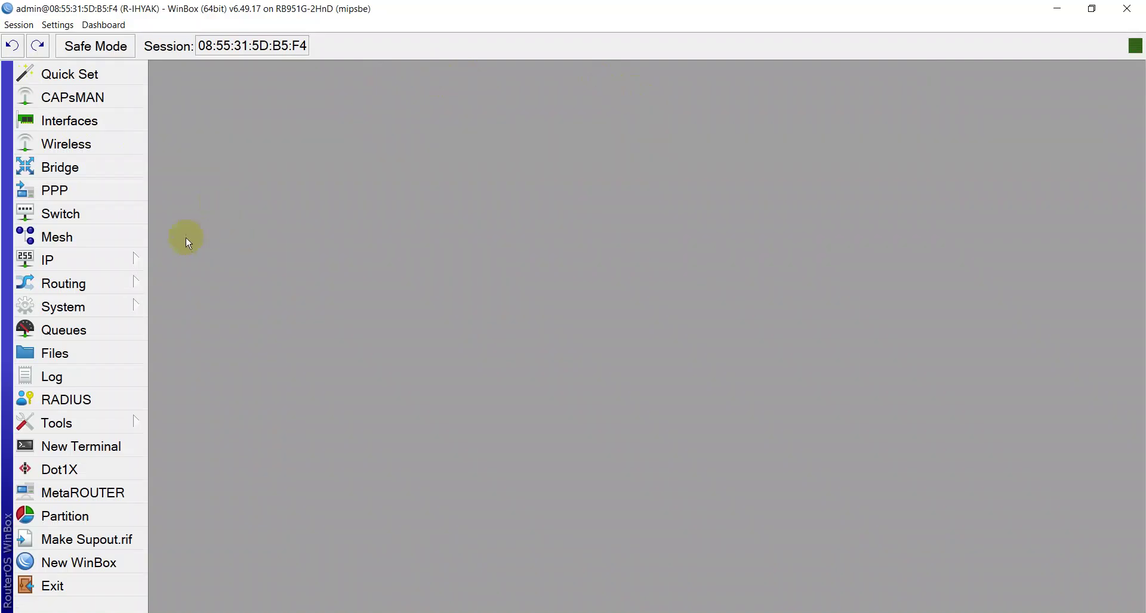
- Open the router's IP address list and start a new address entry, moving its window clear of the existing addresses
{"action": "left_click", "coordinate": [100, 264]}
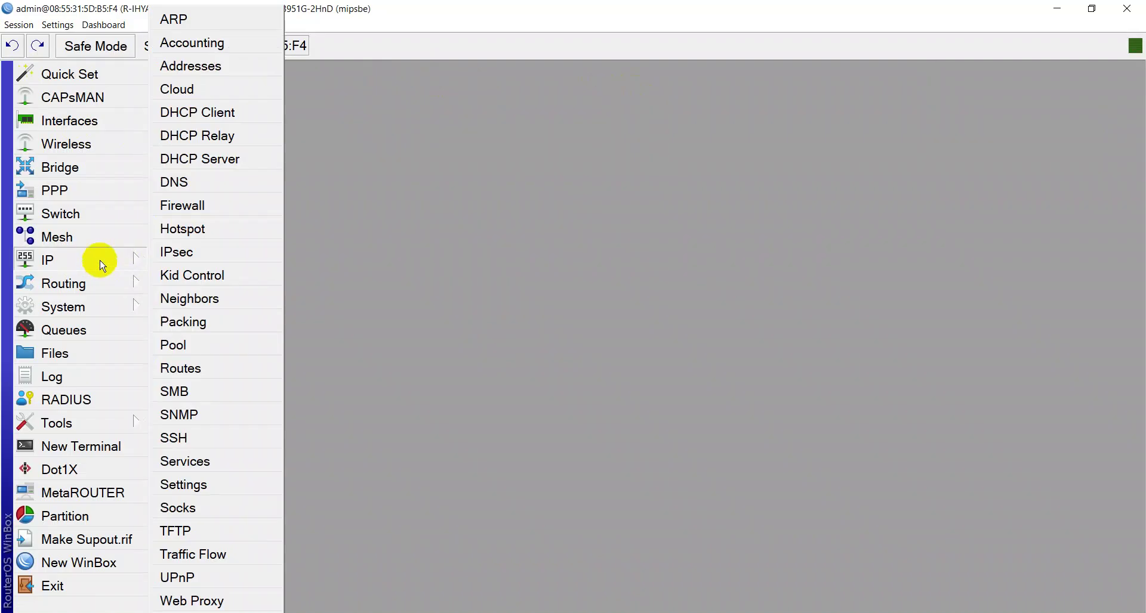
{"action": "left_click", "coordinate": [193, 69]}
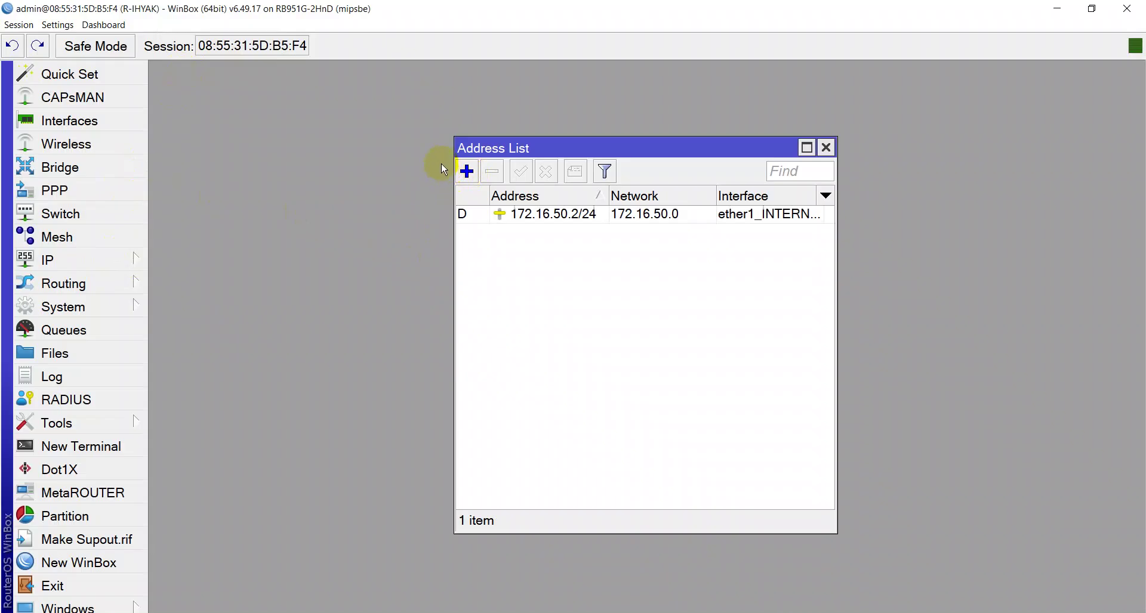
{"action": "left_click", "coordinate": [467, 173]}
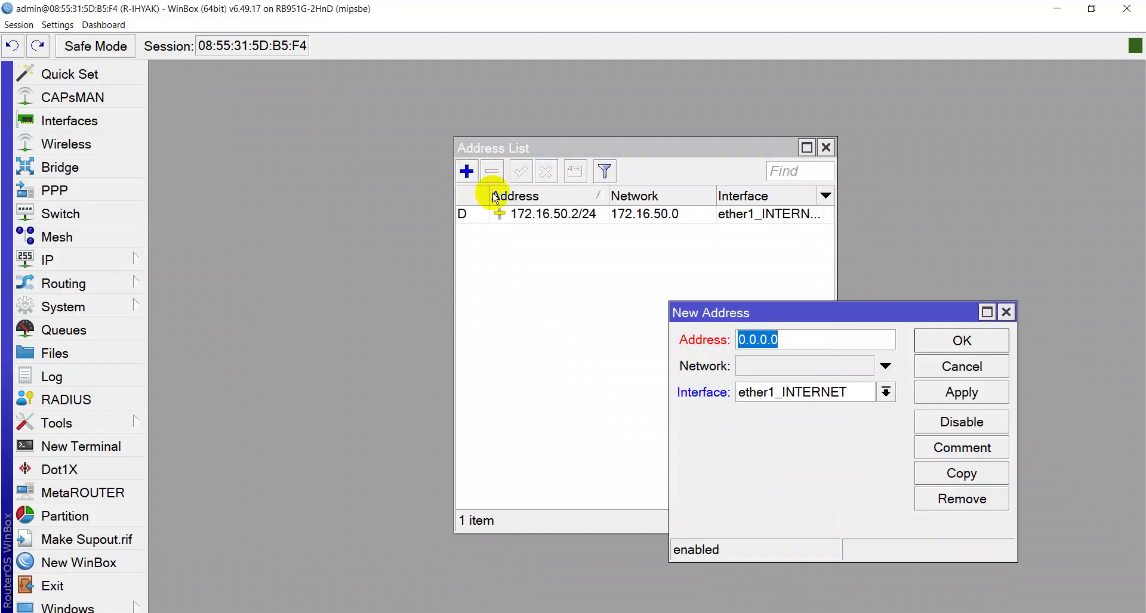
{"action": "left_click_drag", "start_coordinate": [739, 317], "coordinate": [410, 281]}
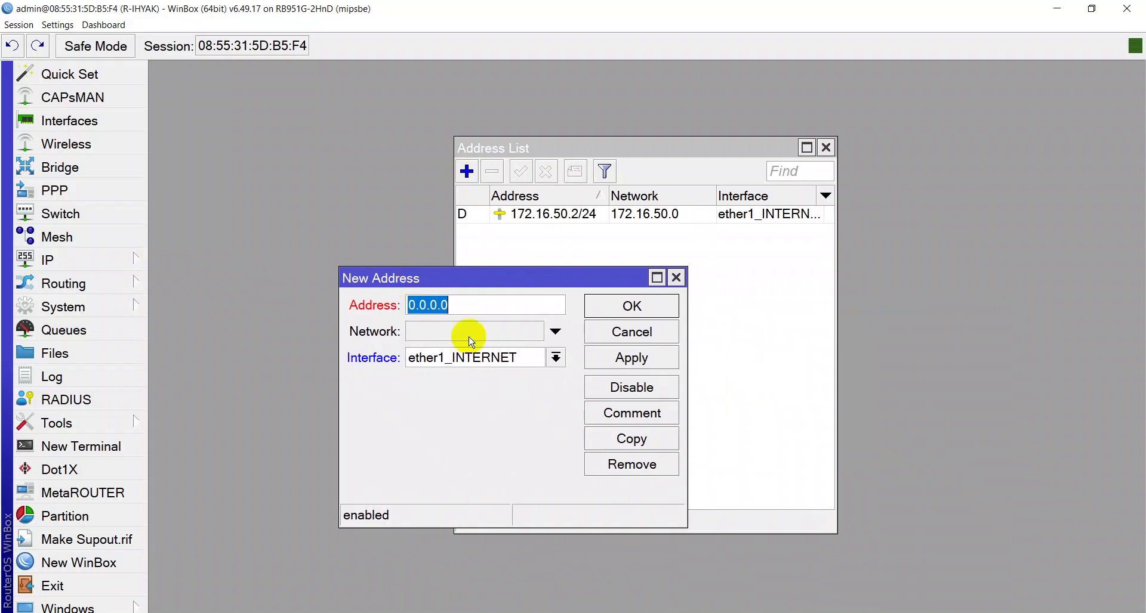
- Switch to Nitro PDF and examine the VLAN 10 hotspot server address and CIDR in the enlarged IP address table
{"action": "left_click", "coordinate": [394, 609]}
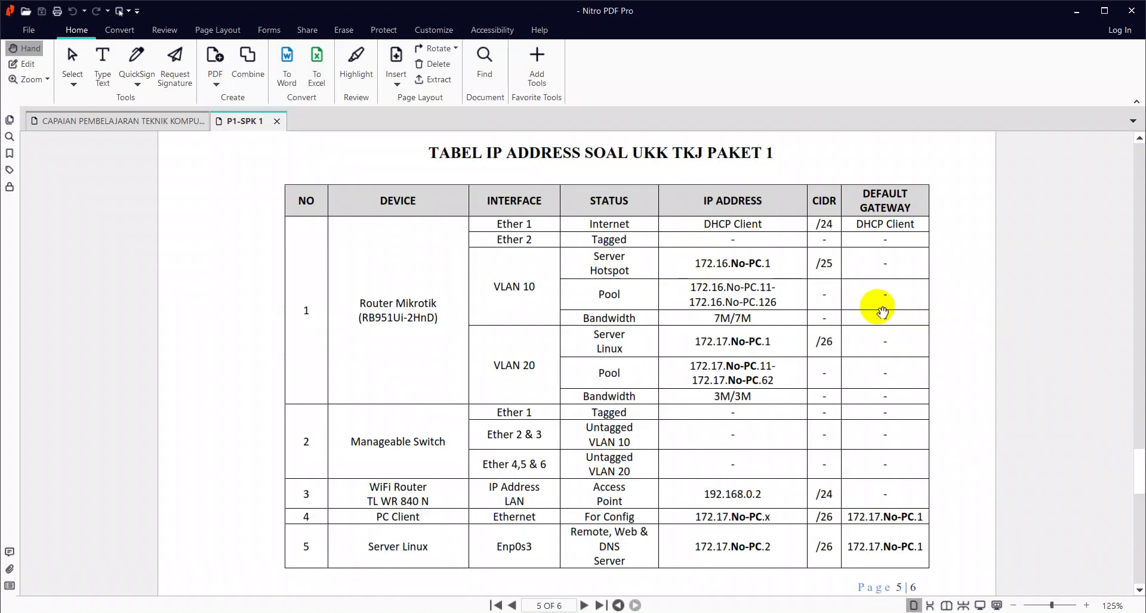
{"action": "scroll", "coordinate": [875, 313], "scroll_direction": "up", "scroll_amount": 3}
{"action": "scroll", "coordinate": [875, 314], "scroll_direction": "up", "scroll_amount": 2}
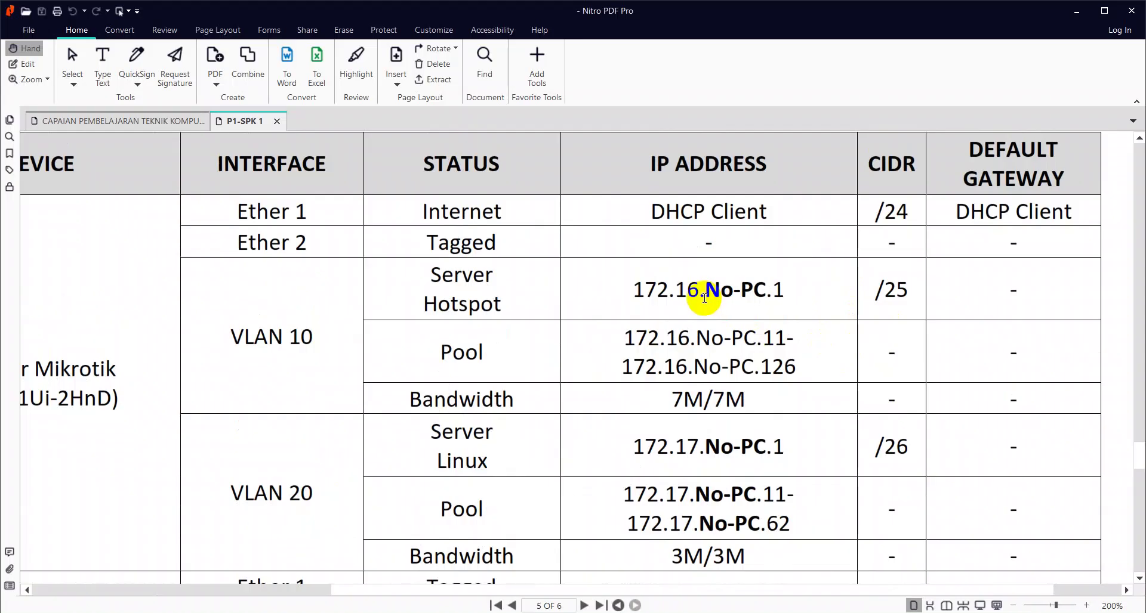
{"action": "left_click_drag", "start_coordinate": [725, 308], "coordinate": [724, 300]}
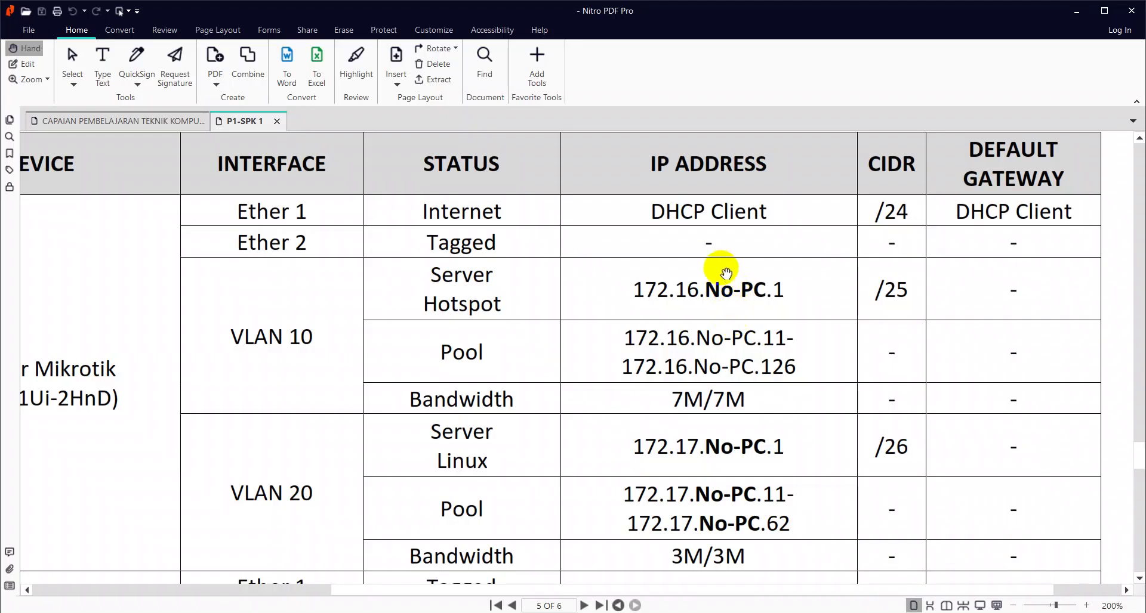
- Back in WinBox, assign the address 172.16.50.1/25 to the ether3_LAN interface and apply it
{"action": "key", "text": "alt+Tab"}
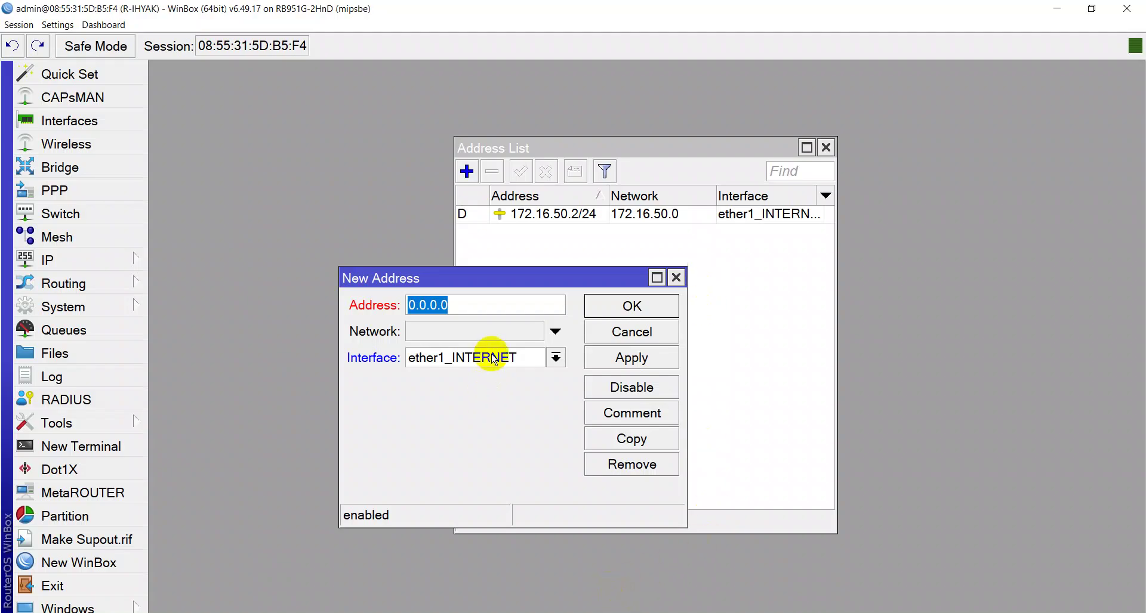
{"action": "type", "text": "172.16"}
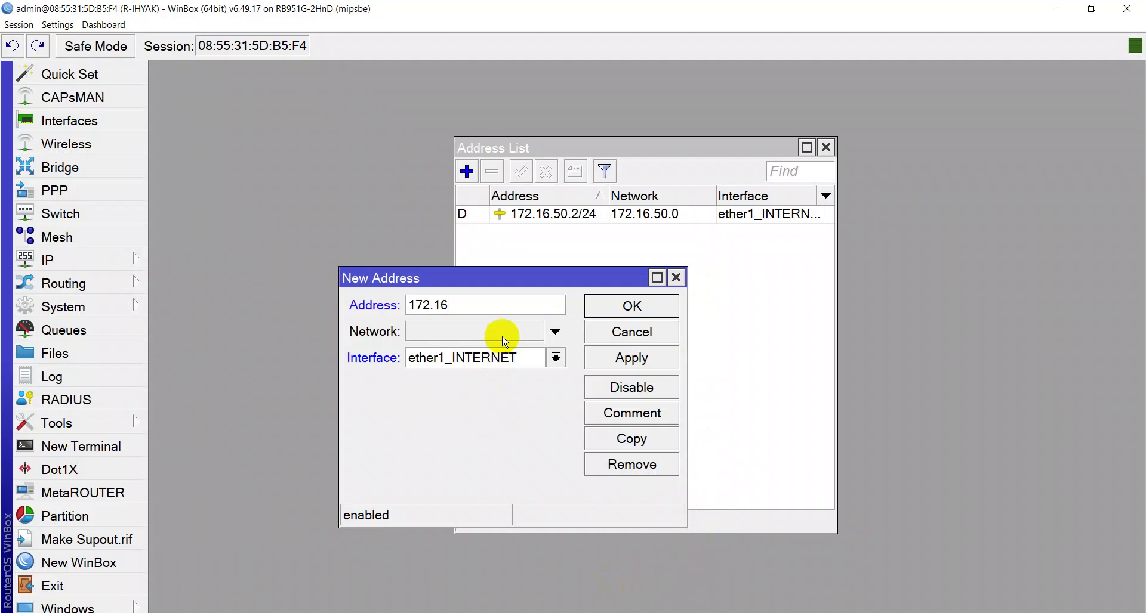
{"action": "key", "text": "alt+Tab"}
{"action": "key", "text": "alt+Tab"}
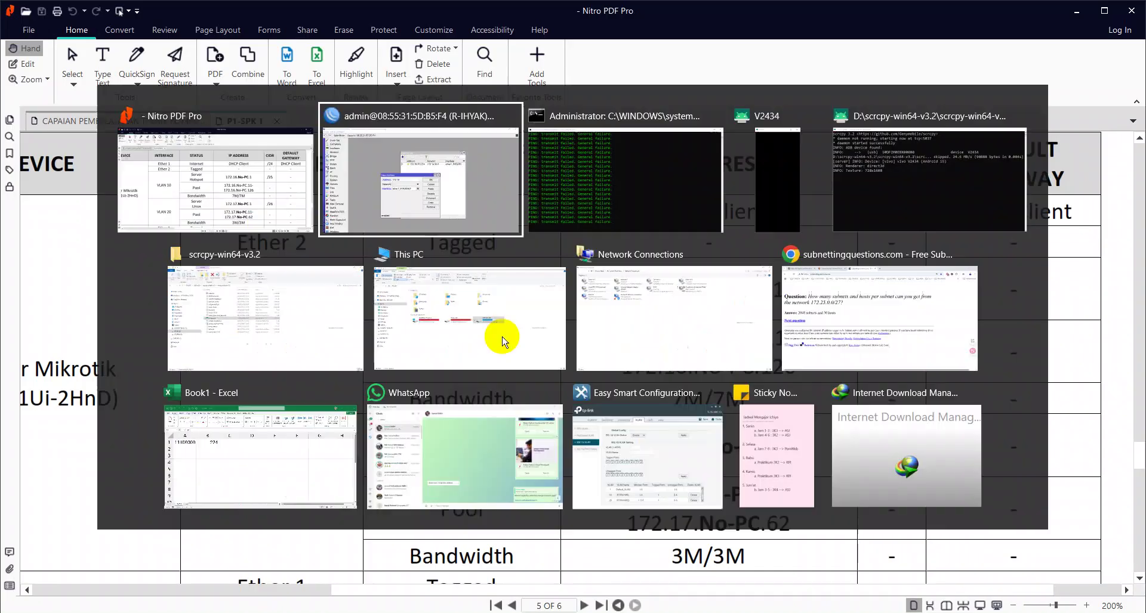
{"action": "type", "text": ".50"}
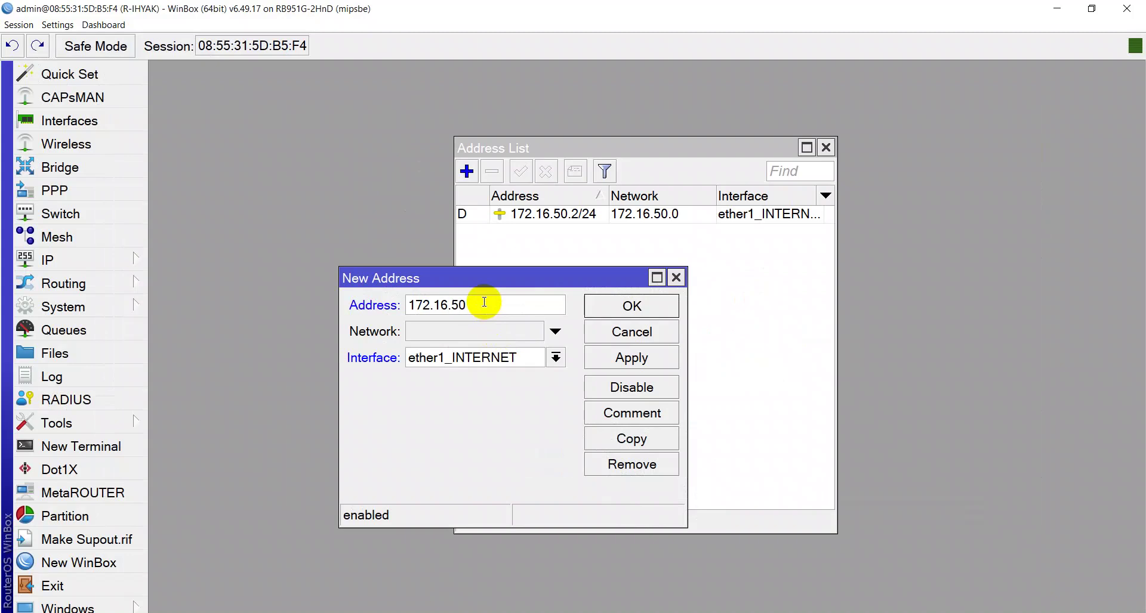
{"action": "type", "text": ".1/25"}
{"action": "mouse_move", "coordinate": [477, 298]}
{"action": "left_click", "coordinate": [556, 358]}
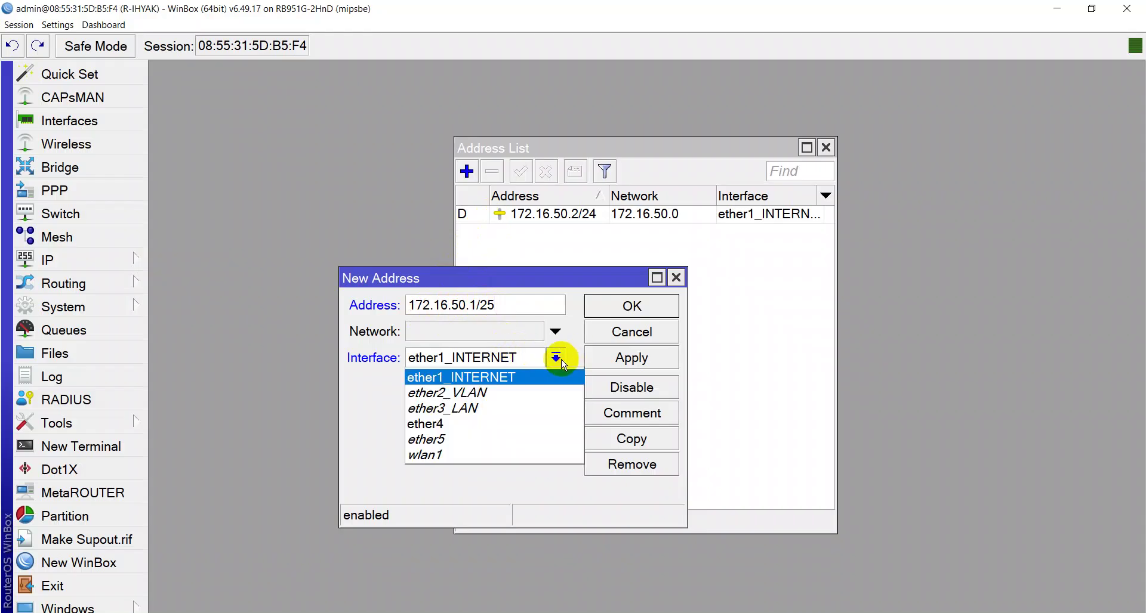
{"action": "left_click", "coordinate": [527, 409]}
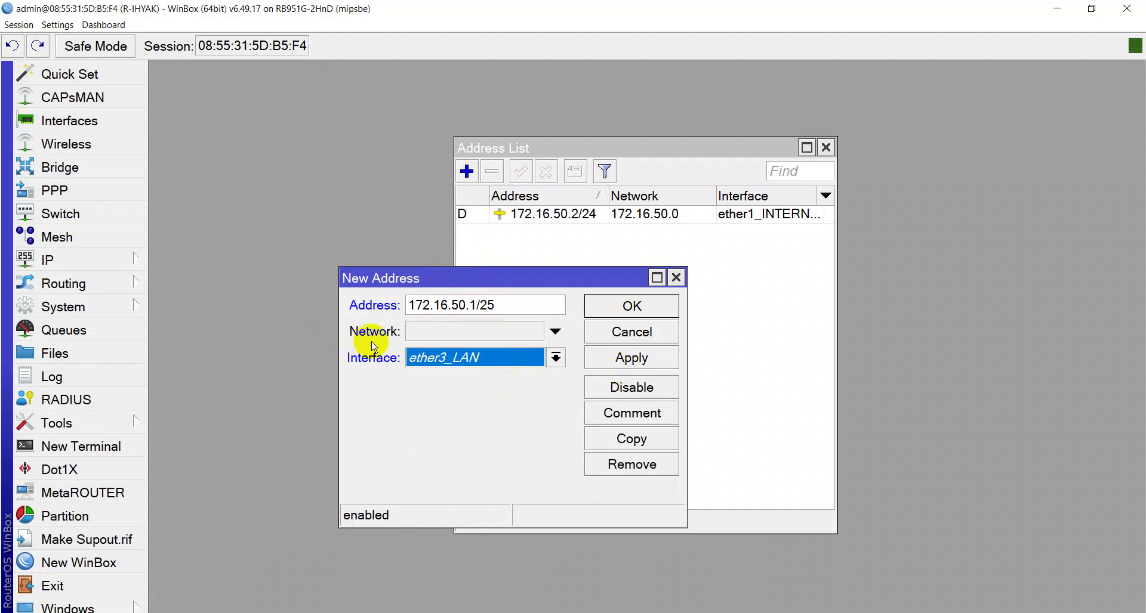
{"action": "left_click", "coordinate": [623, 361]}
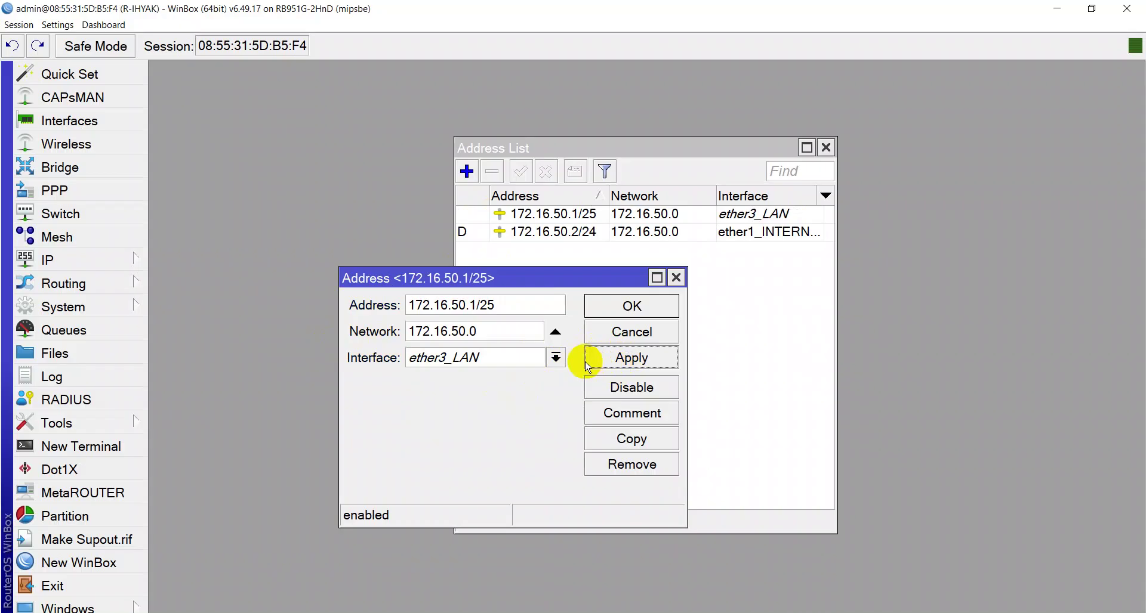
- Add the comment IP LAN to the 172.16.50.1/25 address, save it and close the address list
{"action": "left_click", "coordinate": [627, 412]}
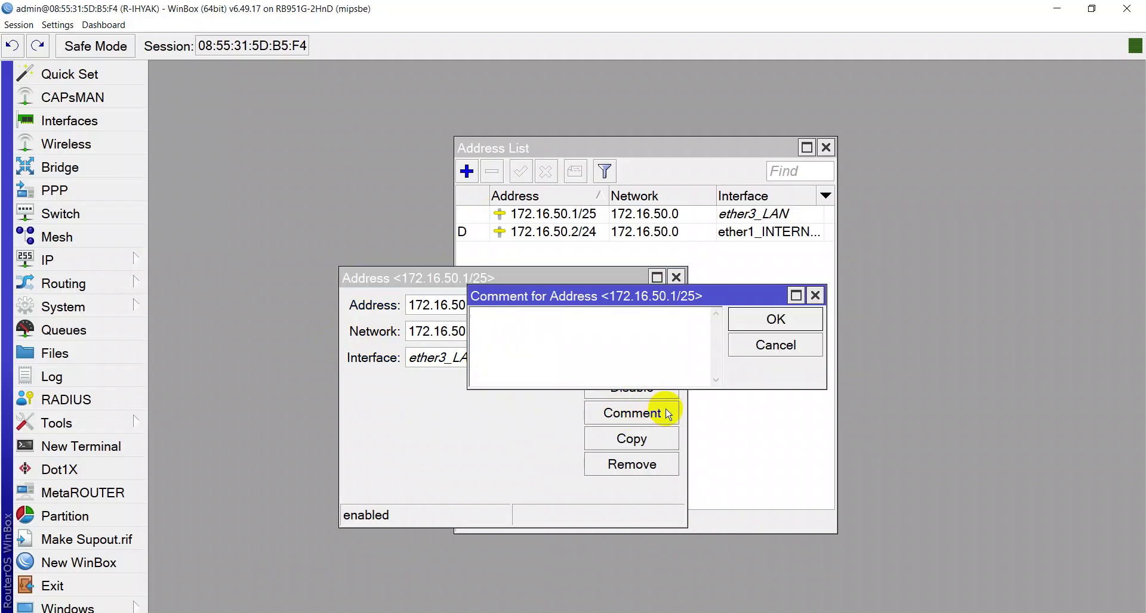
{"action": "key", "text": "Caps_Lock"}
{"action": "type", "text": "IP"}
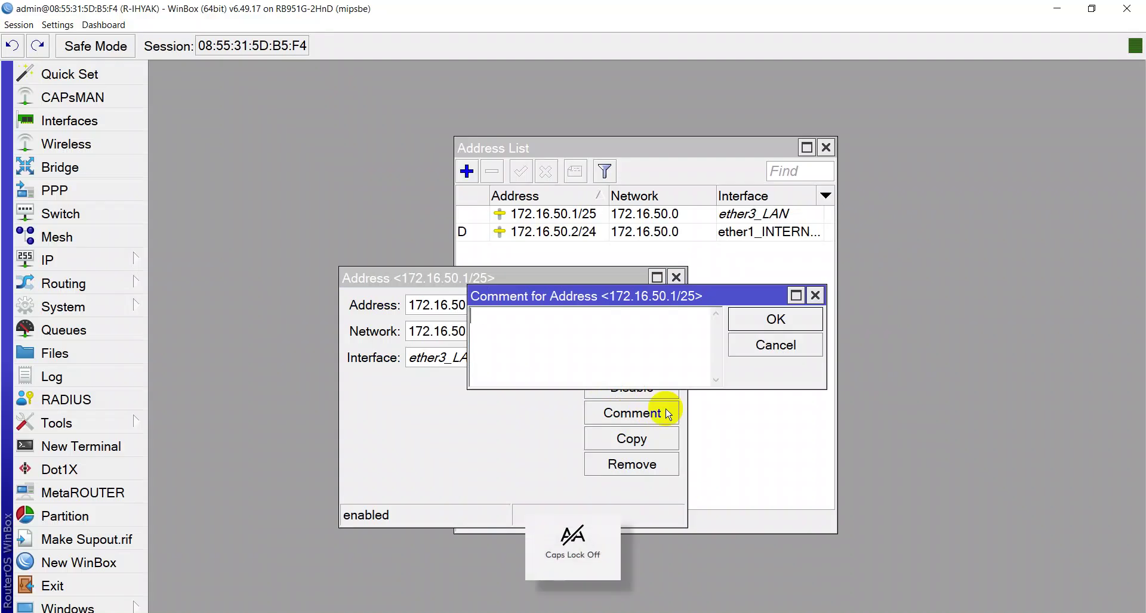
{"action": "type", "text": " LAN"}
{"action": "left_click", "coordinate": [779, 319]}
{"action": "left_click", "coordinate": [650, 307]}
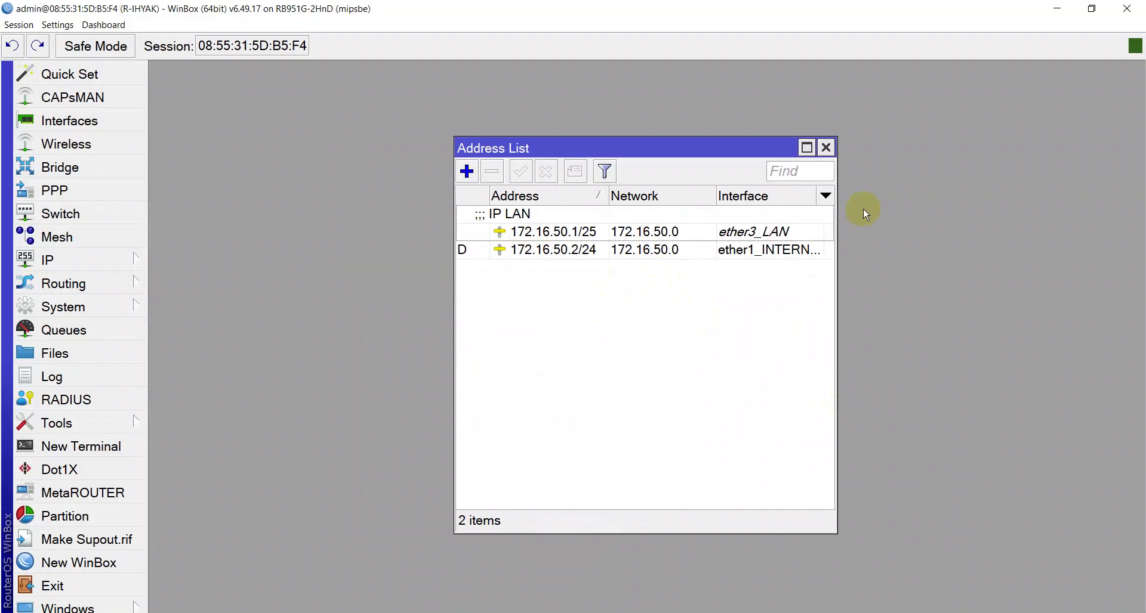
{"action": "key", "text": "Escape"}
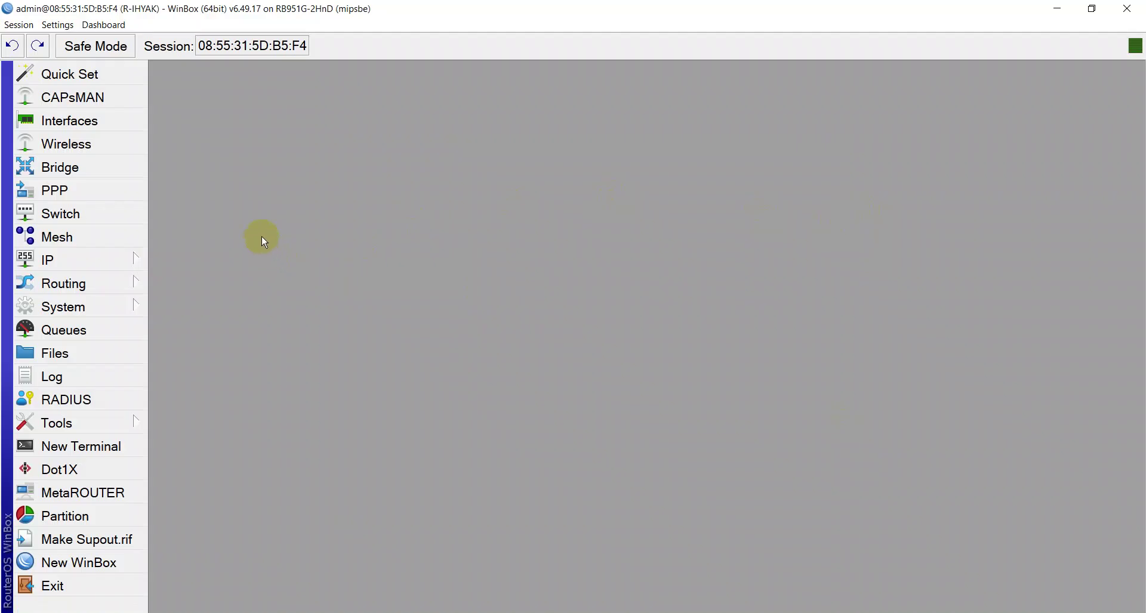
- Run the DHCP server setup for ether3_LAN, accepting the proposed network address space and the gateway 172.16.50.1
{"action": "left_click", "coordinate": [128, 267]}
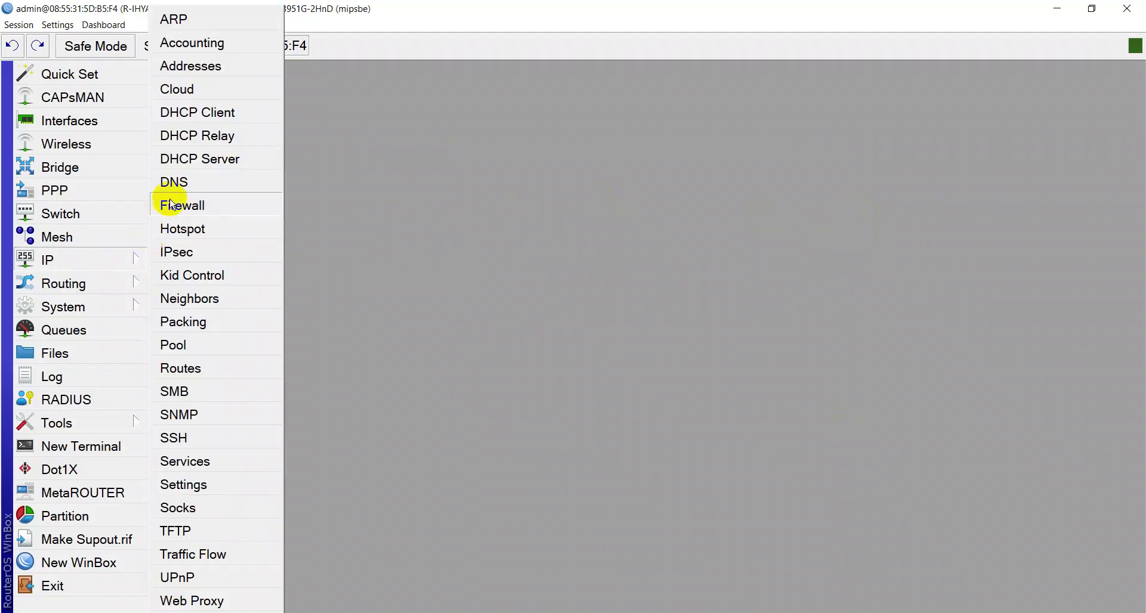
{"action": "left_click", "coordinate": [173, 167]}
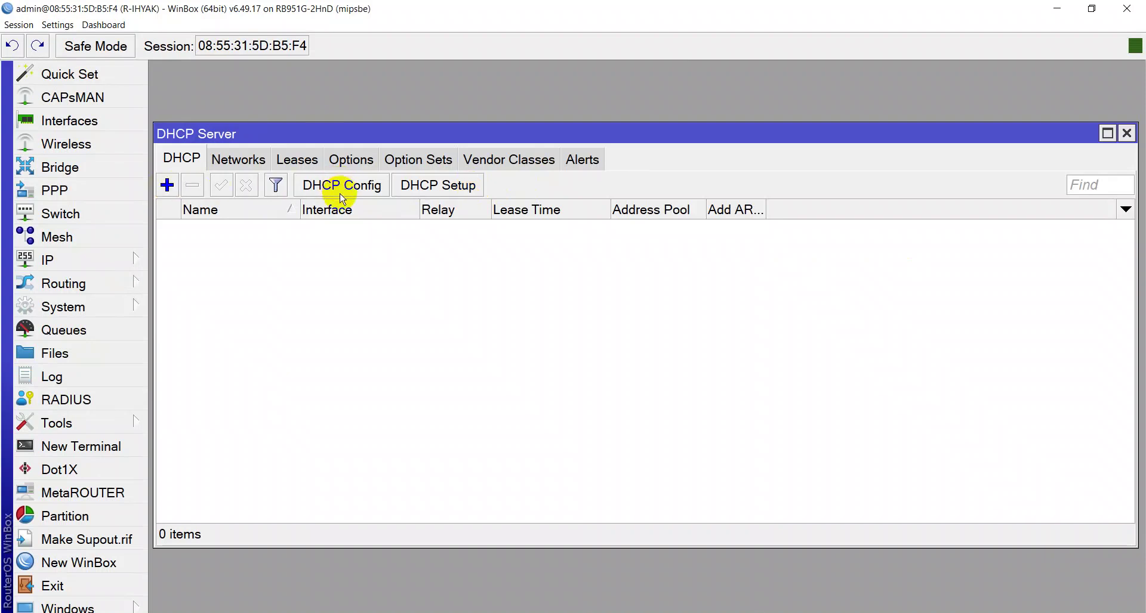
{"action": "left_click", "coordinate": [434, 198]}
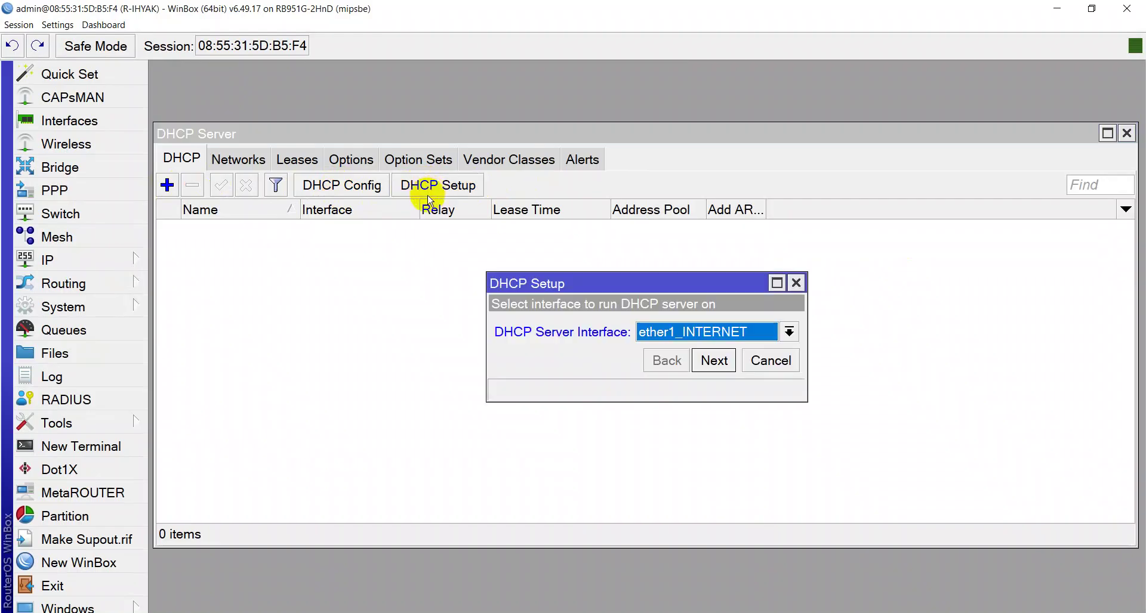
{"action": "left_click_drag", "start_coordinate": [574, 283], "coordinate": [522, 270]}
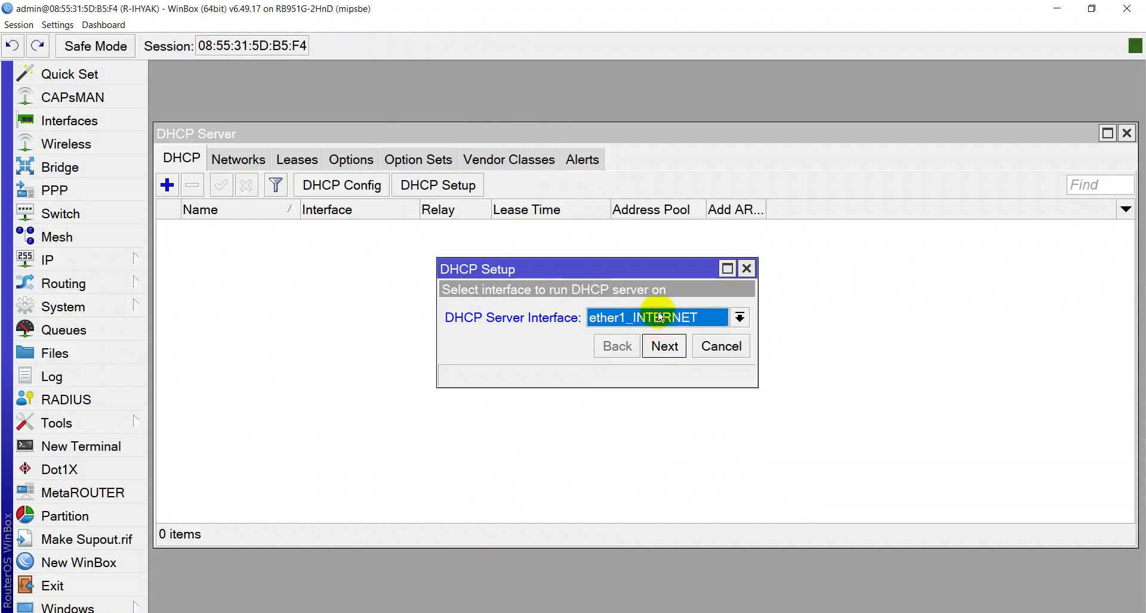
{"action": "left_click", "coordinate": [740, 319]}
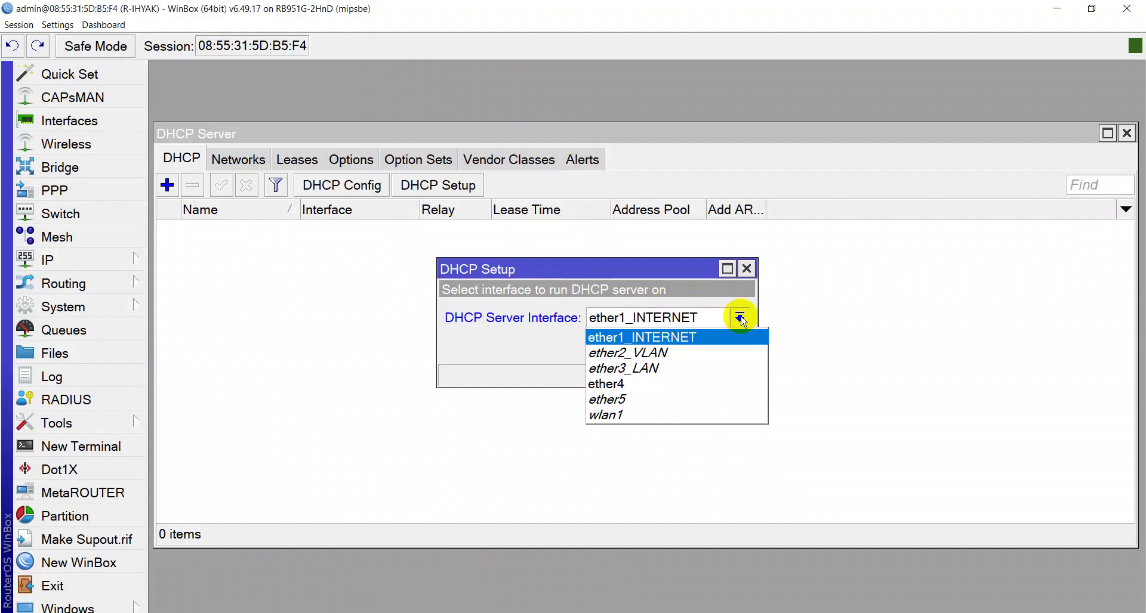
{"action": "left_click", "coordinate": [720, 374]}
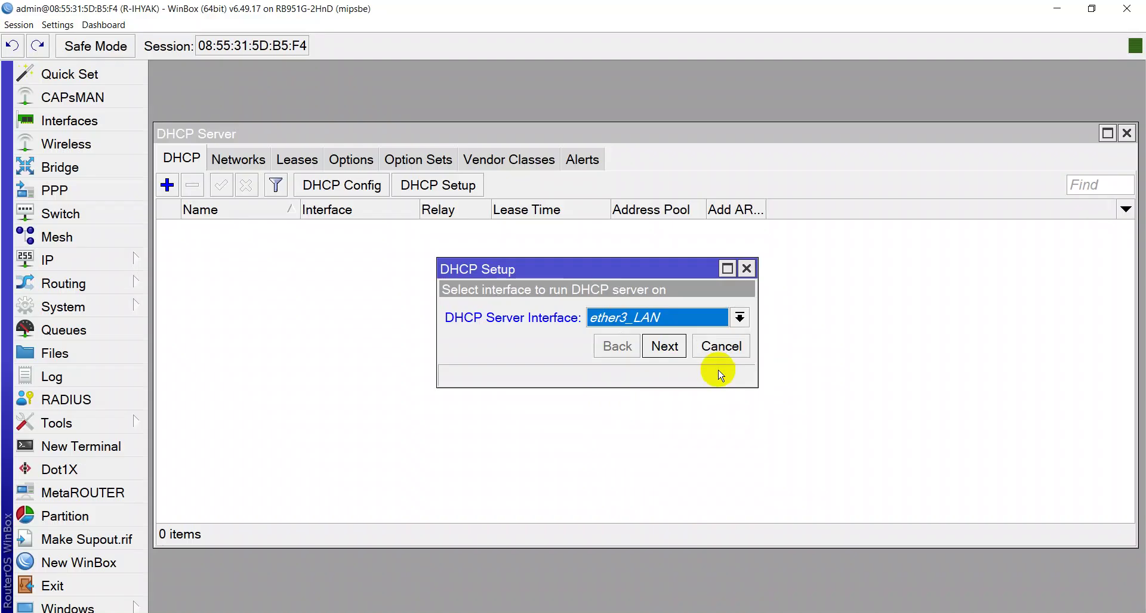
{"action": "left_click", "coordinate": [680, 354]}
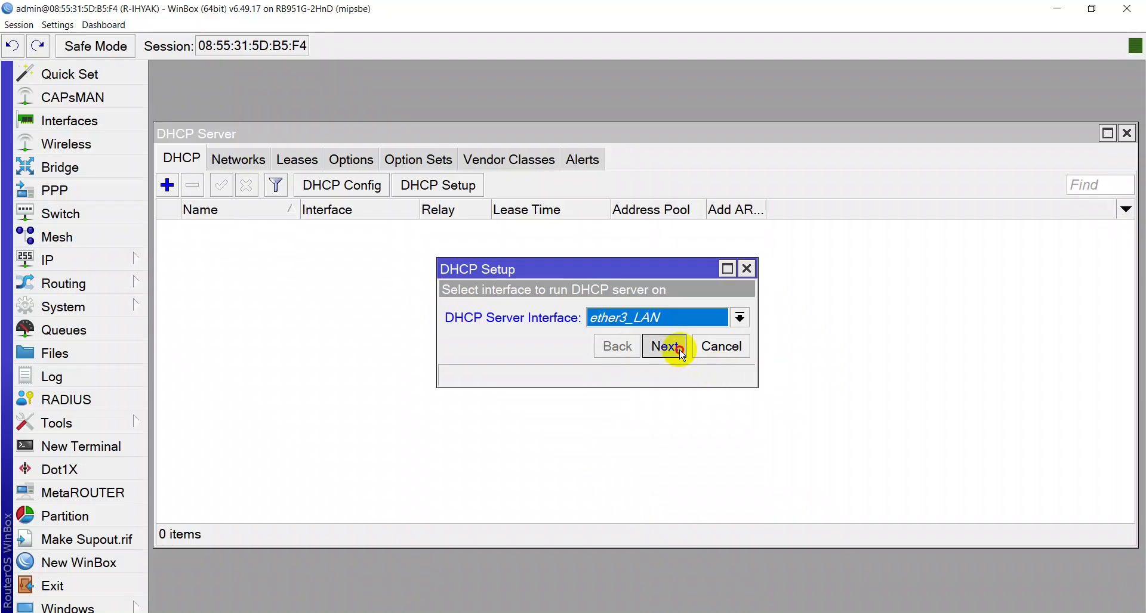
{"action": "left_click", "coordinate": [681, 354]}
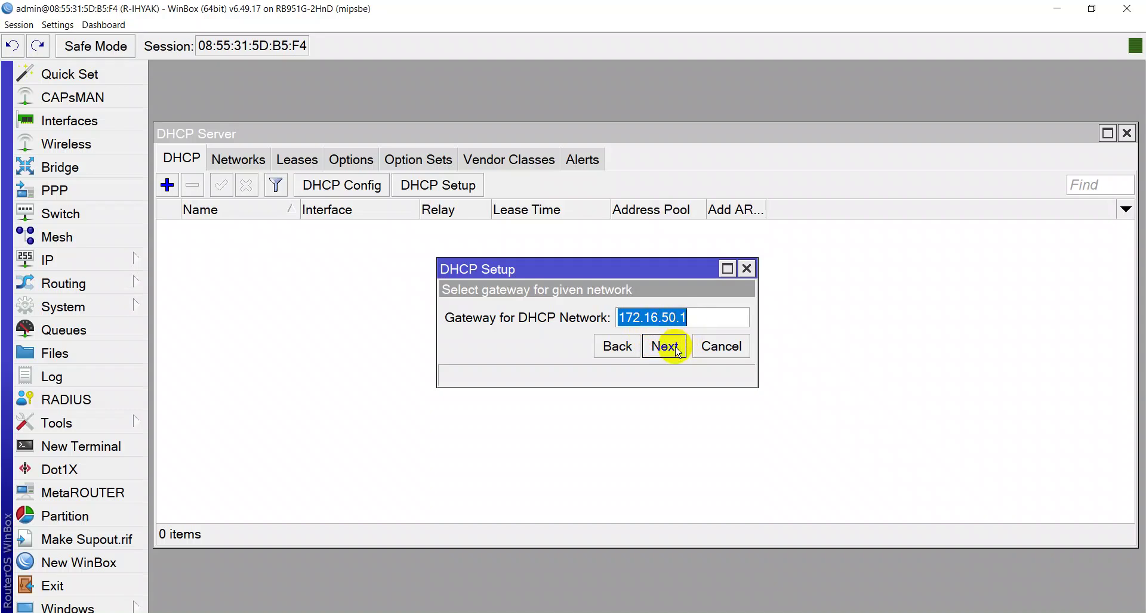
{"action": "left_click", "coordinate": [674, 351]}
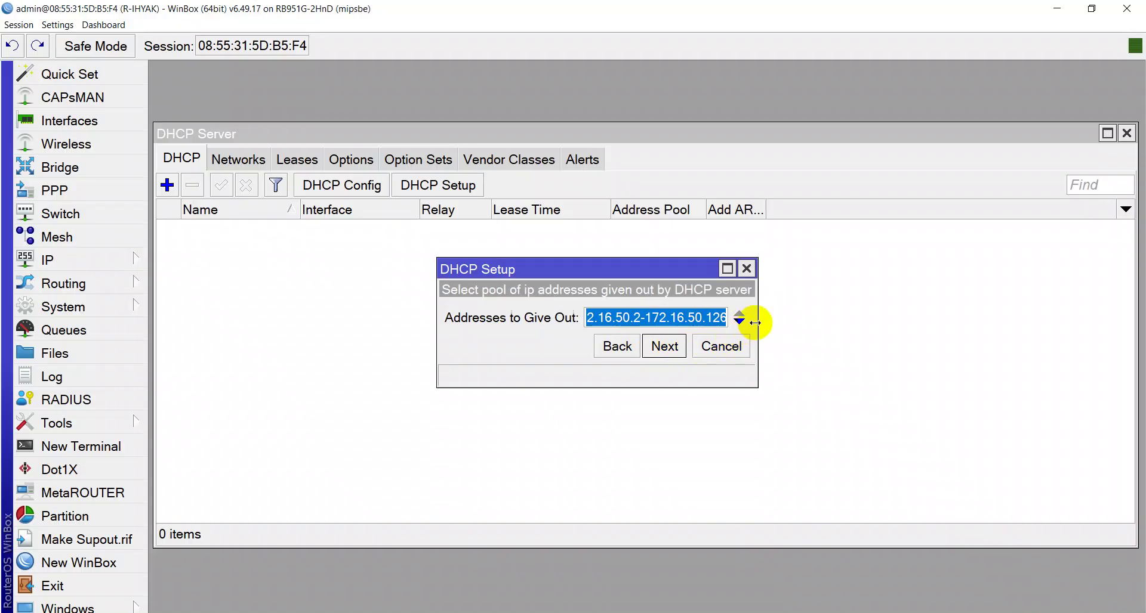
- Set the DHCP address pool to 172.16.50.11-172.16.50.126 after checking the PDF table, and accept the proposed DNS servers
{"action": "left_click_drag", "start_coordinate": [756, 323], "coordinate": [842, 319]}
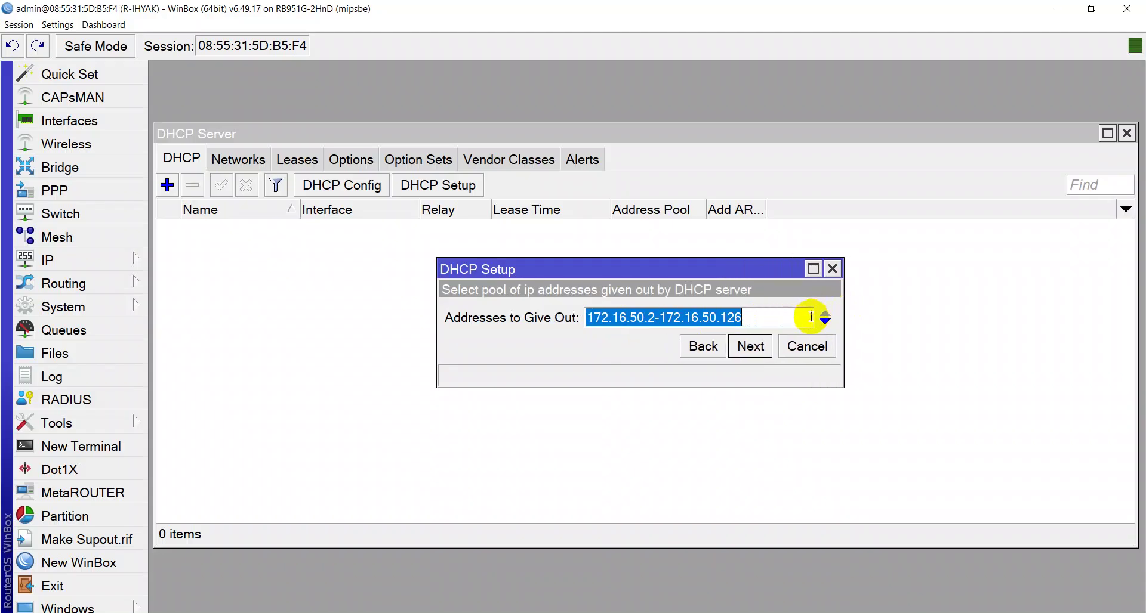
{"action": "left_click", "coordinate": [794, 320]}
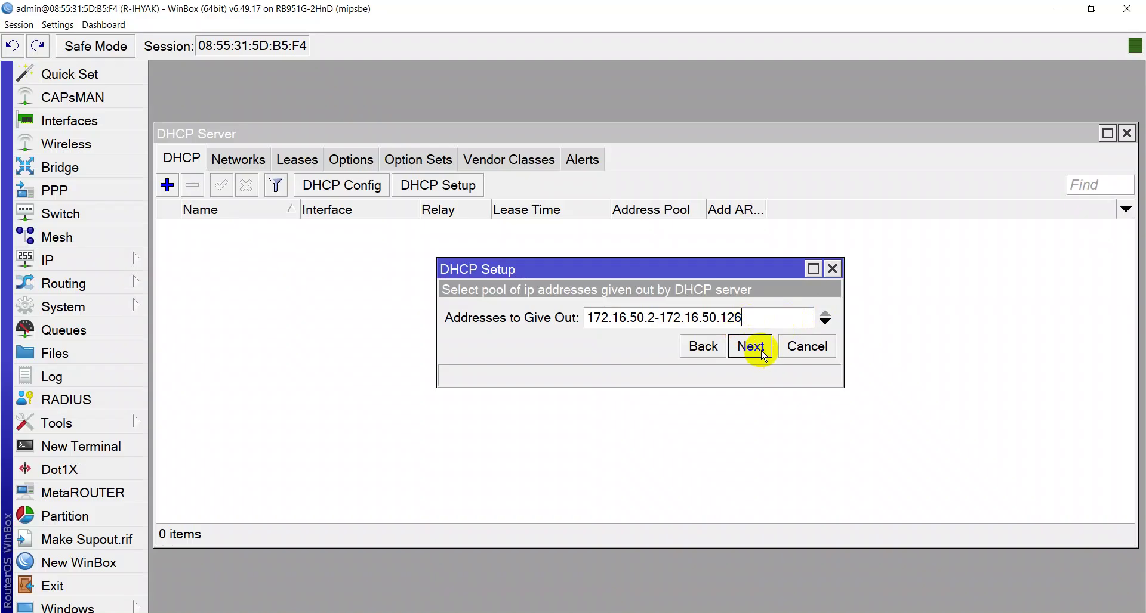
{"action": "left_click_drag", "start_coordinate": [744, 318], "coordinate": [565, 316]}
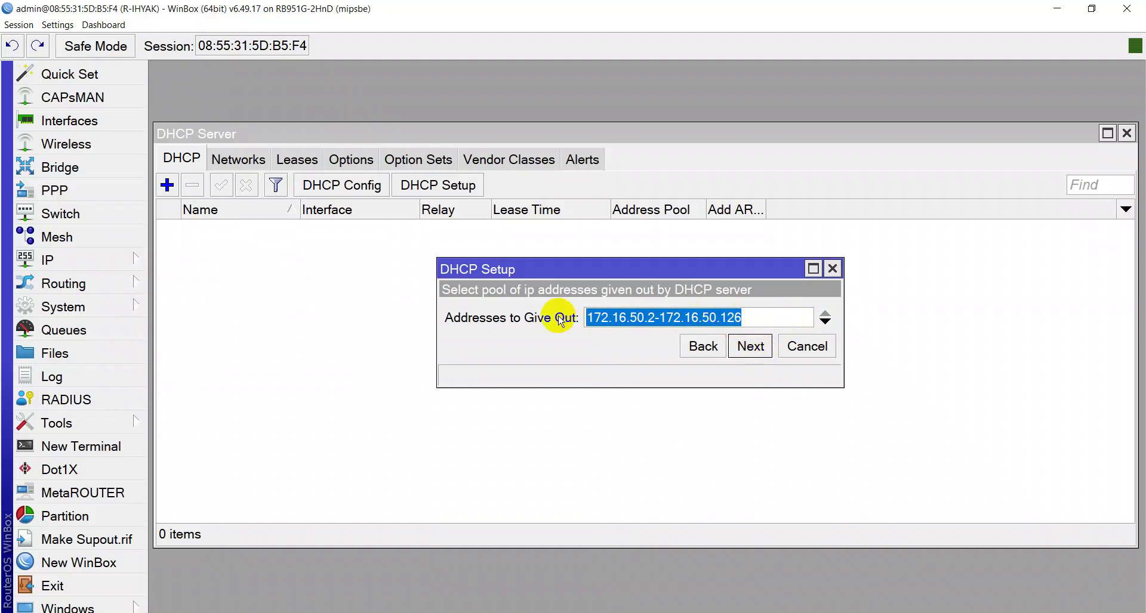
{"action": "key", "text": "alt+Tab"}
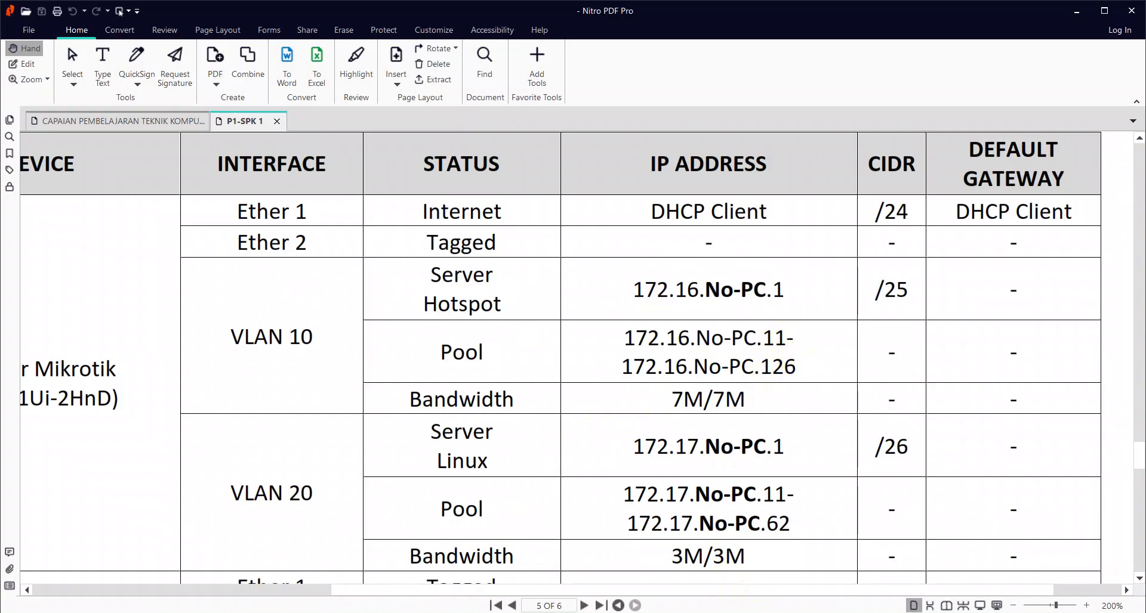
{"action": "key", "text": "alt+Tab"}
{"action": "left_click", "coordinate": [658, 318]}
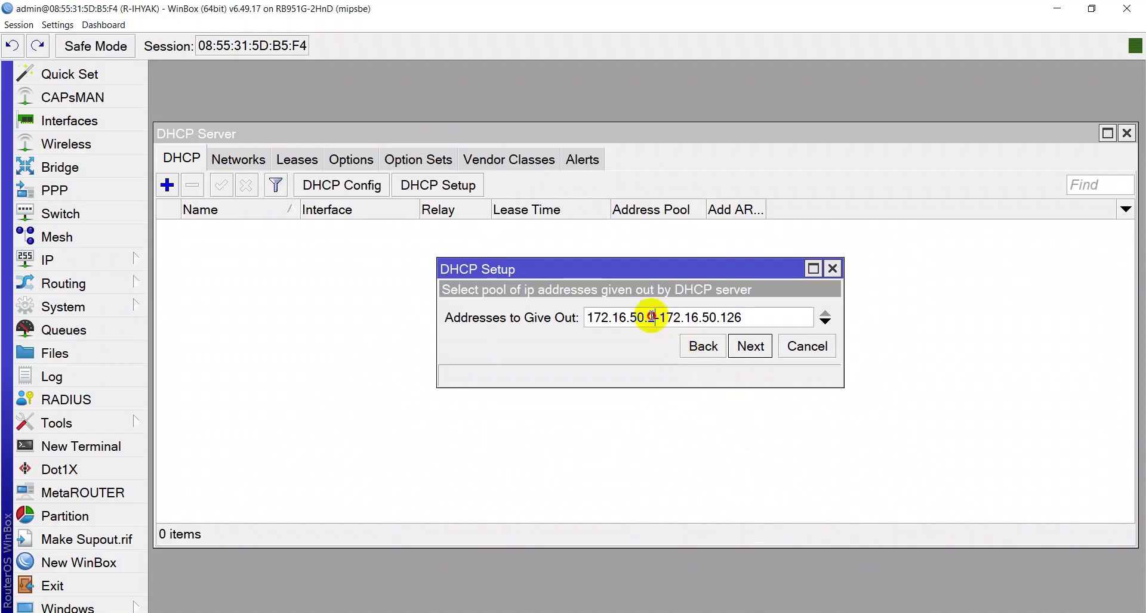
{"action": "key", "text": "BackSpace"}
{"action": "type", "text": "11"}
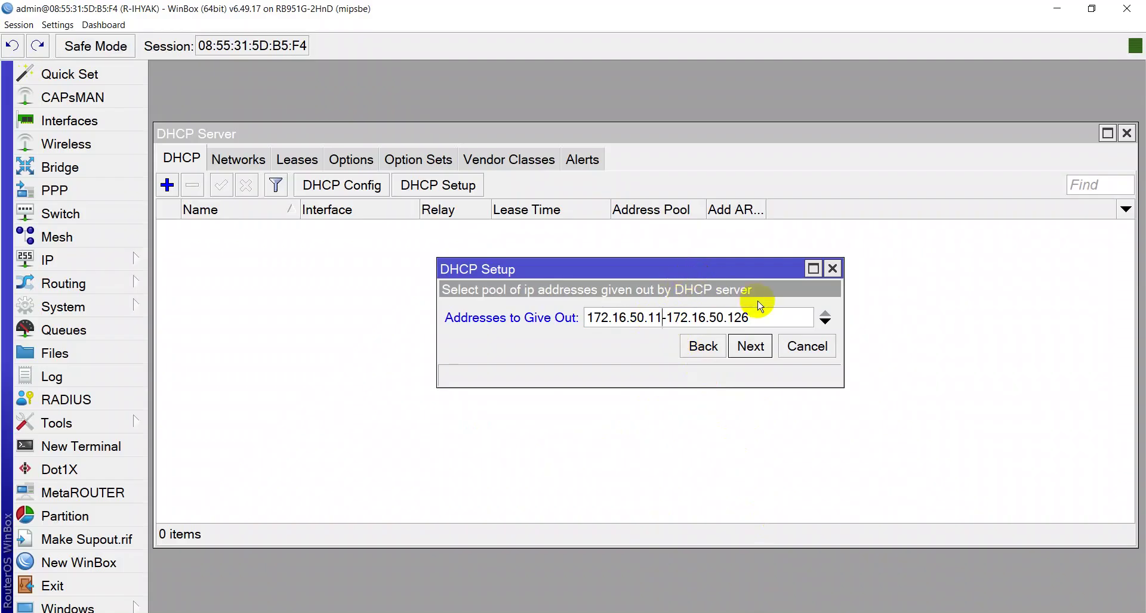
{"action": "left_click", "coordinate": [758, 354]}
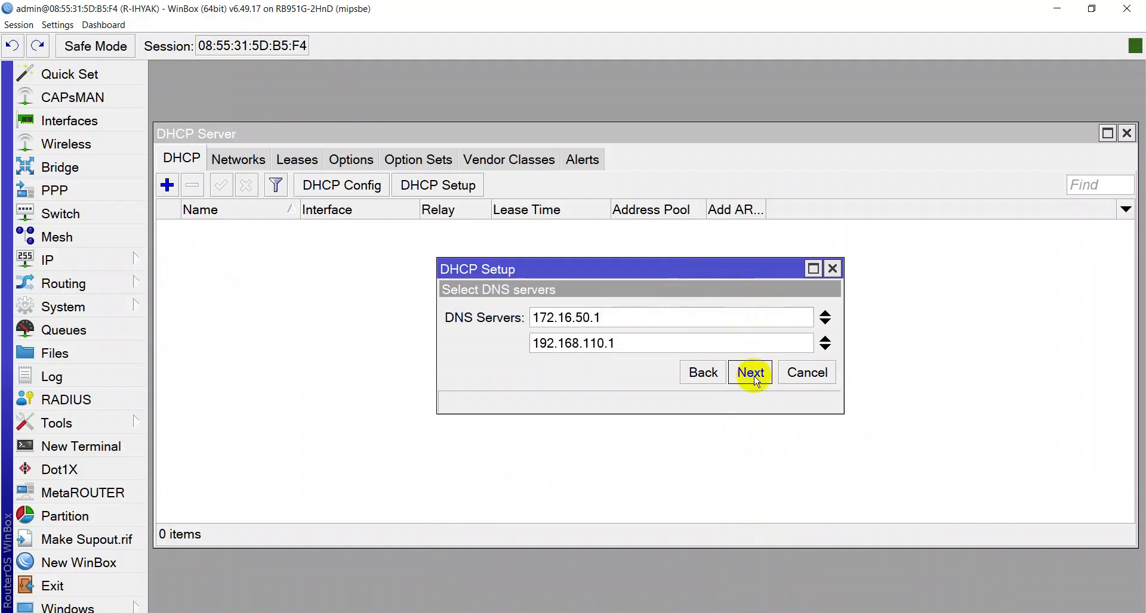
{"action": "left_click", "coordinate": [759, 374]}
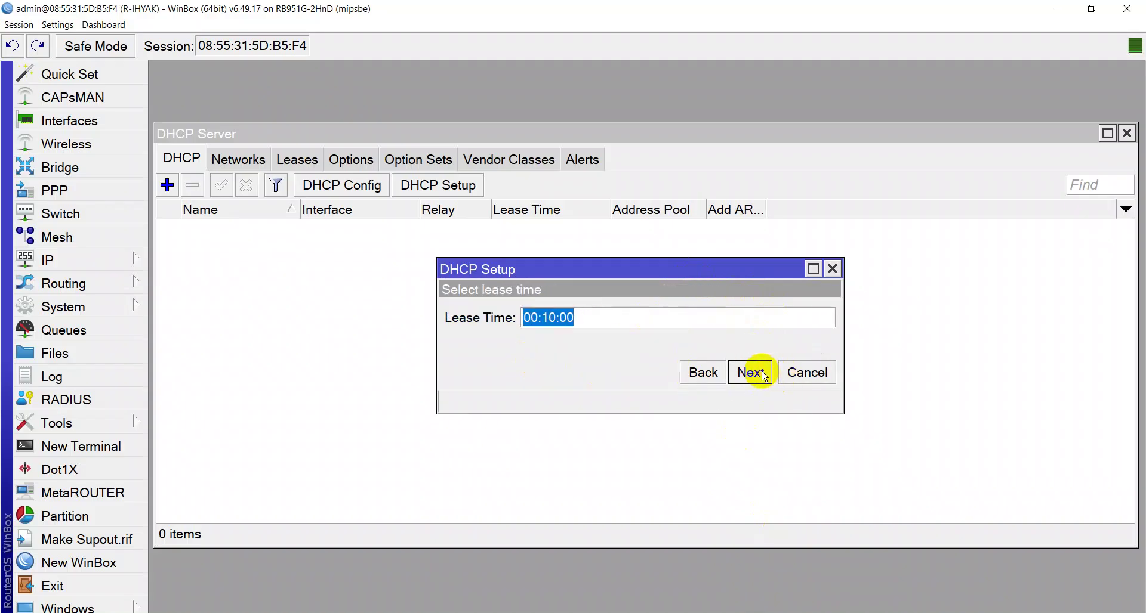
- Accept the lease time of 00:10:00 and complete the DHCP server setup for ether3_LAN
{"action": "left_click", "coordinate": [654, 311]}
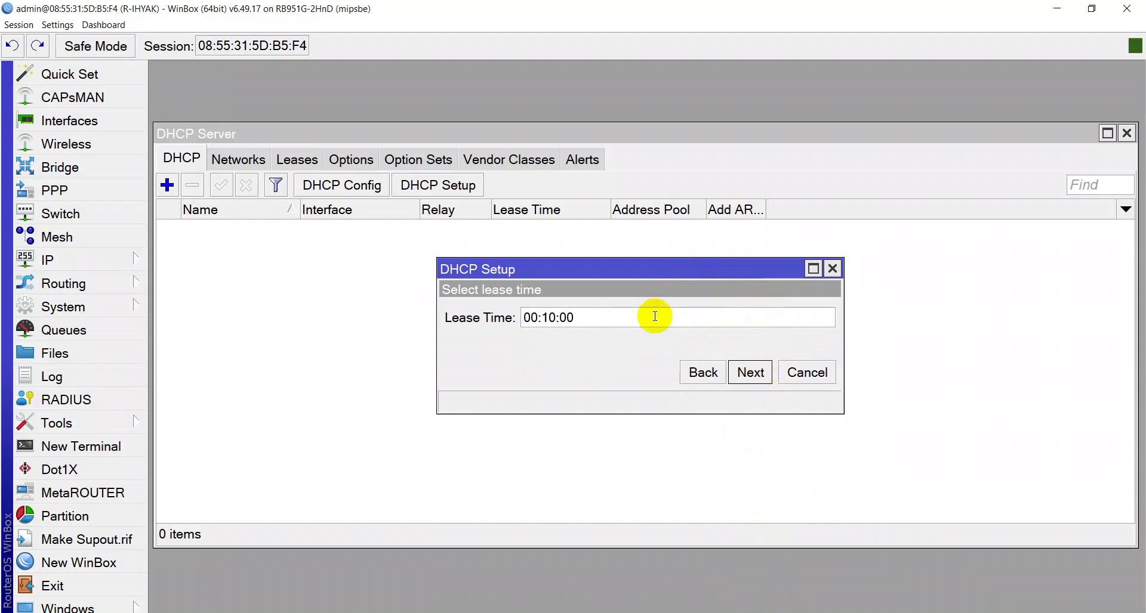
{"action": "left_click", "coordinate": [747, 375]}
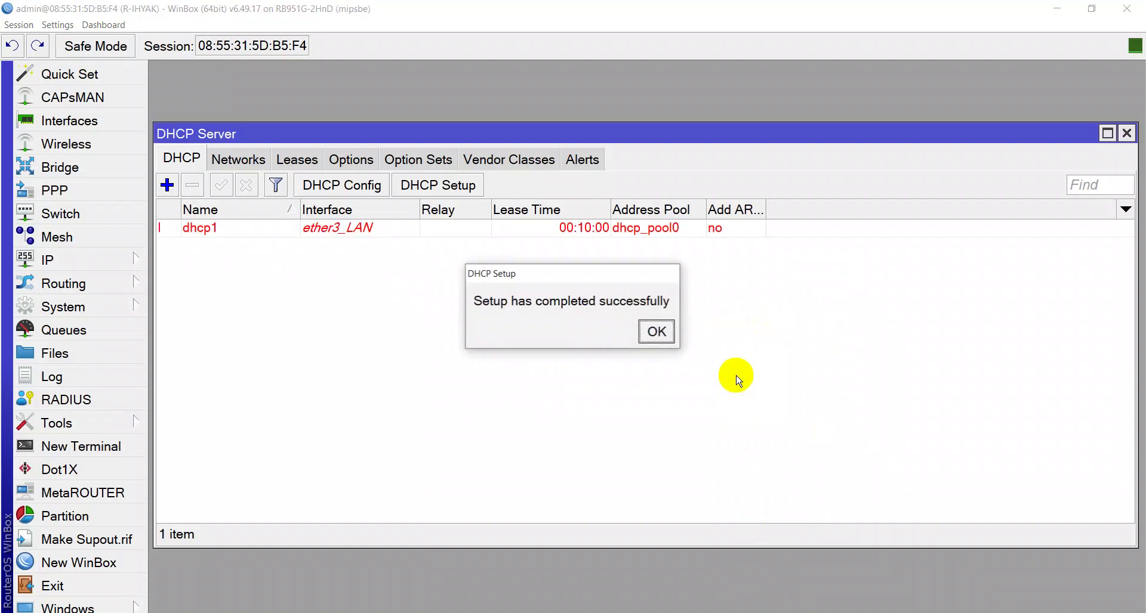
{"action": "left_click", "coordinate": [656, 331]}
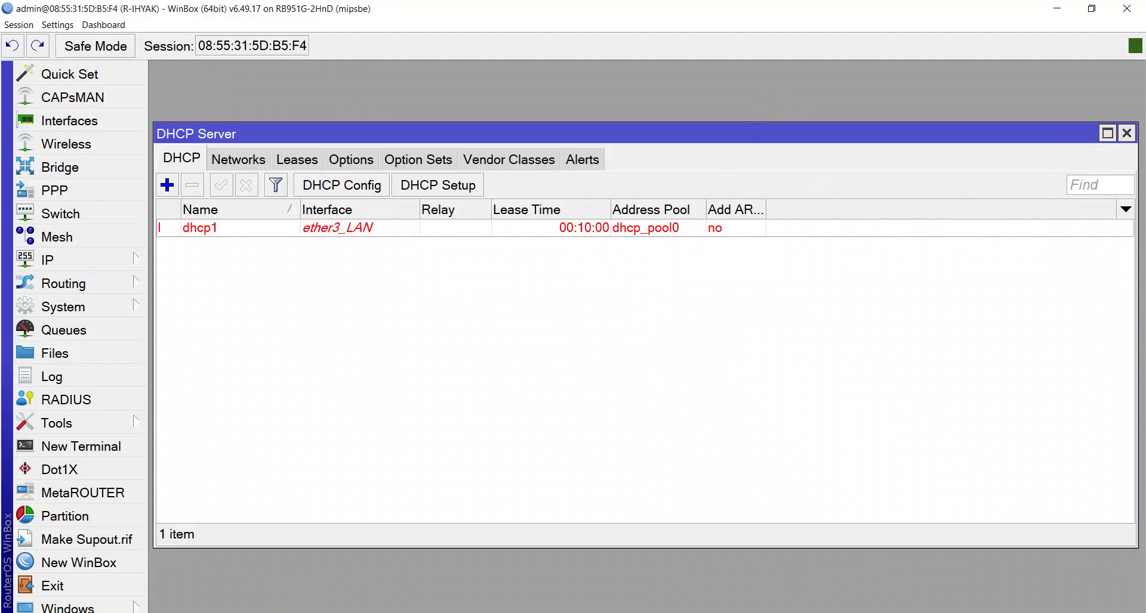
- Switch to the WinBox login window, reconnect to the R-IHYAK neighbor by MAC address, and maximize the session with the interface list closed
{"action": "key", "text": "alt+Tab"}
{"action": "key", "text": "alt+Tab"}
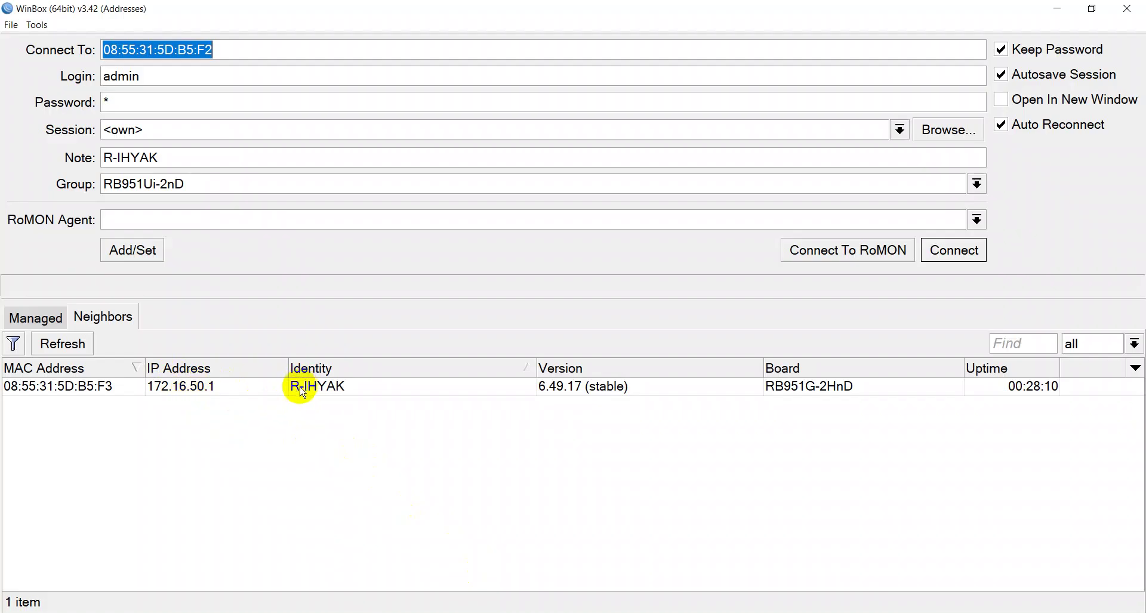
{"action": "left_click", "coordinate": [62, 385]}
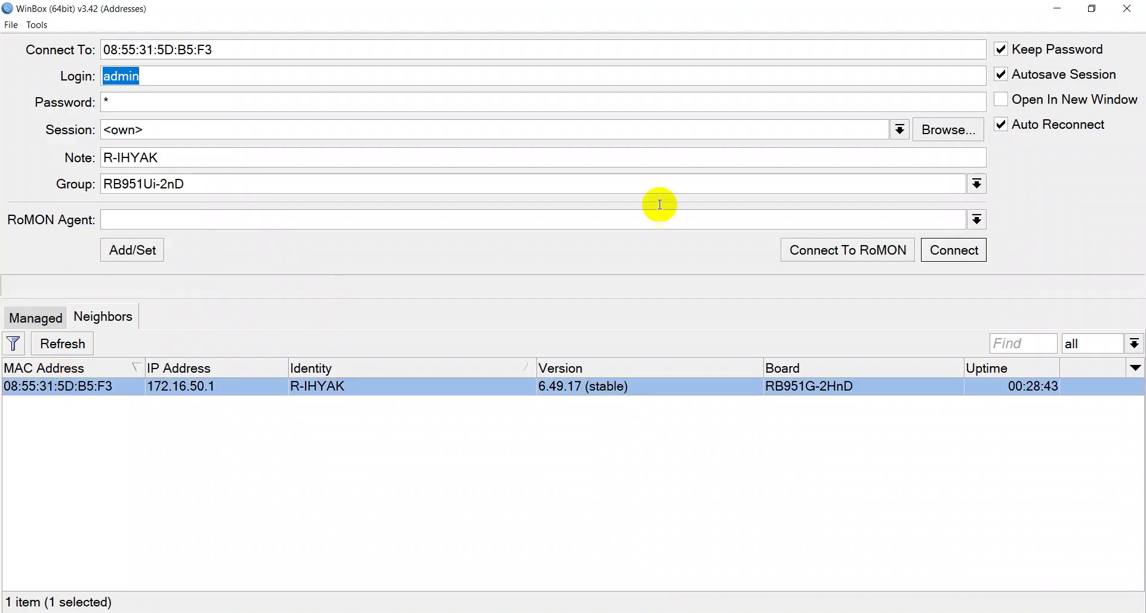
{"action": "left_click", "coordinate": [958, 250]}
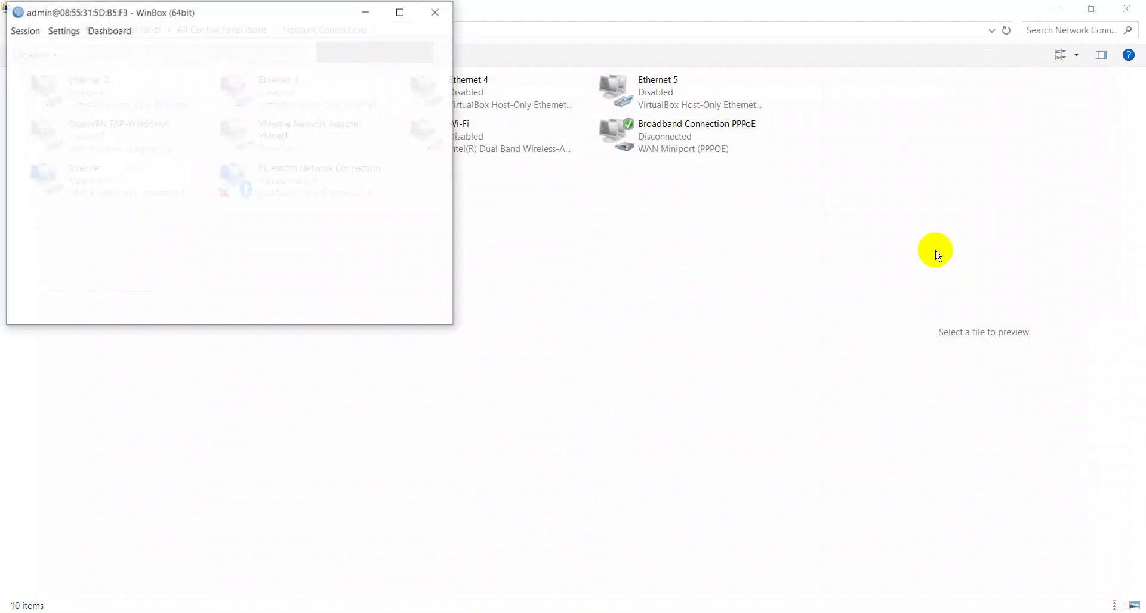
{"action": "left_click", "coordinate": [401, 11]}
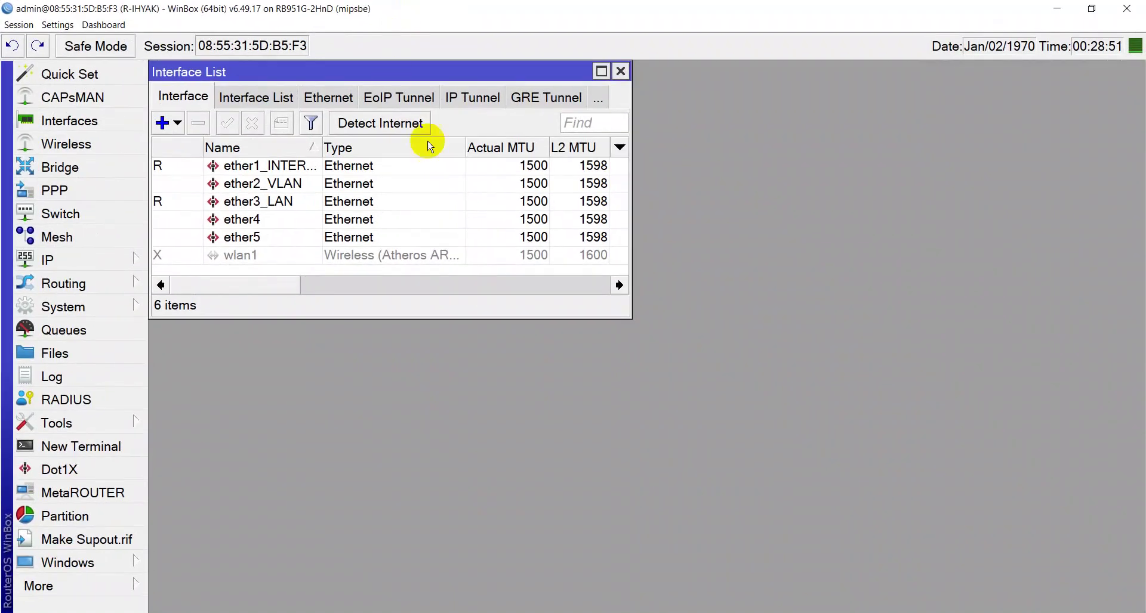
{"action": "left_click", "coordinate": [621, 71]}
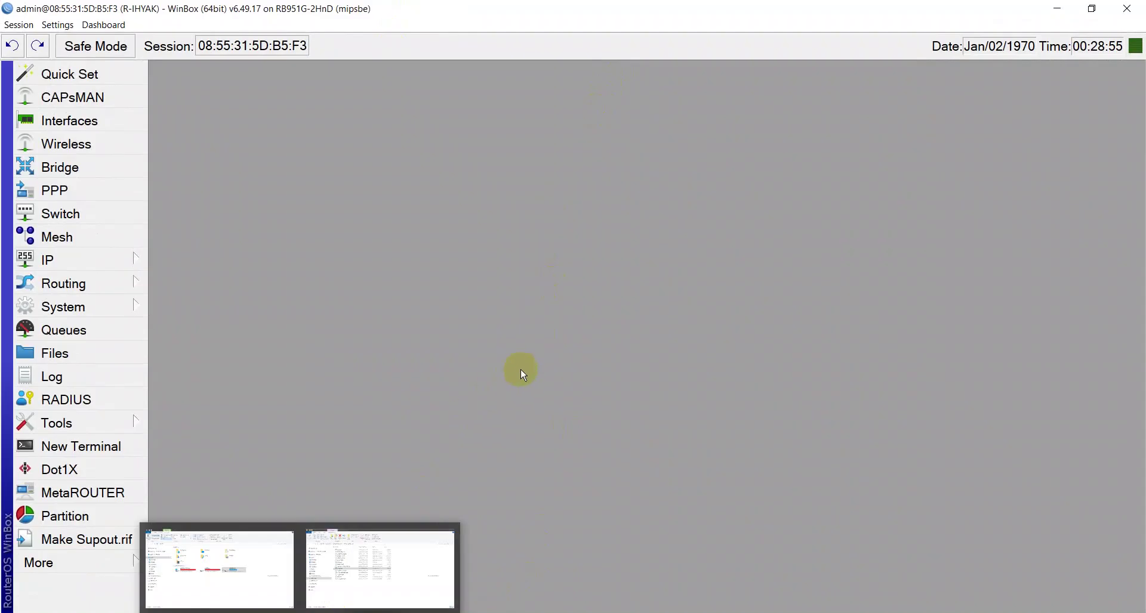
- Switch to Windows Network Connections and check the IPv4 address in the Ethernet adapter's connection details
{"action": "key", "text": "alt+Tab"}
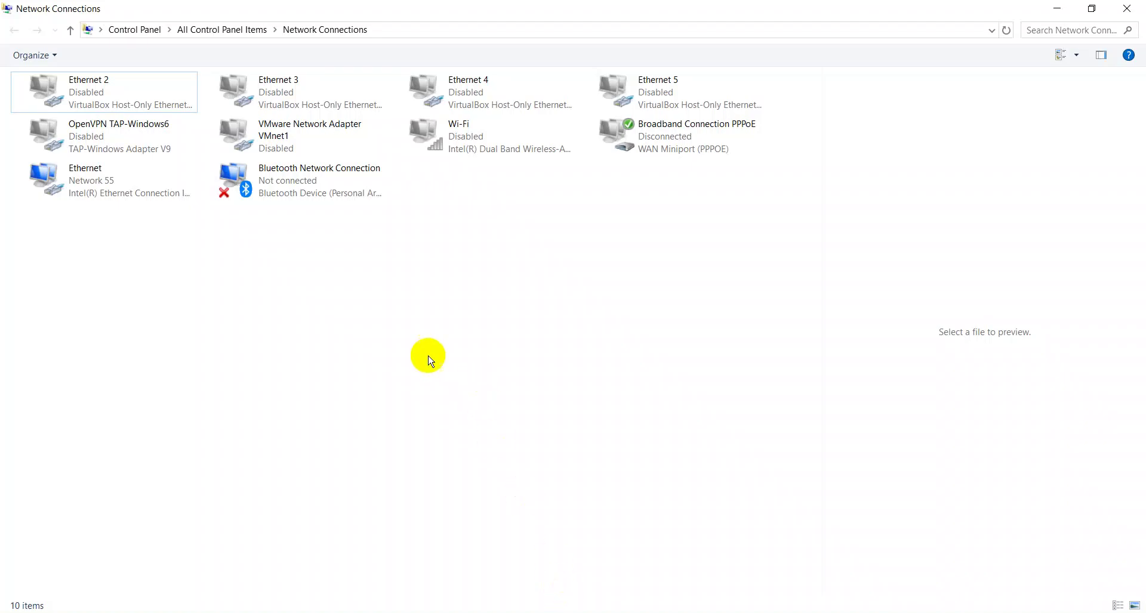
{"action": "right_click", "coordinate": [116, 190]}
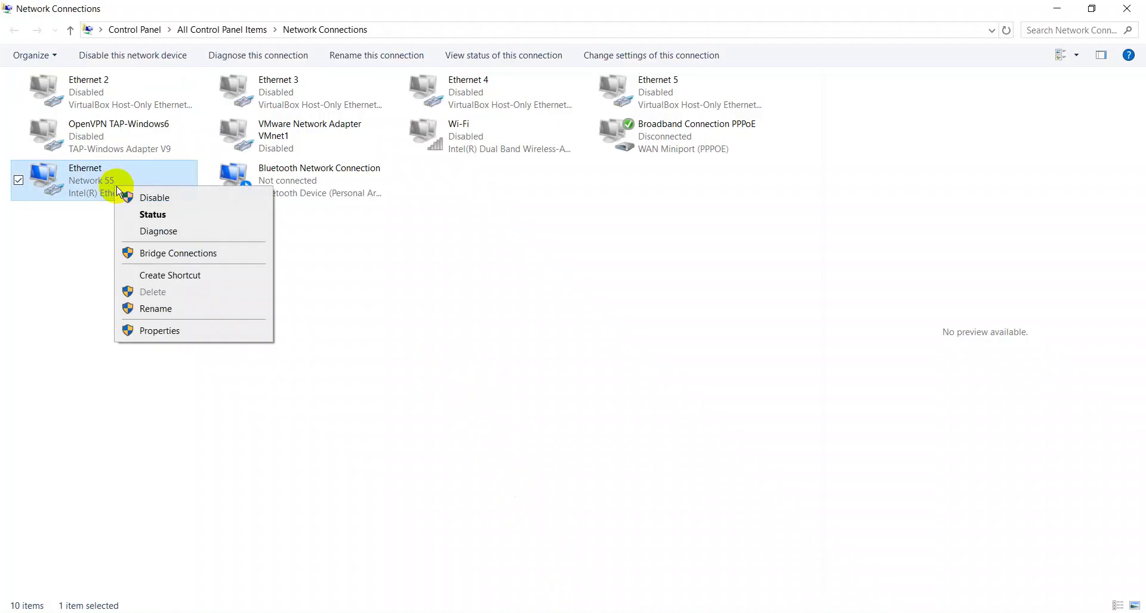
{"action": "left_click", "coordinate": [145, 216]}
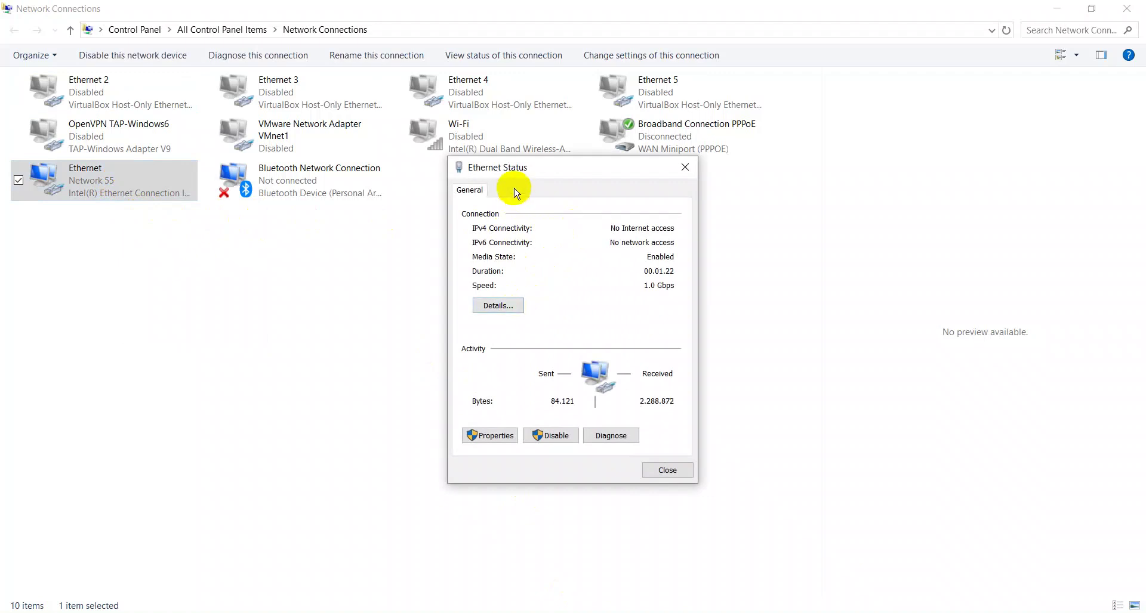
{"action": "left_click_drag", "start_coordinate": [483, 168], "coordinate": [392, 175]}
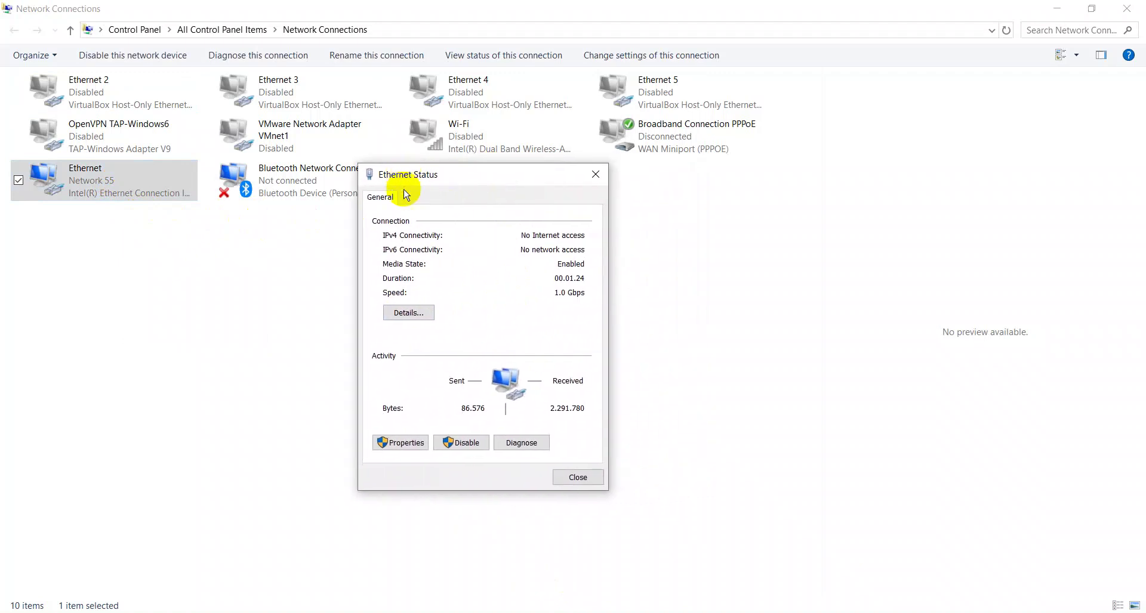
{"action": "left_click", "coordinate": [404, 312]}
{"action": "left_click_drag", "start_coordinate": [460, 201], "coordinate": [694, 179]}
{"action": "left_click", "coordinate": [724, 276]}
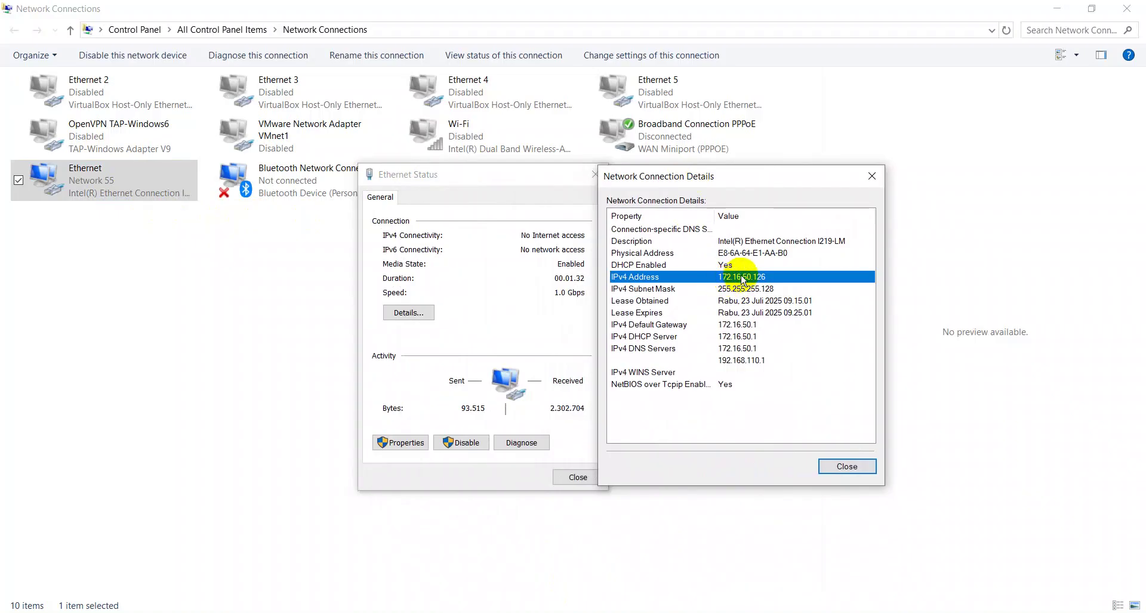
{"action": "left_click", "coordinate": [846, 466]}
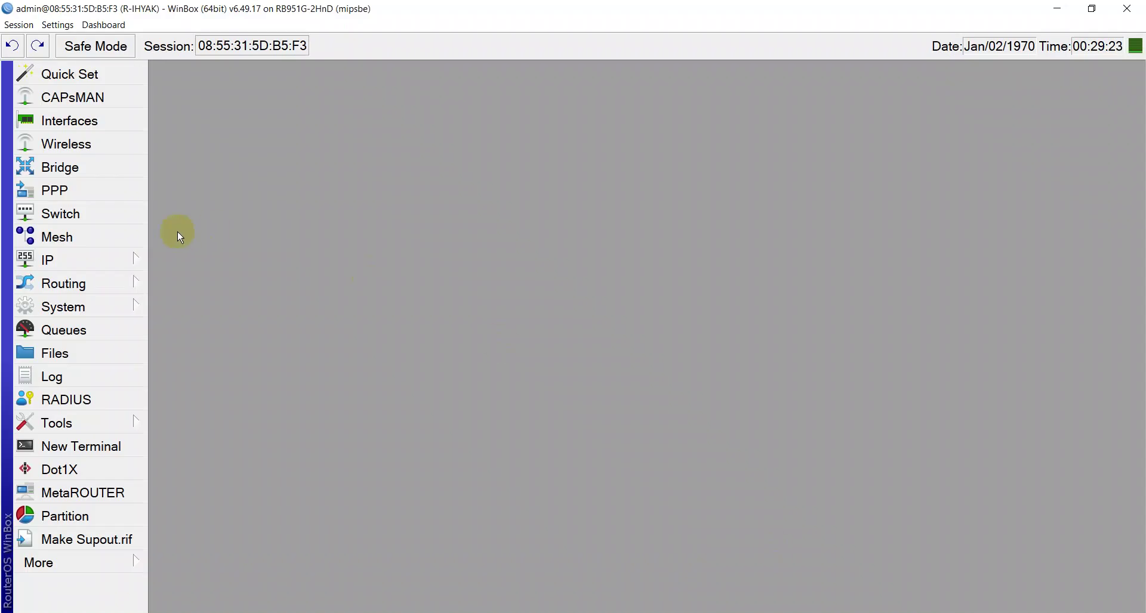
- Back in WinBox, examine the DHCP server's leases, and check the running ping to 8.8.4.4 in the Command Prompt
{"action": "left_click", "coordinate": [120, 260]}
{"action": "left_click", "coordinate": [204, 170]}
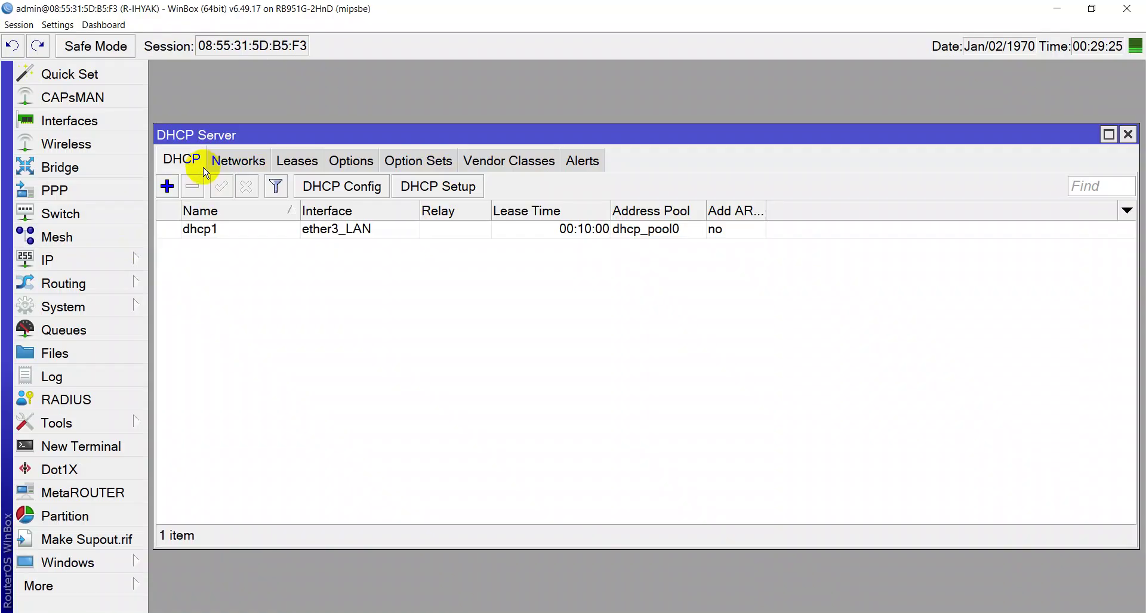
{"action": "left_click", "coordinate": [287, 164]}
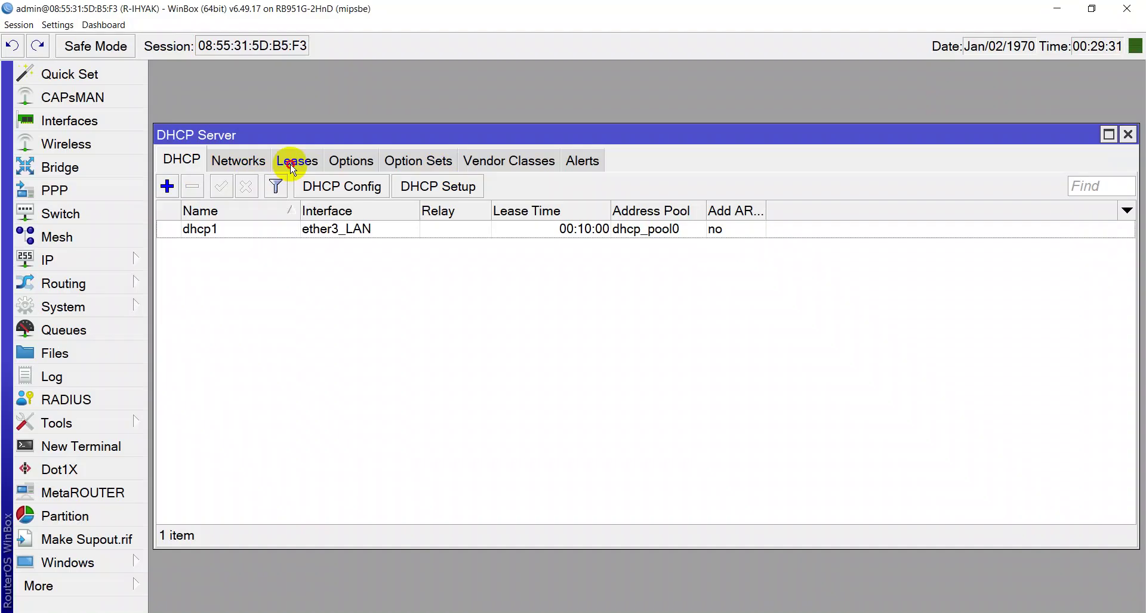
{"action": "left_click", "coordinate": [292, 167]}
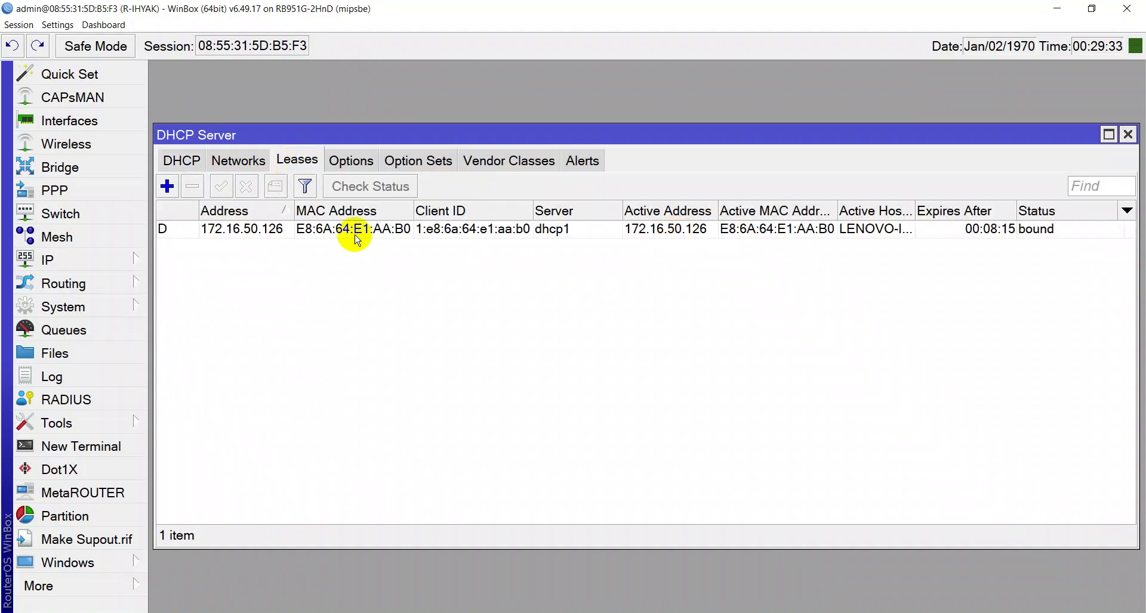
{"action": "left_click", "coordinate": [266, 232]}
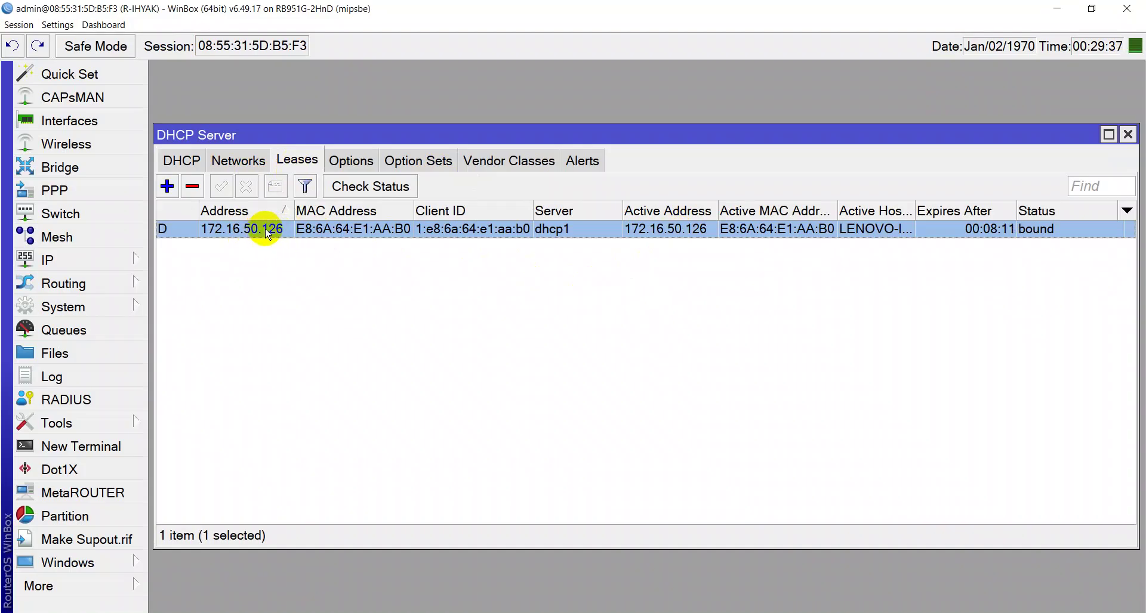
{"action": "left_click", "coordinate": [1127, 135]}
{"action": "key", "text": "alt+Tab"}
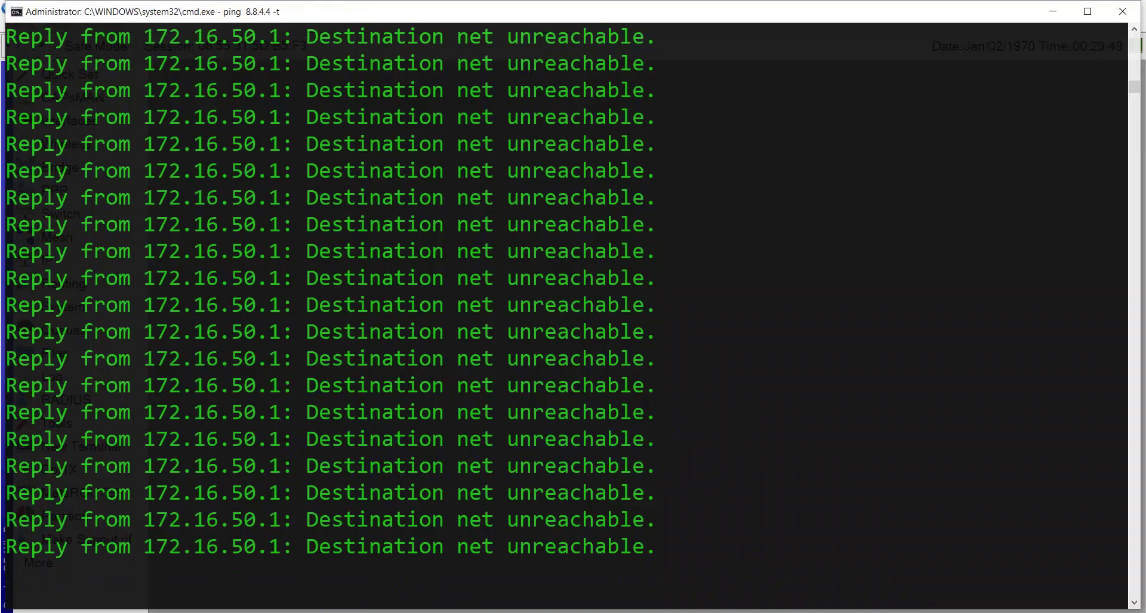
{"action": "key", "text": "alt+Tab"}
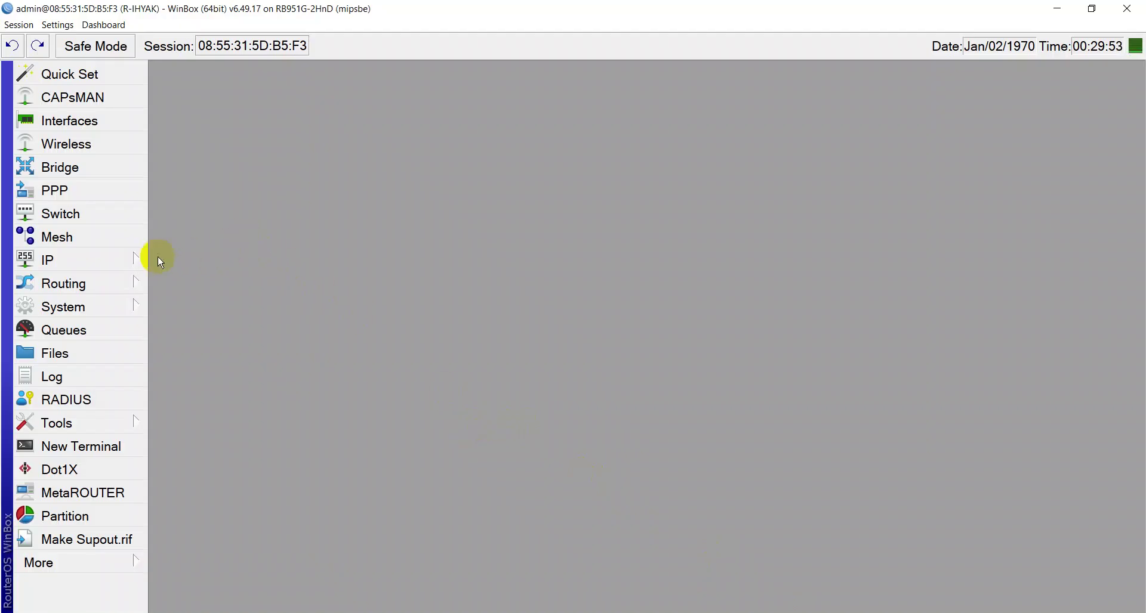
- Start a new NAT rule in the router's IP firewall and show its general settings
{"action": "left_click", "coordinate": [129, 266]}
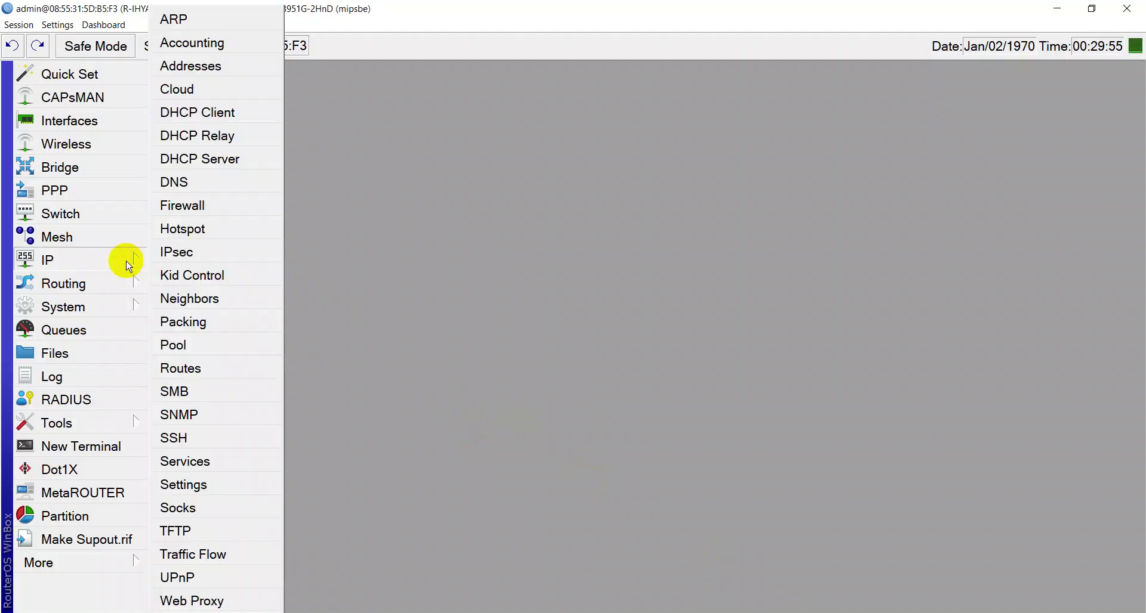
{"action": "left_click", "coordinate": [190, 210]}
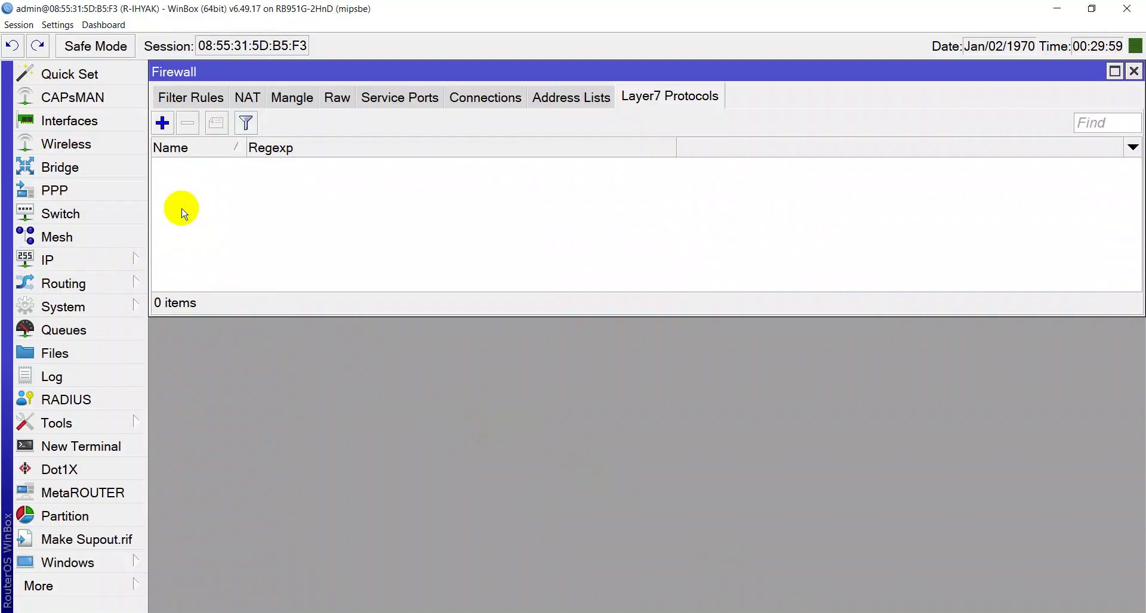
{"action": "left_click_drag", "start_coordinate": [256, 72], "coordinate": [278, 115]}
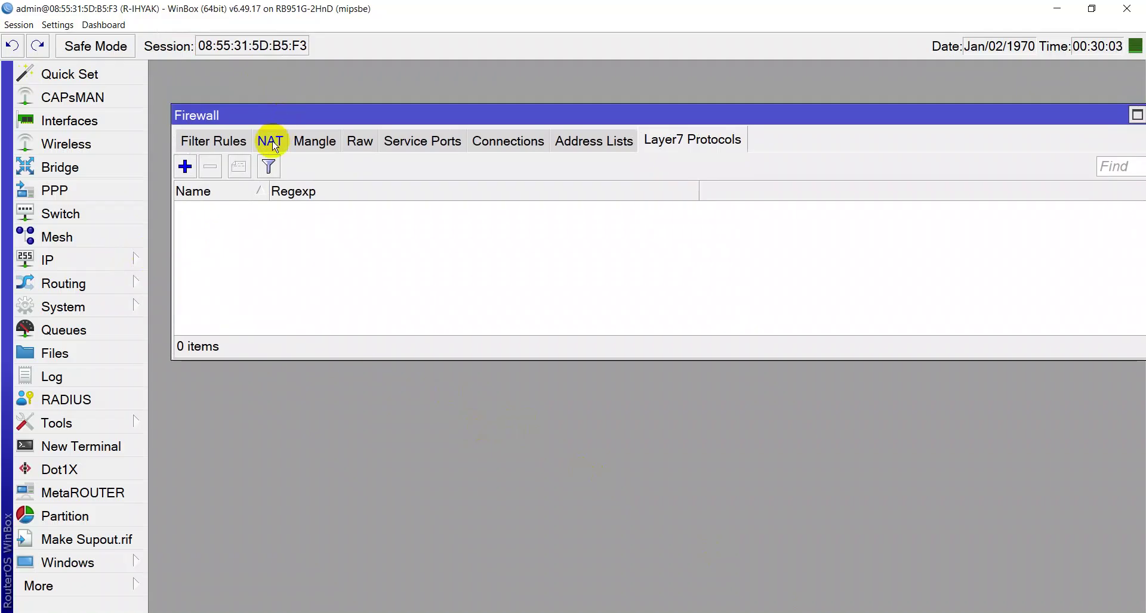
{"action": "left_click", "coordinate": [95, 262]}
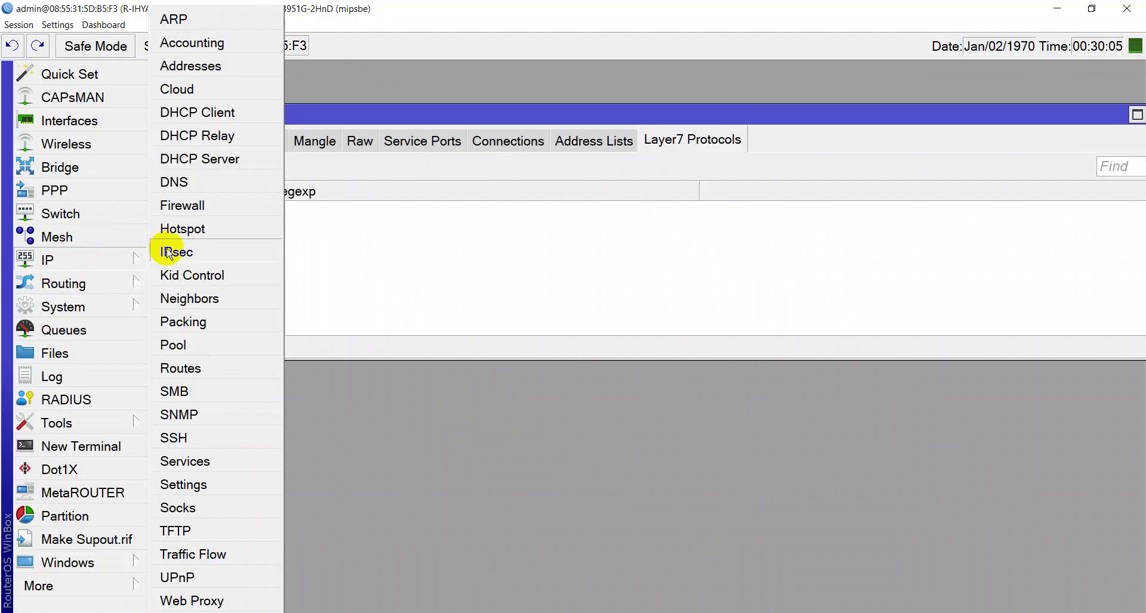
{"action": "left_click", "coordinate": [364, 218]}
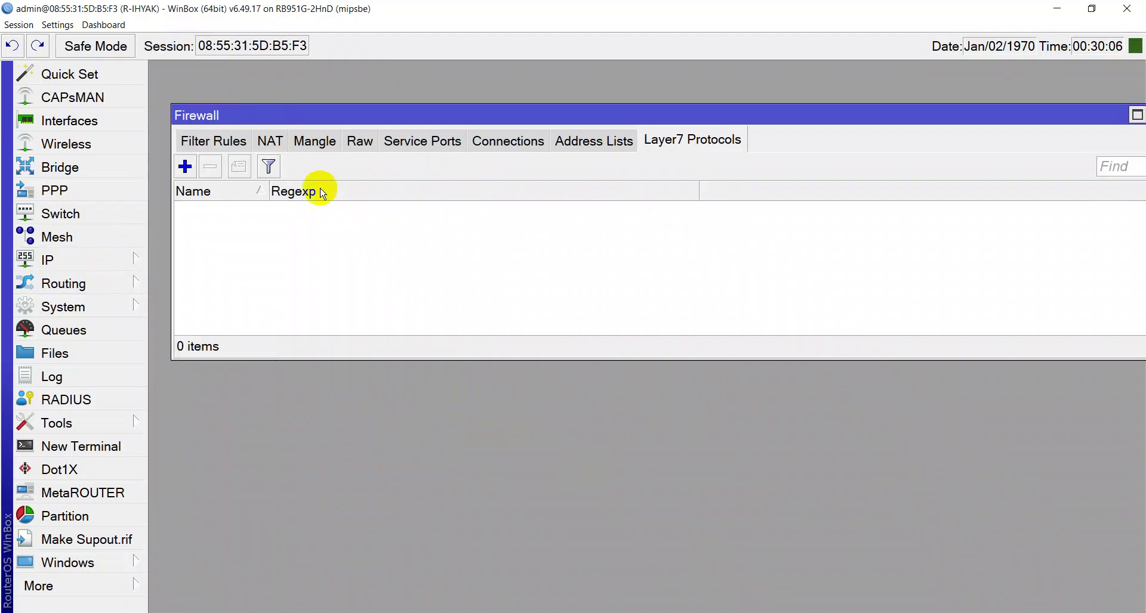
{"action": "left_click", "coordinate": [272, 150]}
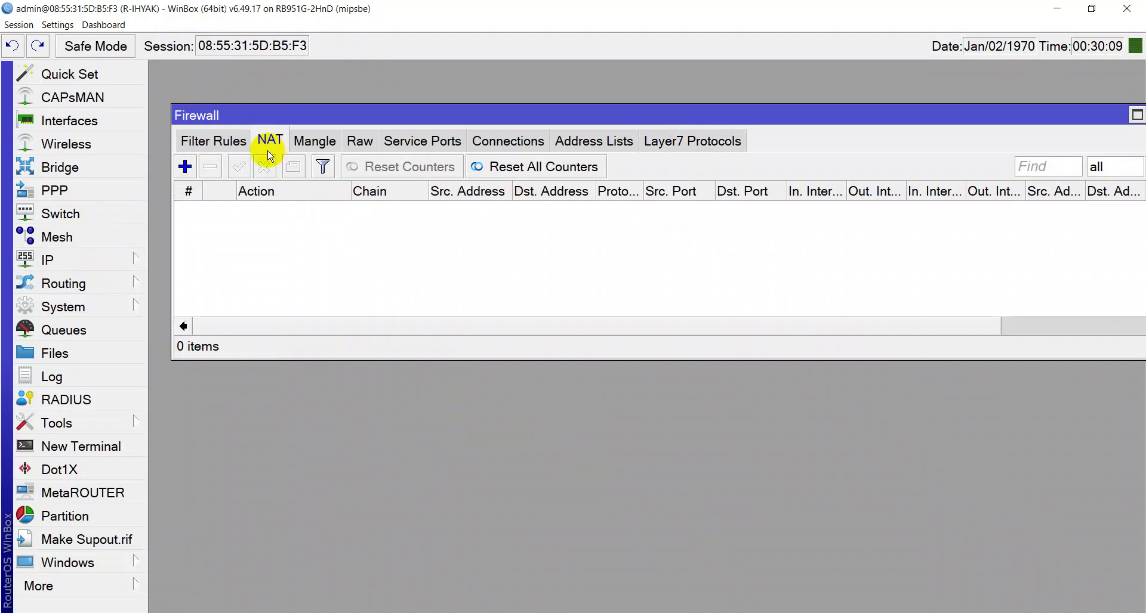
{"action": "left_click", "coordinate": [185, 166]}
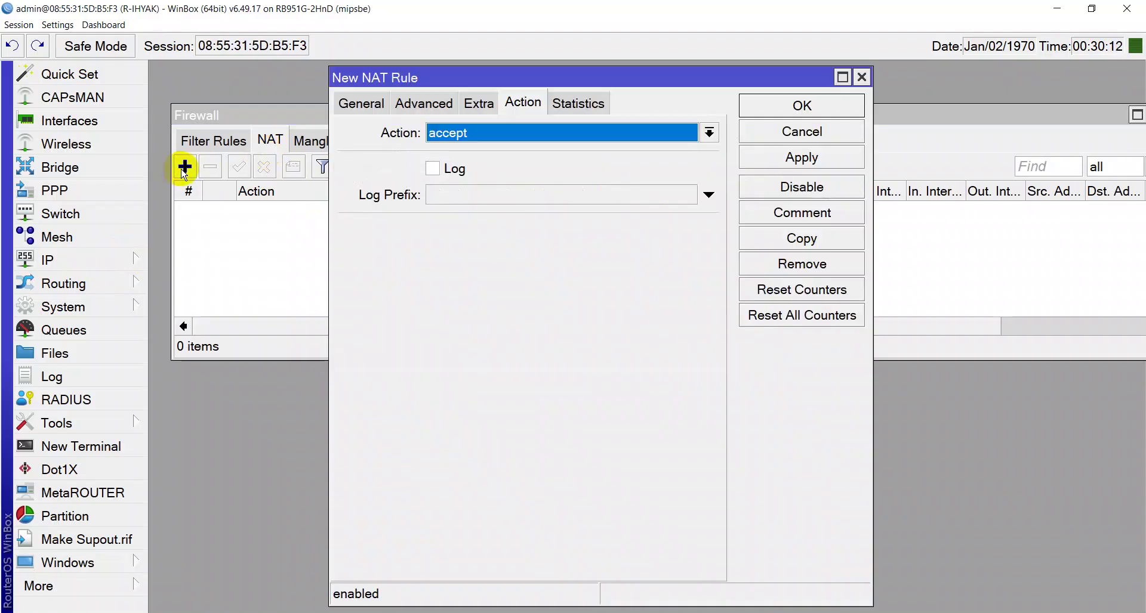
{"action": "left_click", "coordinate": [345, 111]}
{"action": "left_click_drag", "start_coordinate": [384, 79], "coordinate": [324, 119]}
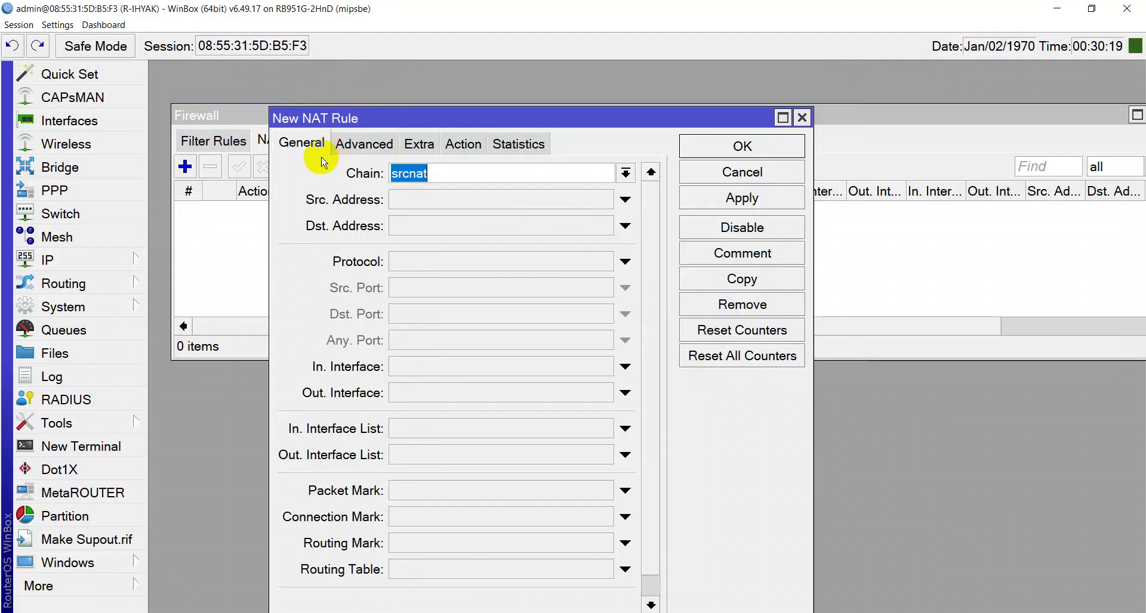
- Review the new NAT rule's action and advanced settings, keep the srcnat chain, and set its outgoing interface to ether1_INTERNET
{"action": "left_click", "coordinate": [463, 145]}
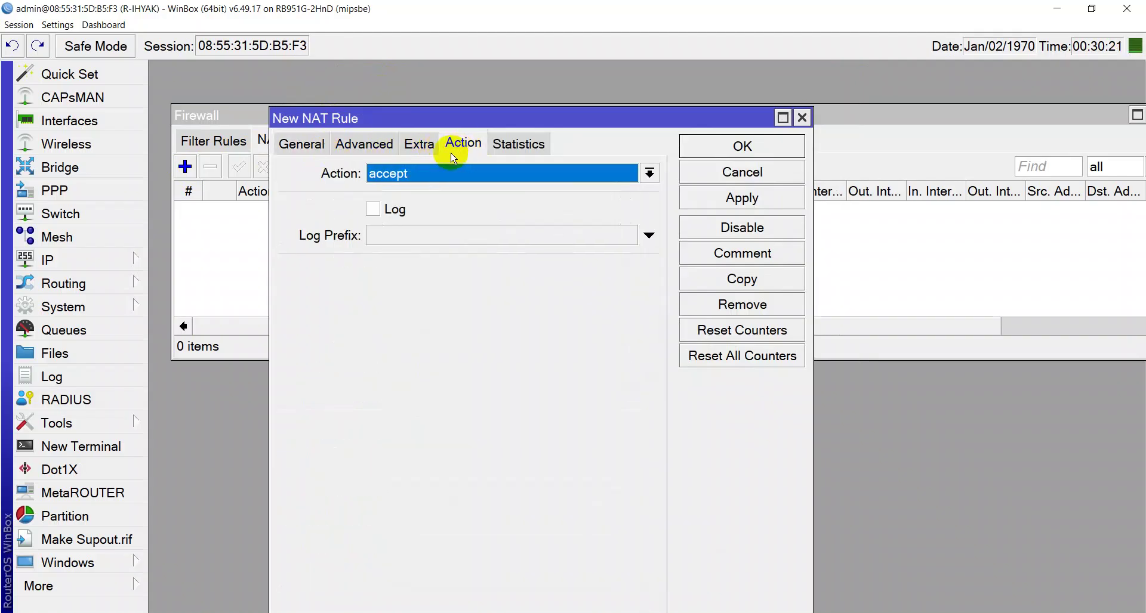
{"action": "left_click", "coordinate": [363, 144]}
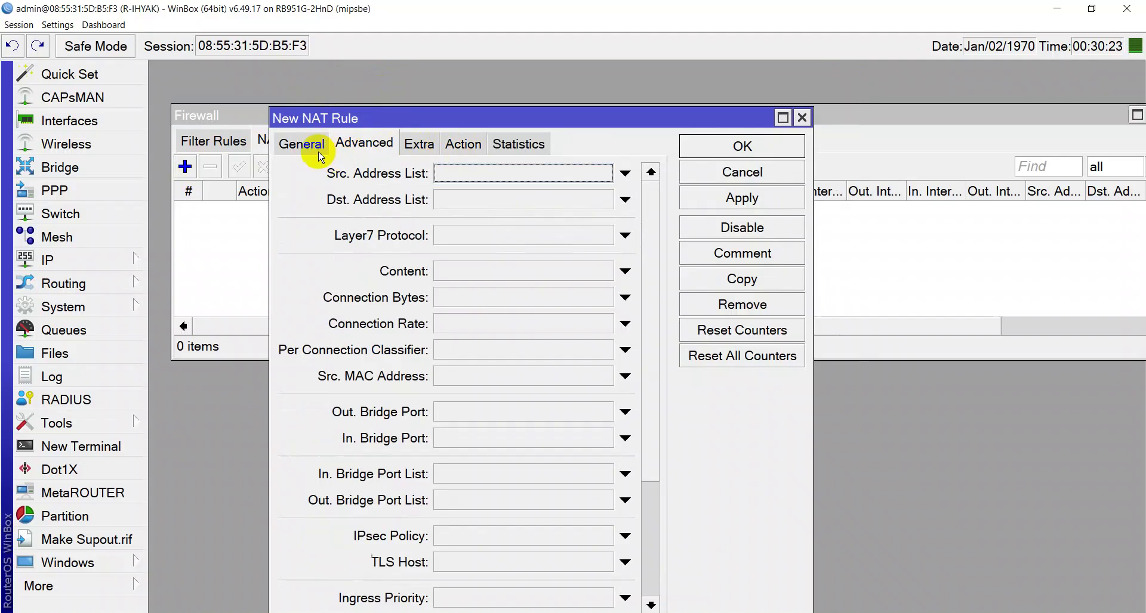
{"action": "left_click", "coordinate": [297, 155]}
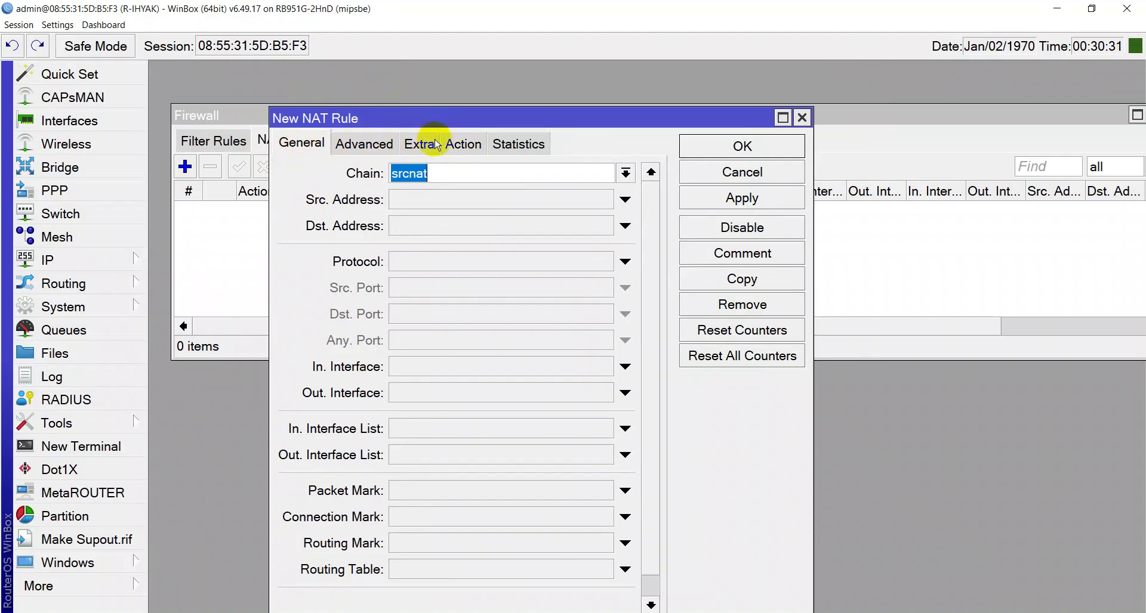
{"action": "left_click", "coordinate": [461, 144]}
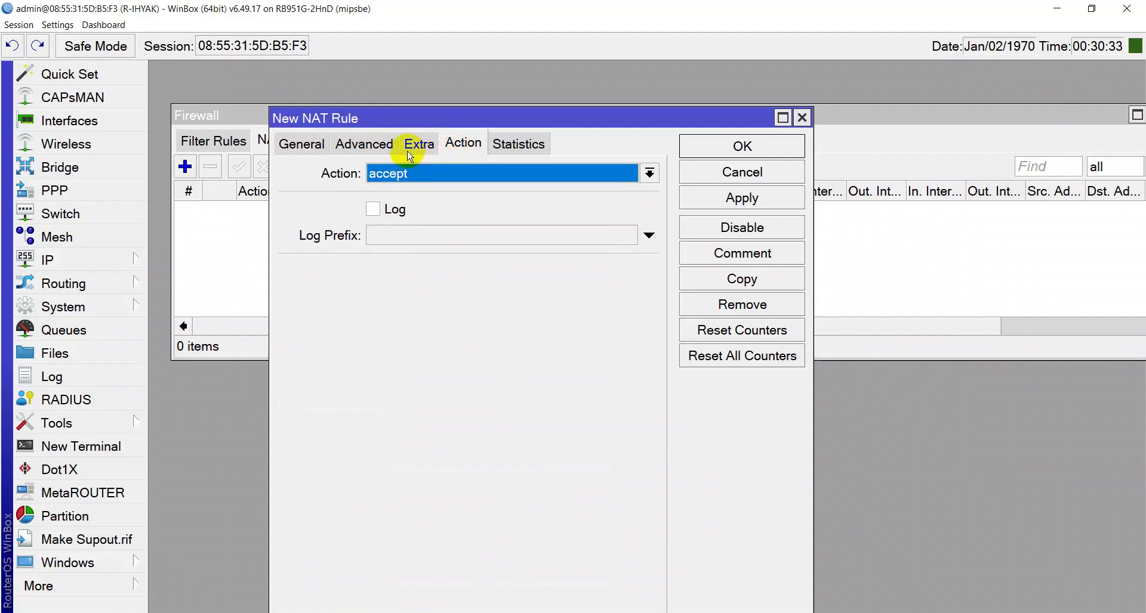
{"action": "left_click", "coordinate": [284, 150]}
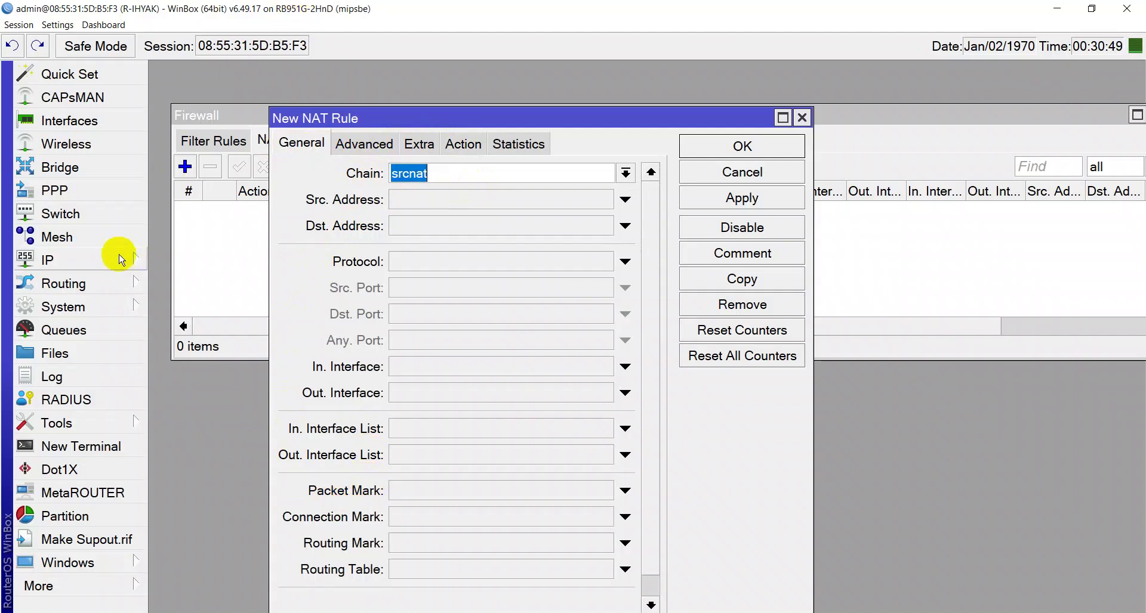
{"action": "left_click_drag", "start_coordinate": [403, 118], "coordinate": [422, 72]}
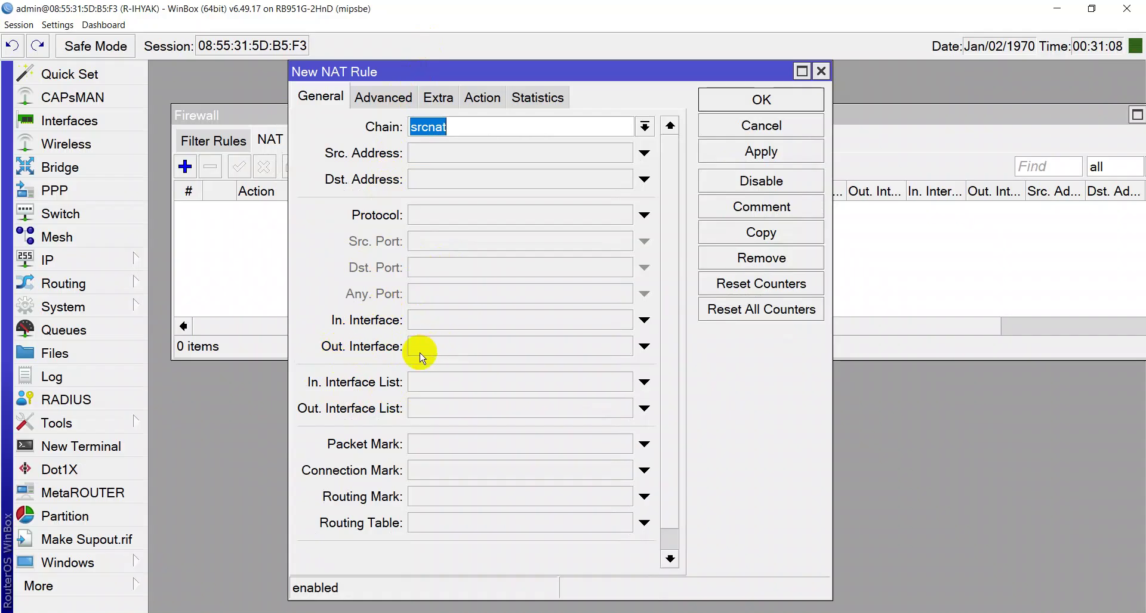
{"action": "left_click", "coordinate": [621, 352]}
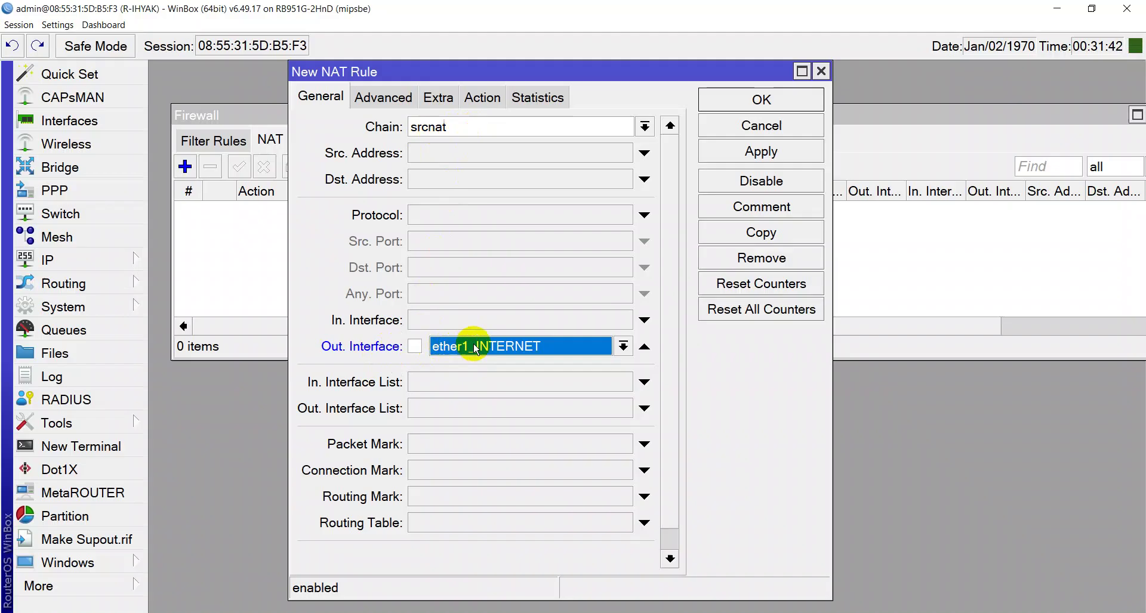
- Set the new NAT rule's action to masquerade and apply the rule
{"action": "left_click", "coordinate": [483, 97]}
{"action": "left_click", "coordinate": [471, 128]}
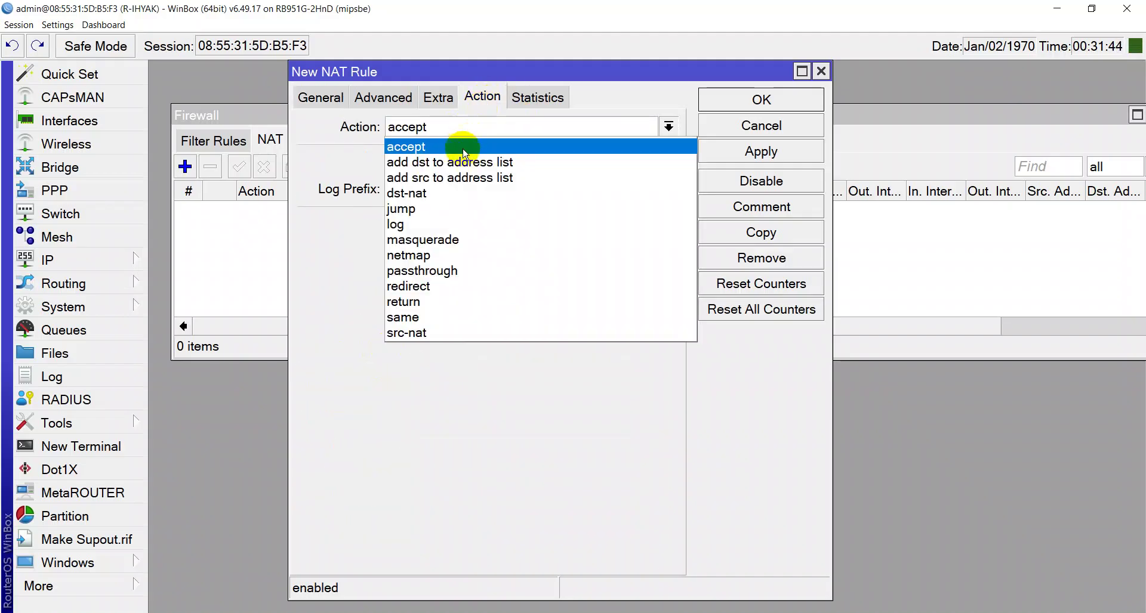
{"action": "left_click", "coordinate": [448, 240]}
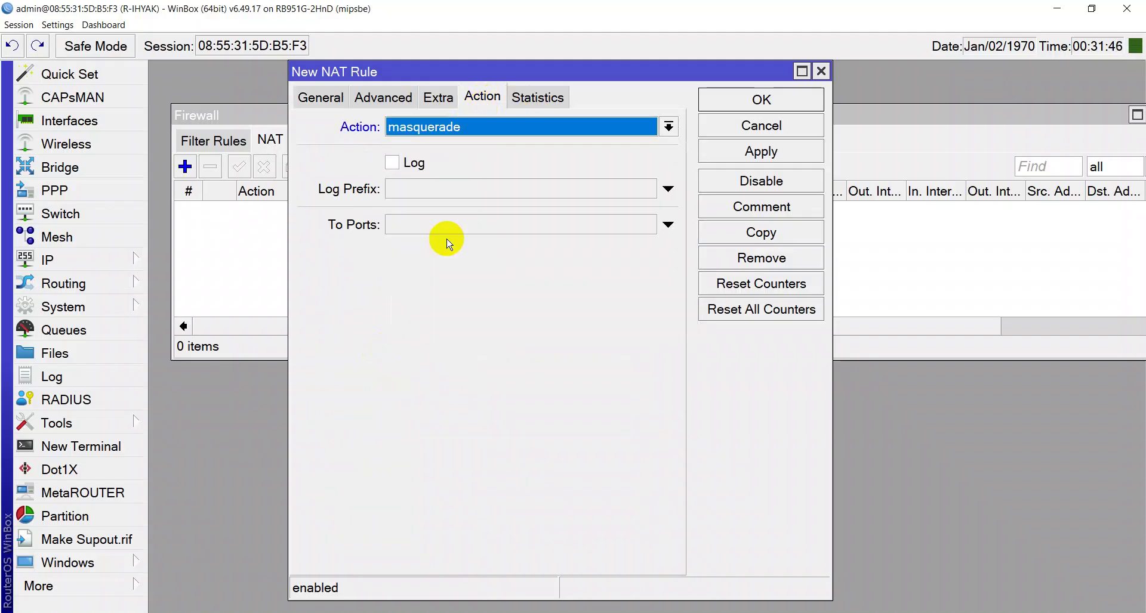
{"action": "left_click", "coordinate": [770, 151]}
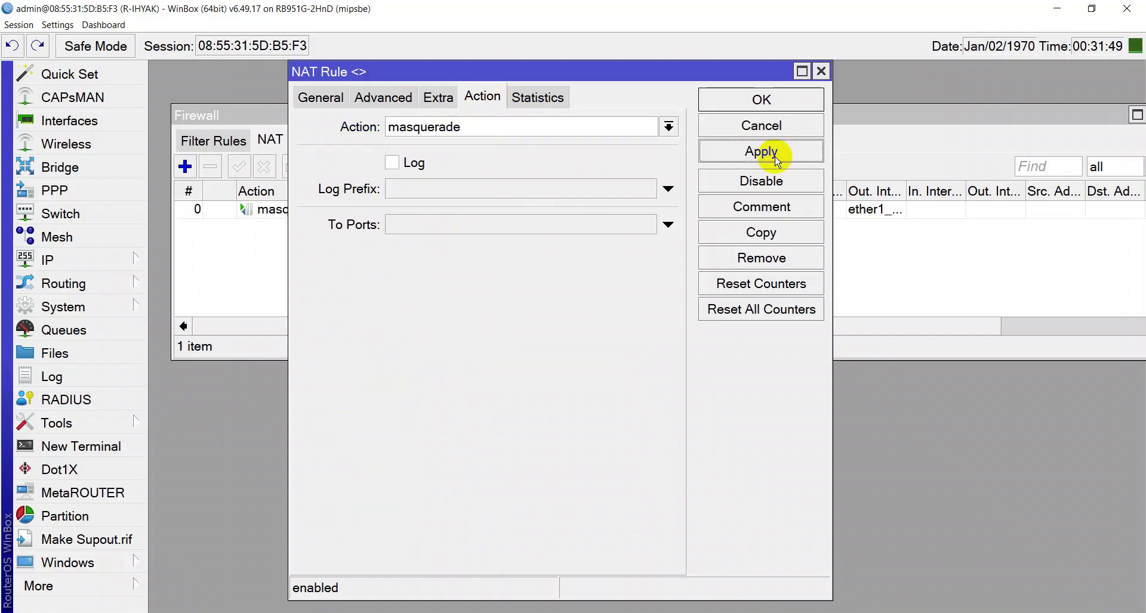
- Save the NAT rule with the comment INTERNET GATEWAY and check its byte and packet counters in the rule list
{"action": "left_click", "coordinate": [746, 209]}
{"action": "key", "text": "Caps_Lock"}
{"action": "type", "text": "INT"}
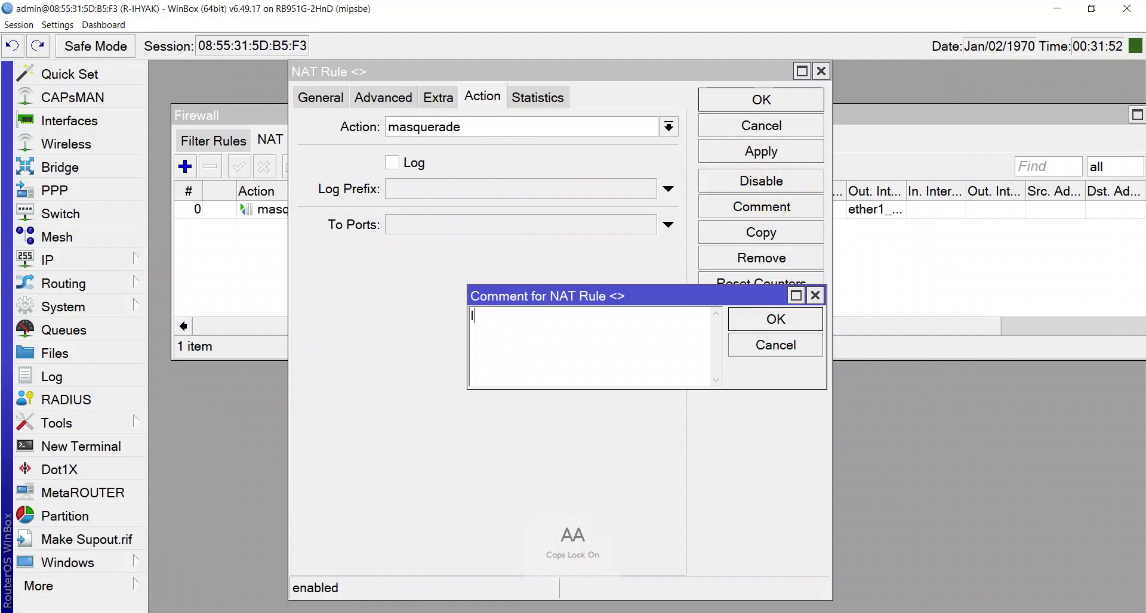
{"action": "type", "text": "ERNET GATEWAY"}
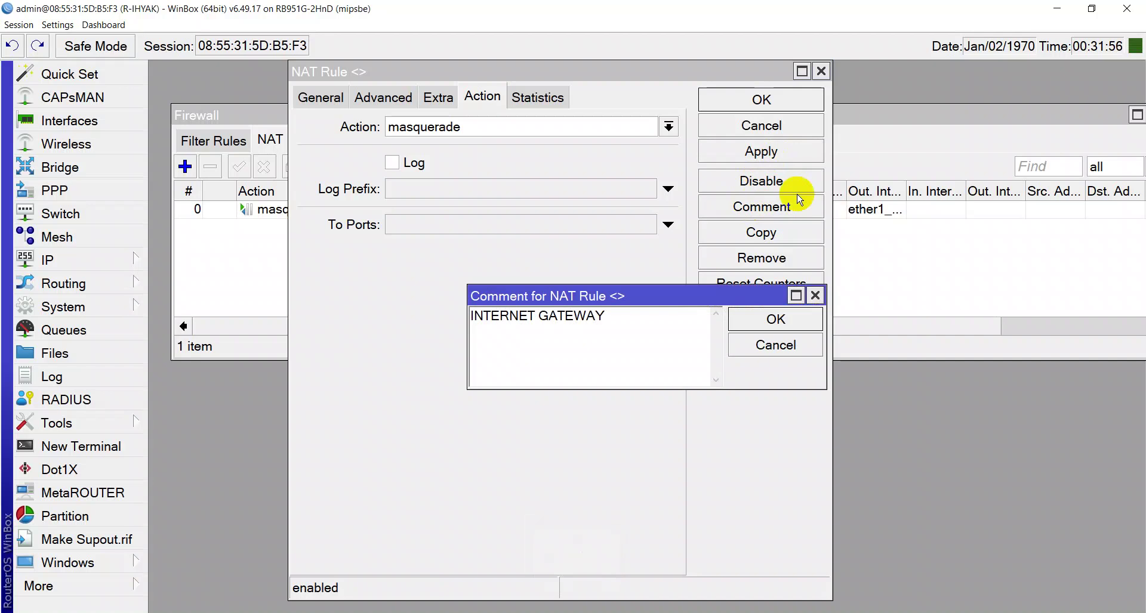
{"action": "left_click", "coordinate": [807, 324]}
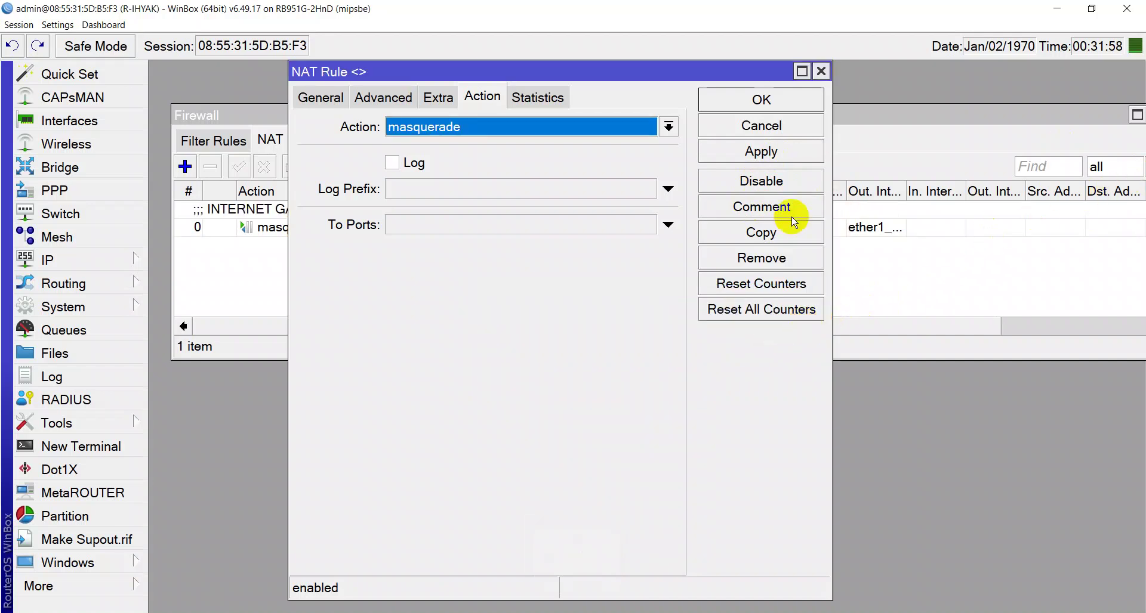
{"action": "left_click", "coordinate": [769, 153]}
{"action": "left_click", "coordinate": [768, 100]}
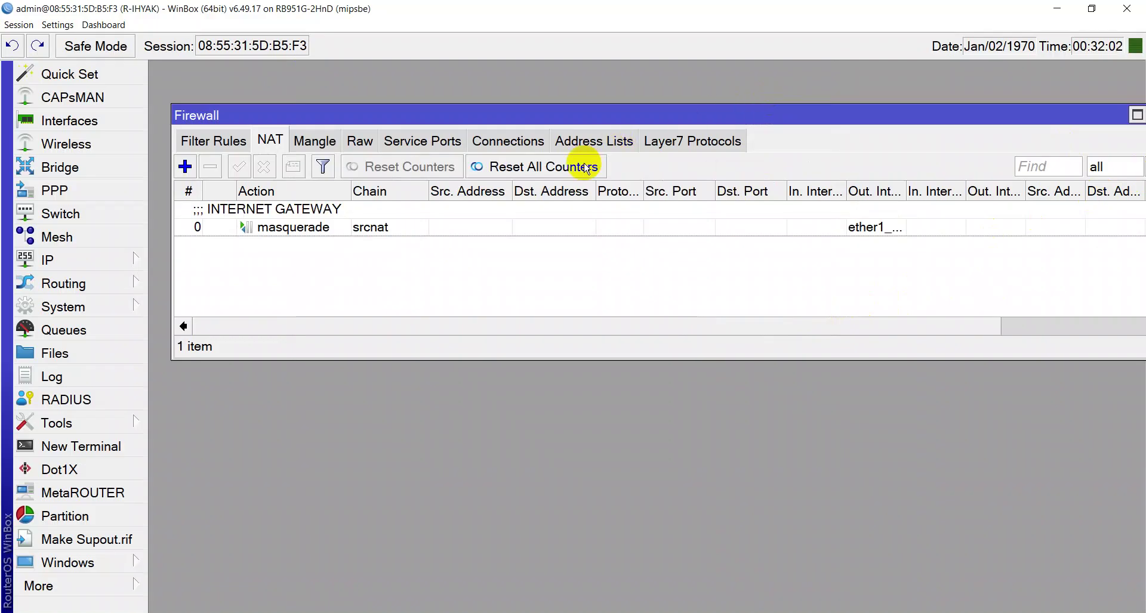
{"action": "left_click_drag", "start_coordinate": [577, 323], "coordinate": [767, 310]}
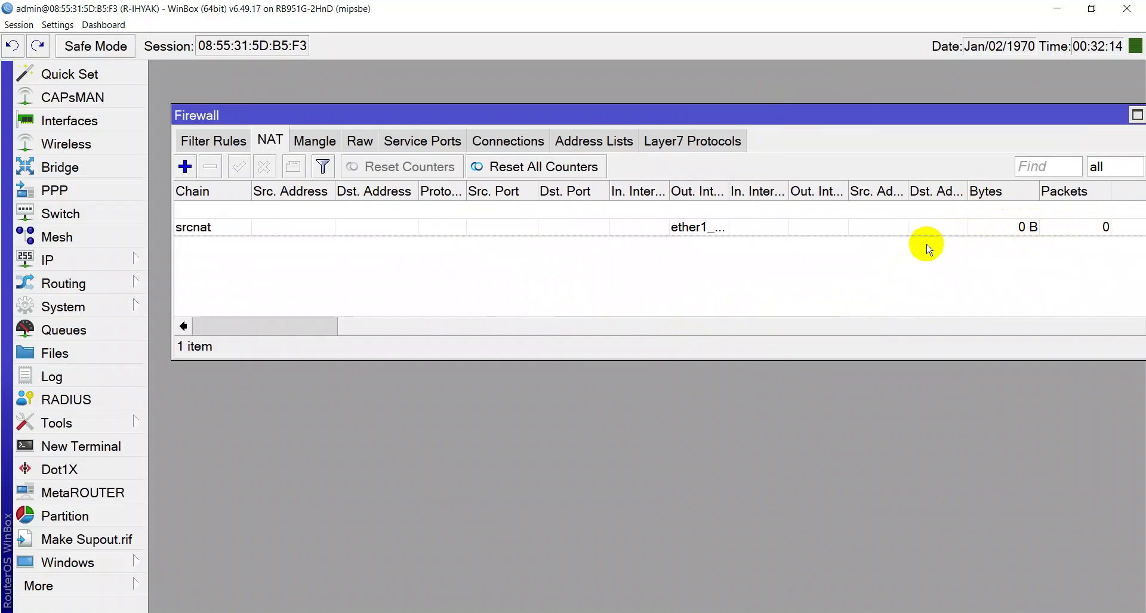
- Switch to the Command Prompt, stop the running ping to 8.8.4.4 and clear the screen with cls
{"action": "key", "text": "alt+Tab"}
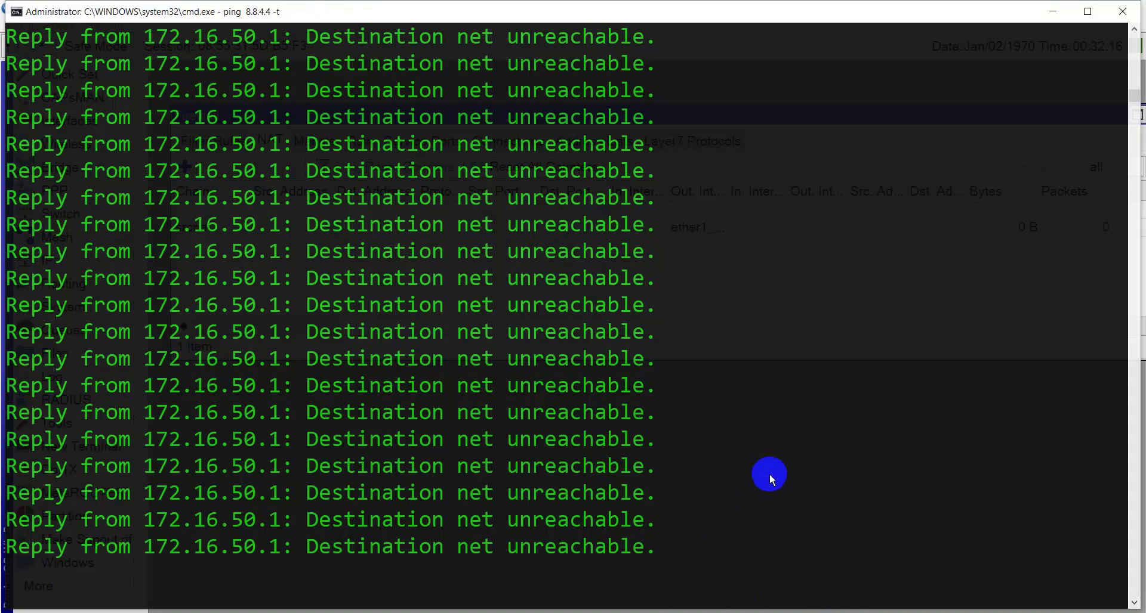
{"action": "key", "text": "ctrl+c"}
{"action": "key", "text": "Tab"}
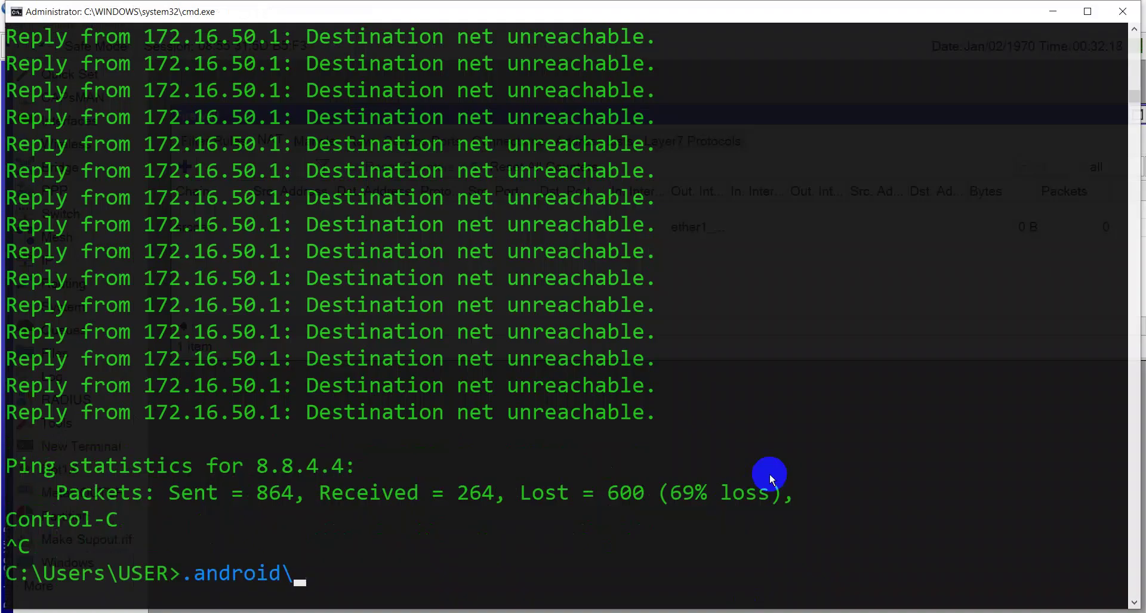
{"action": "key", "text": "Escape"}
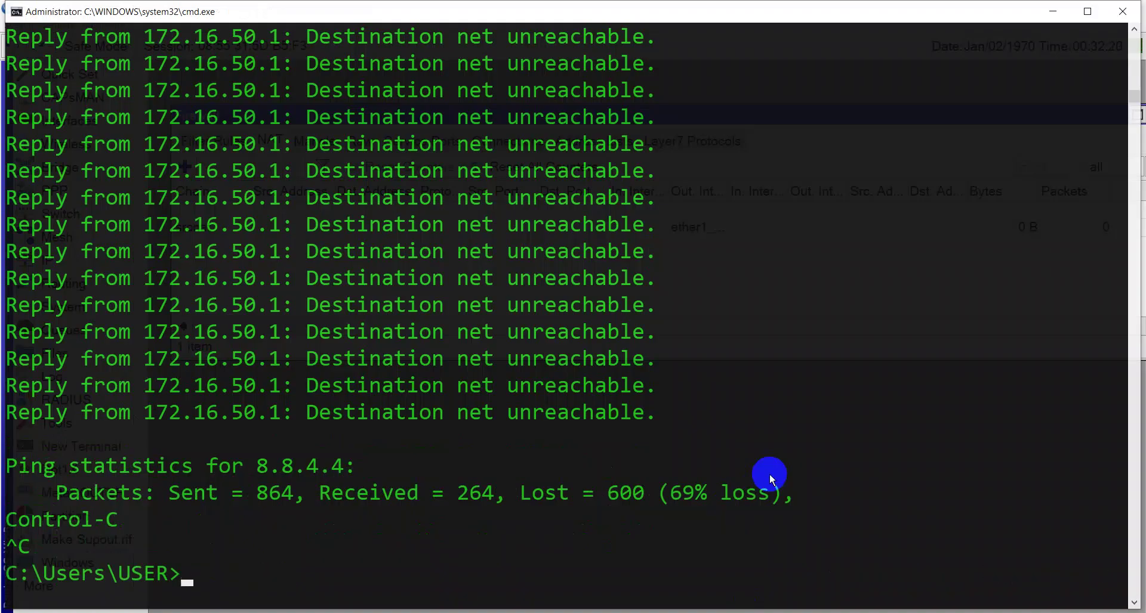
{"action": "type", "text": "CLEAR"}
{"action": "key", "text": "Return"}
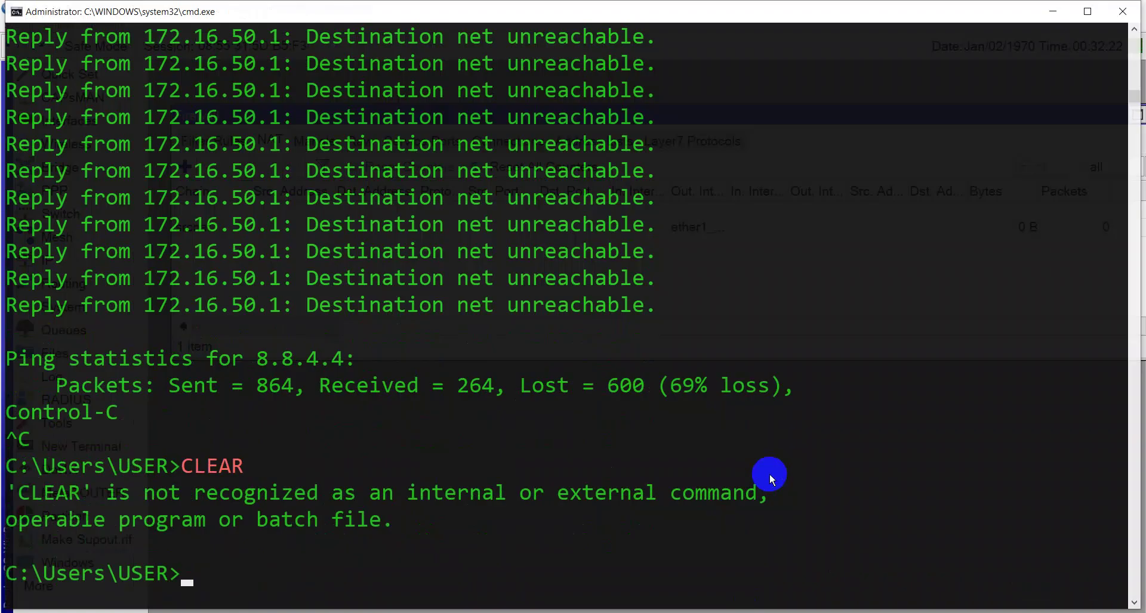
{"action": "key", "text": "Caps_Lock"}
{"action": "type", "text": "cls"}
{"action": "key", "text": "Return"}
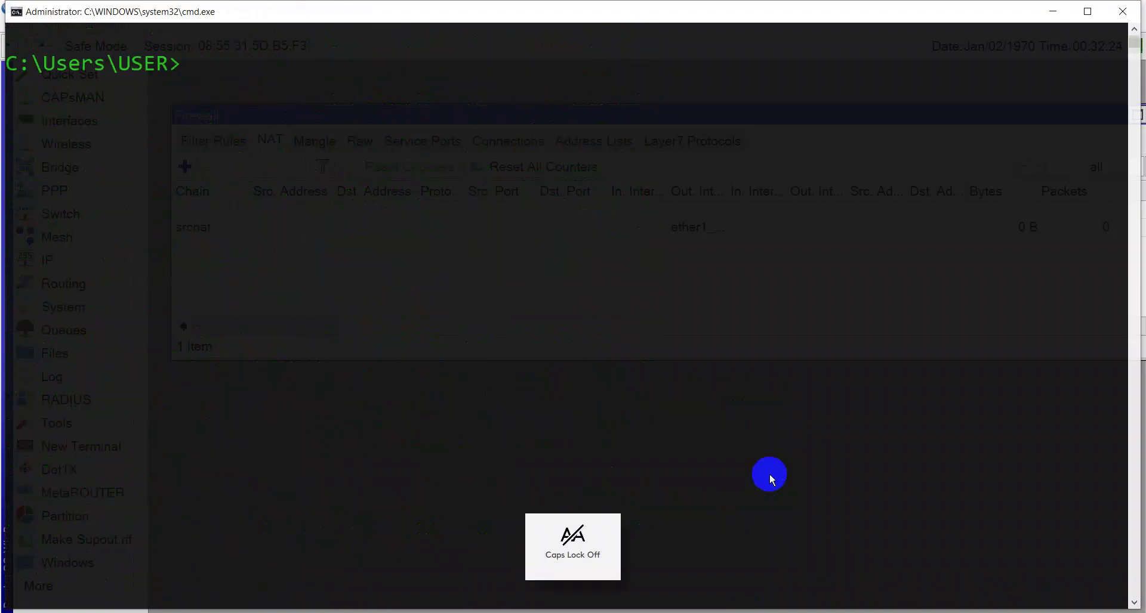
- Run ipconfig to check the Ethernet adapter's IPv4 address, subnet mask and default gateway
{"action": "type", "text": "co"}
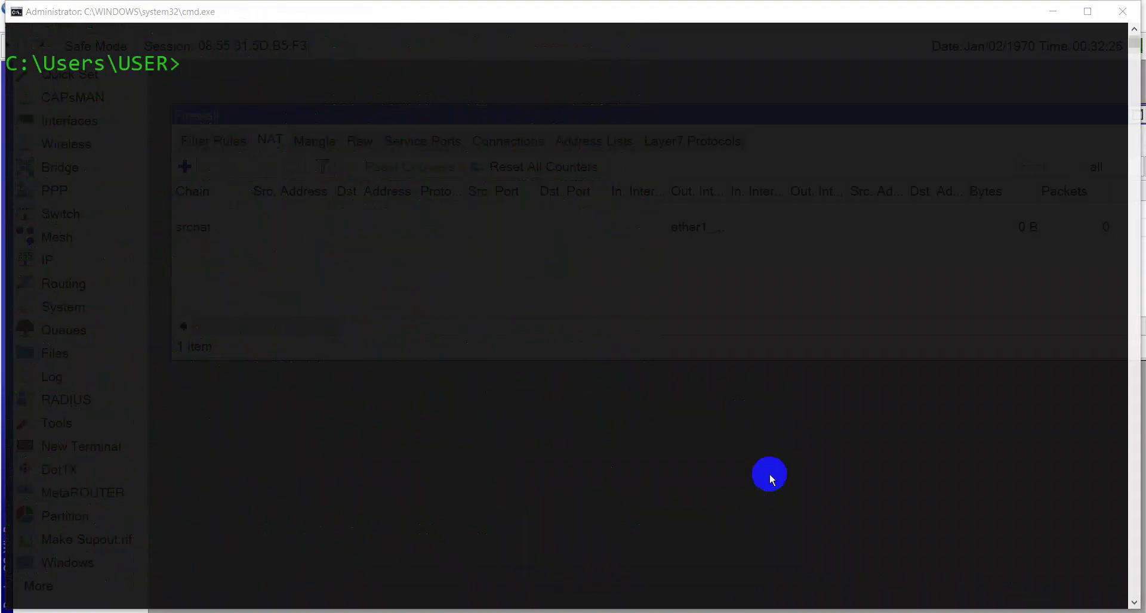
{"action": "key", "text": "BackSpace"}
{"action": "key", "text": "BackSpace"}
{"action": "type", "text": "ipconfig"}
{"action": "key", "text": "Return"}
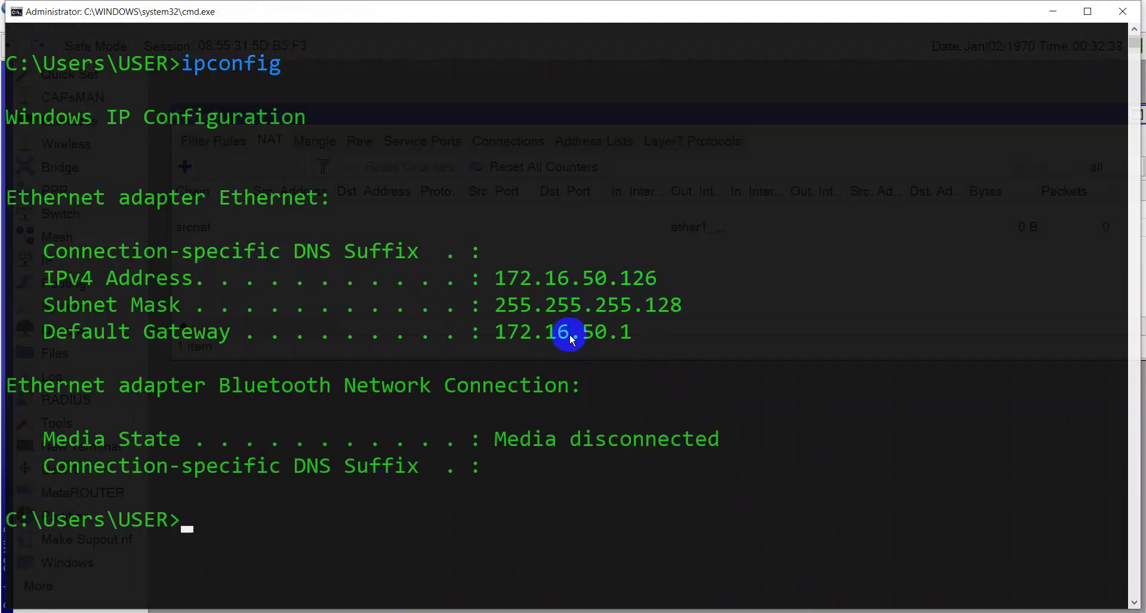
- Clear the Command Prompt screen and ping the default gateway 172.16.50.1
{"action": "type", "text": "cls"}
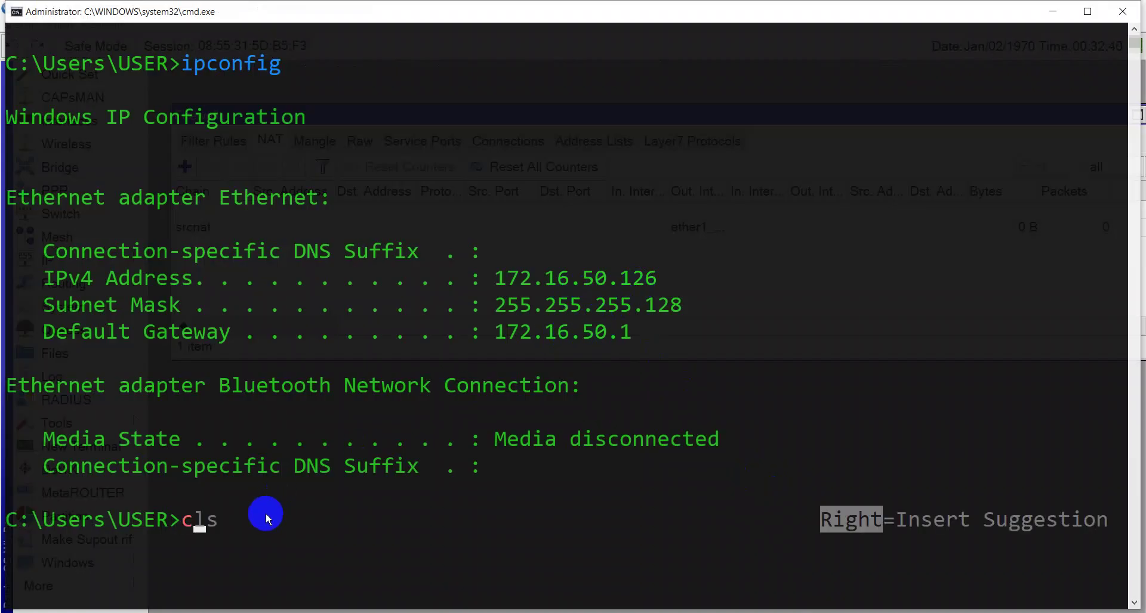
{"action": "key", "text": "Return"}
{"action": "type", "text": "ping "}
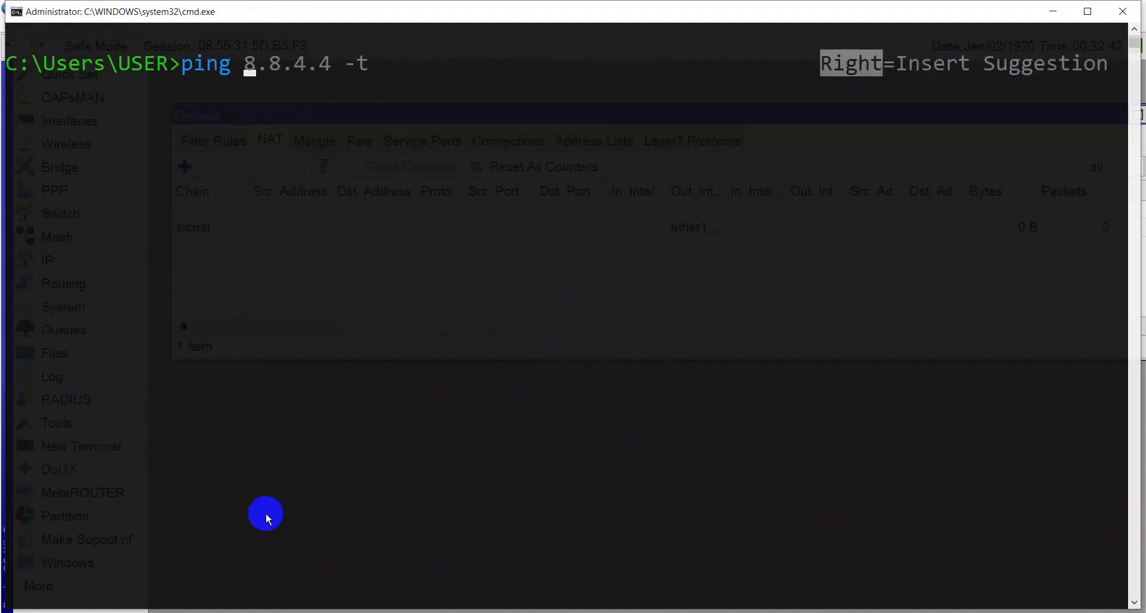
{"action": "type", "text": "172."}
{"action": "type", "text": "16.50.1"}
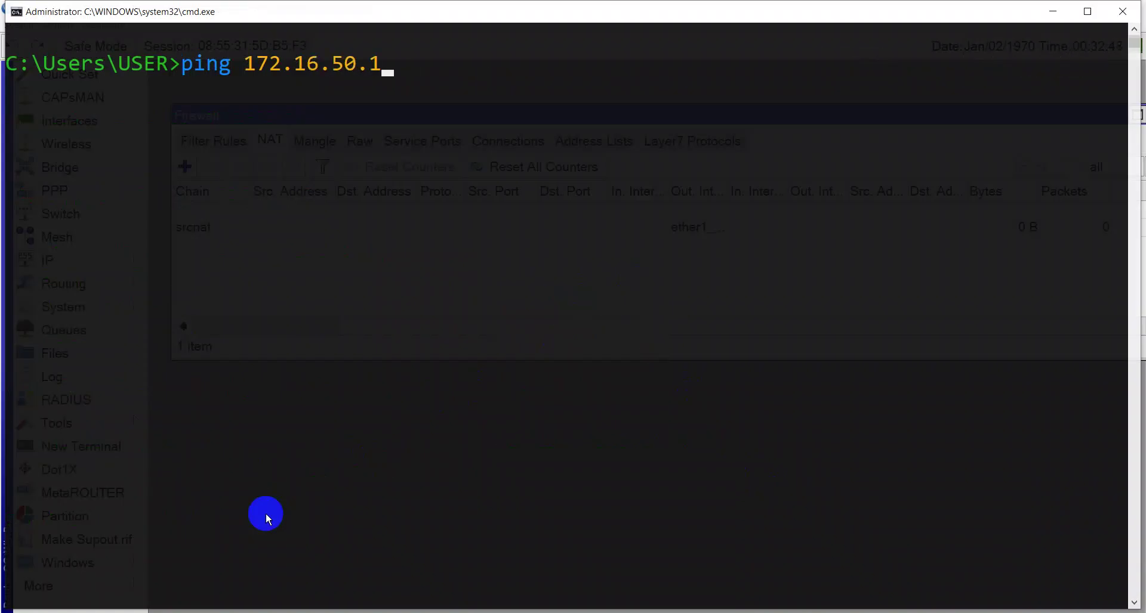
{"action": "key", "text": "Return"}
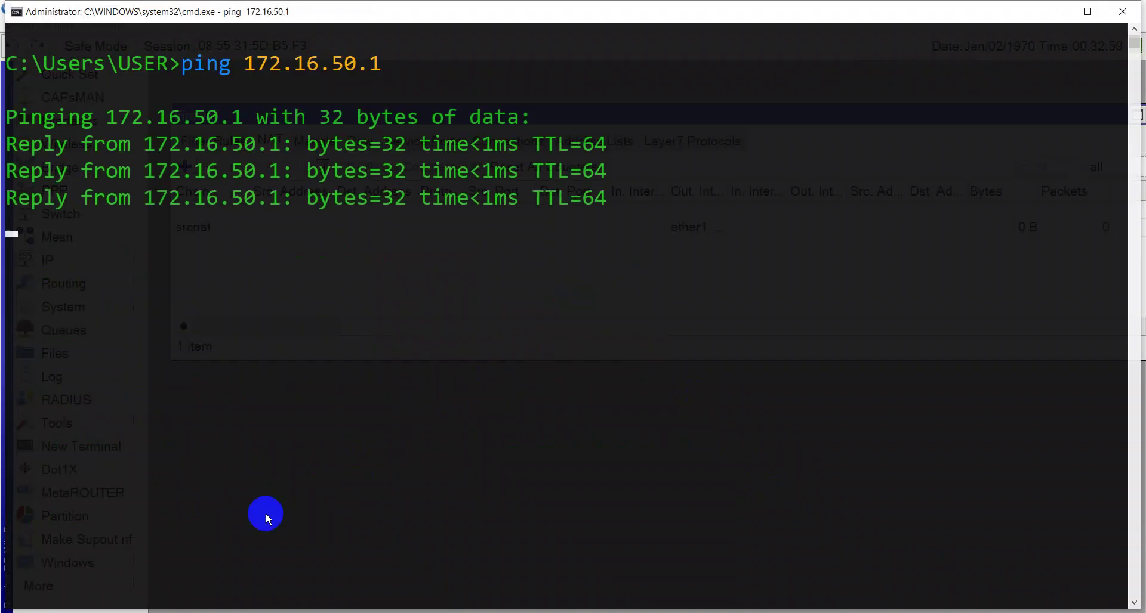
- Clear the Command Prompt screen and ping mikrotik.com to test internet access and name resolution
{"action": "type", "text": "cls"}
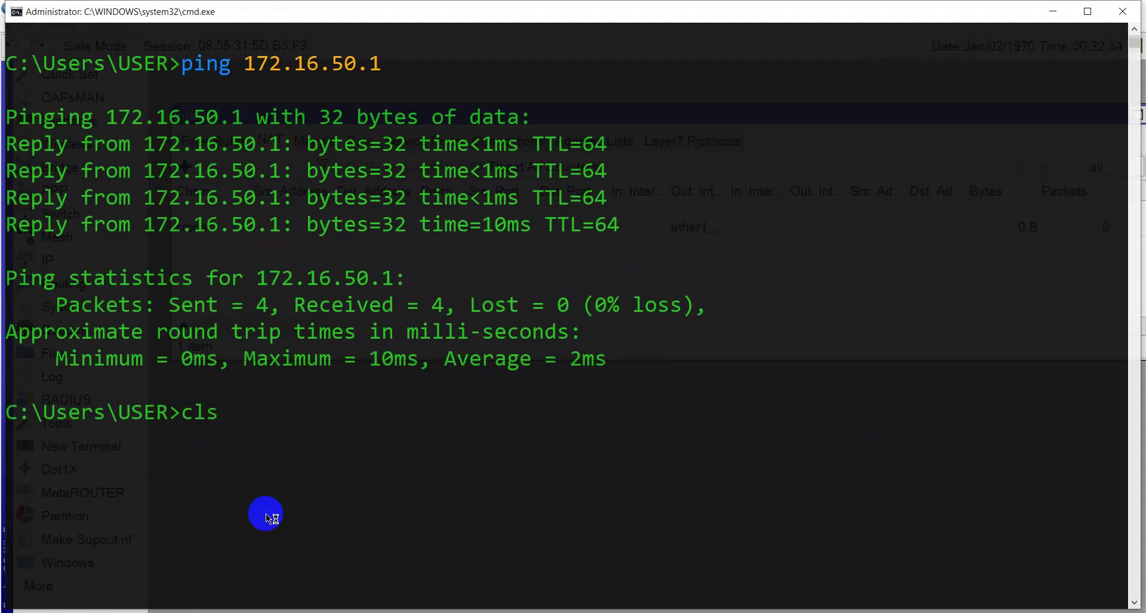
{"action": "key", "text": "Return"}
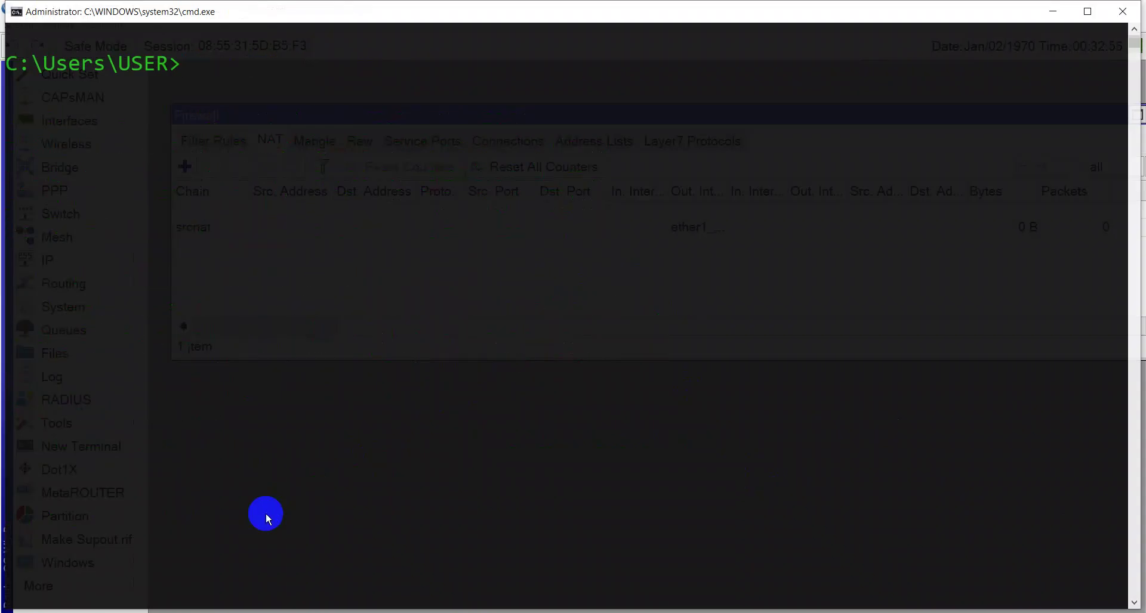
{"action": "type", "text": "p"}
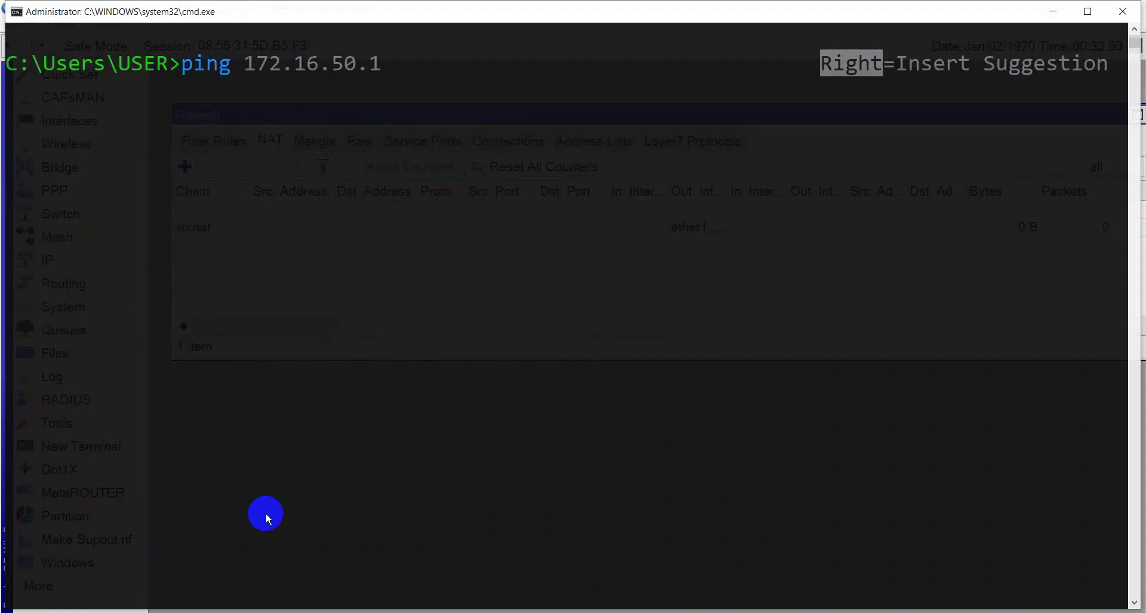
{"action": "type", "text": "ing mikrotik.com"}
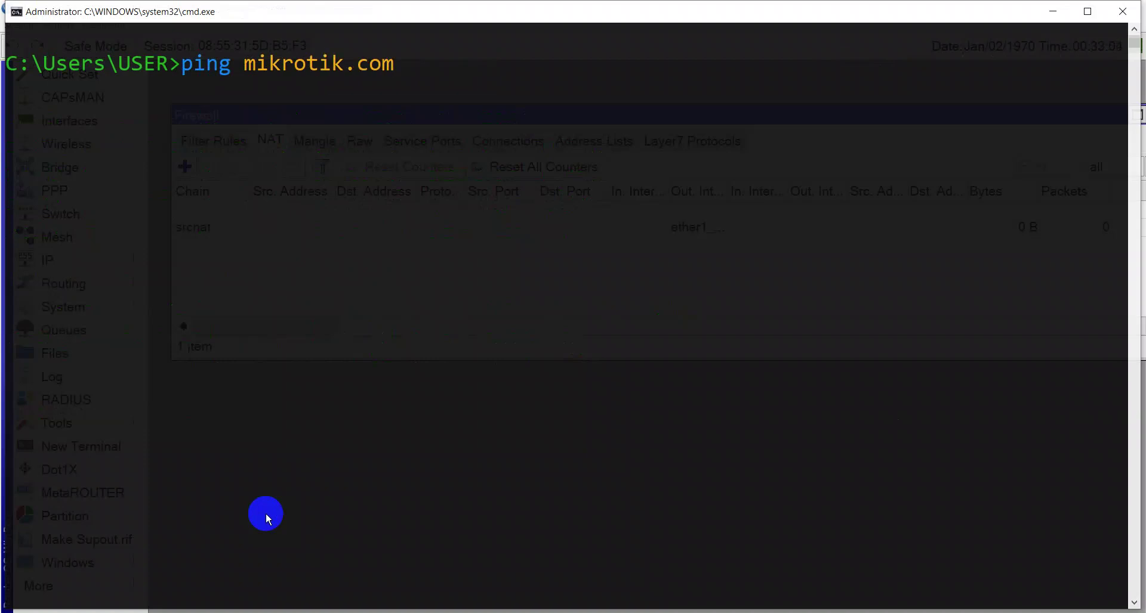
{"action": "key", "text": "Return"}
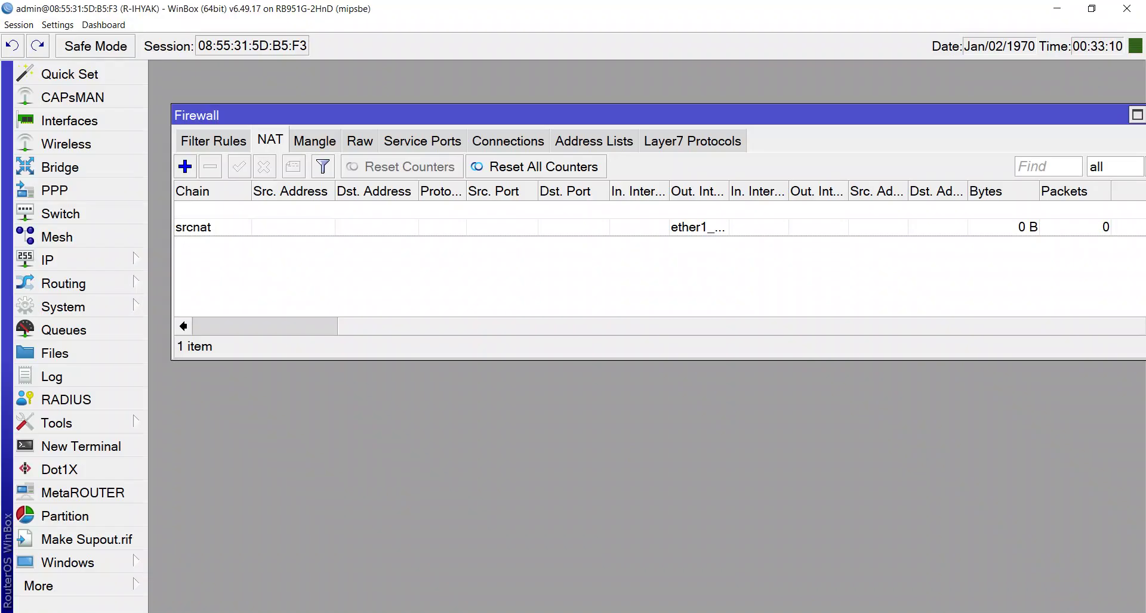
- Back in WinBox, reopen the masquerade NAT rule and review its action, chain and outgoing interface
{"action": "left_click_drag", "start_coordinate": [343, 337], "coordinate": [215, 326]}
{"action": "double_click", "coordinate": [274, 227]}
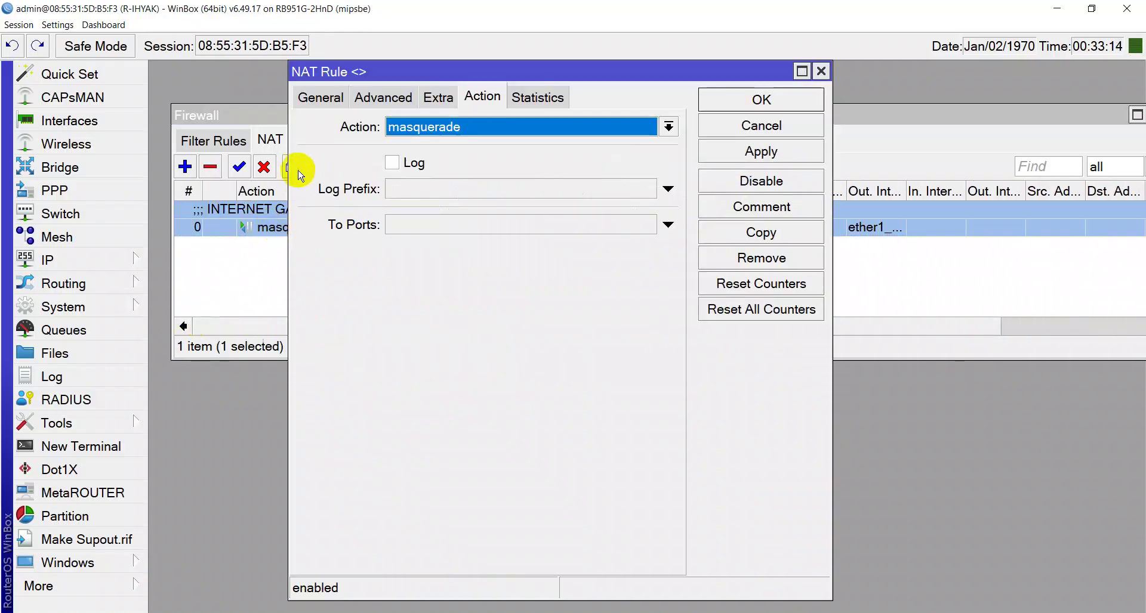
{"action": "left_click", "coordinate": [298, 96]}
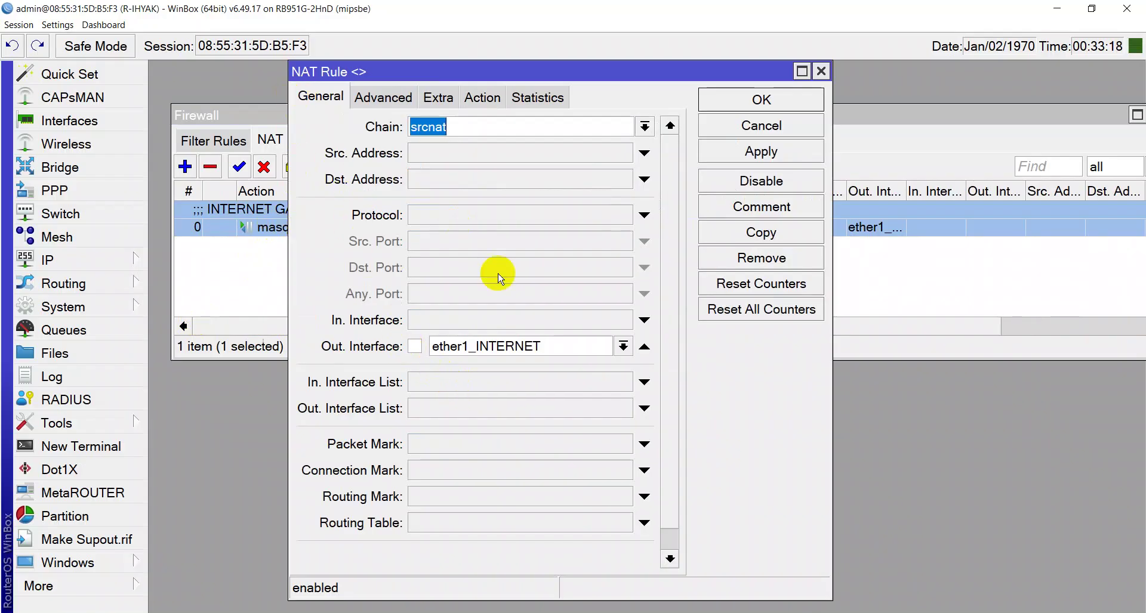
{"action": "left_click", "coordinate": [702, 103]}
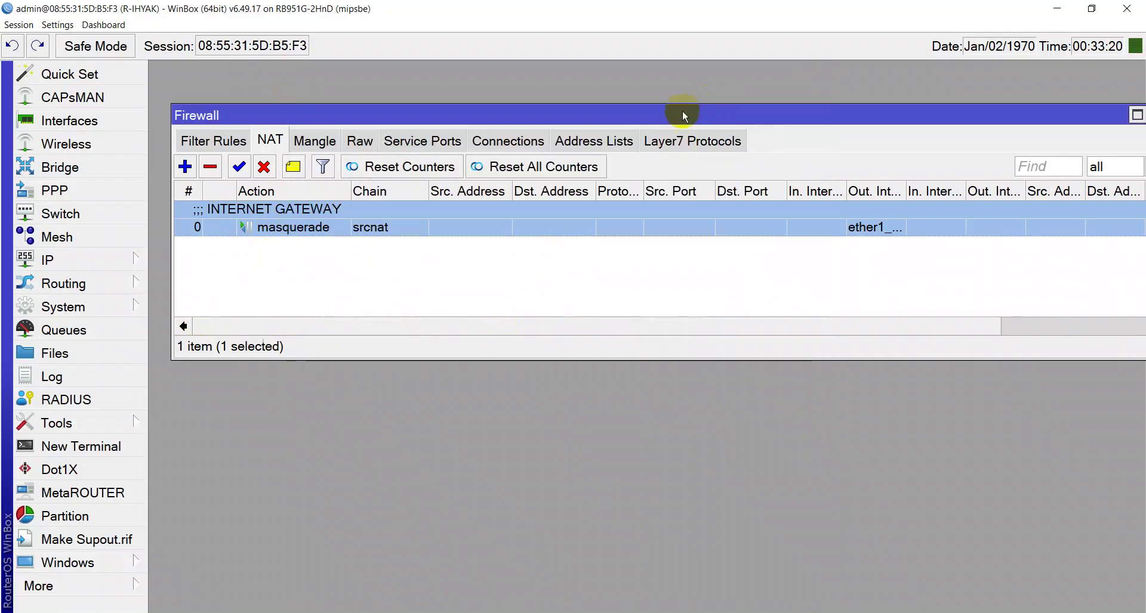
- Release the DHCP client lease on ether1_INTERNET, and close the DHCP Client and Firewall windows
{"action": "left_click", "coordinate": [84, 258]}
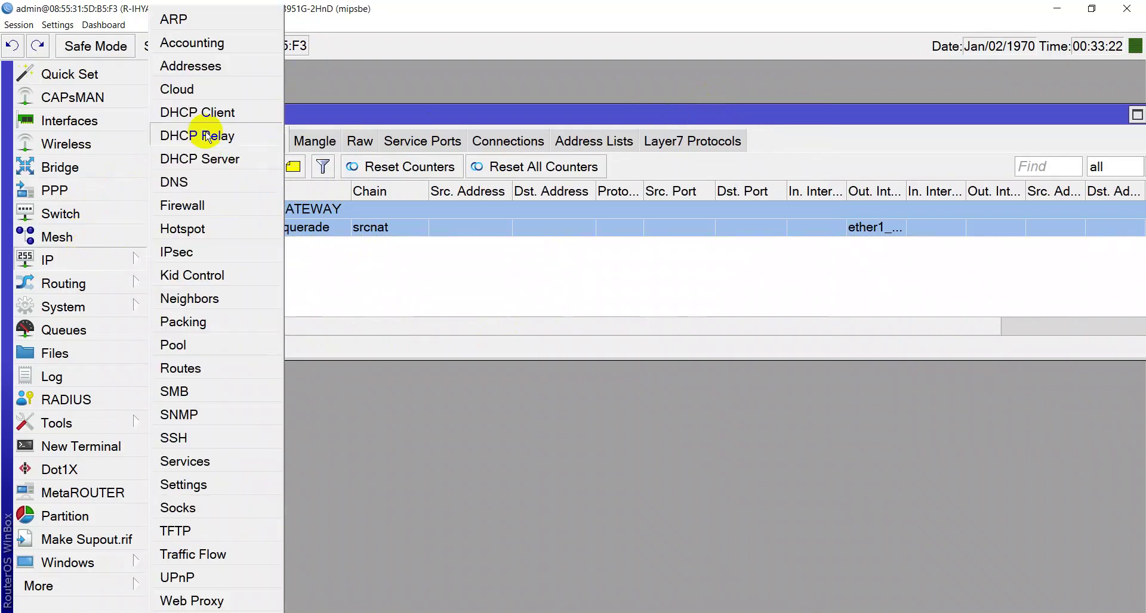
{"action": "left_click", "coordinate": [209, 112]}
{"action": "left_click", "coordinate": [460, 286]}
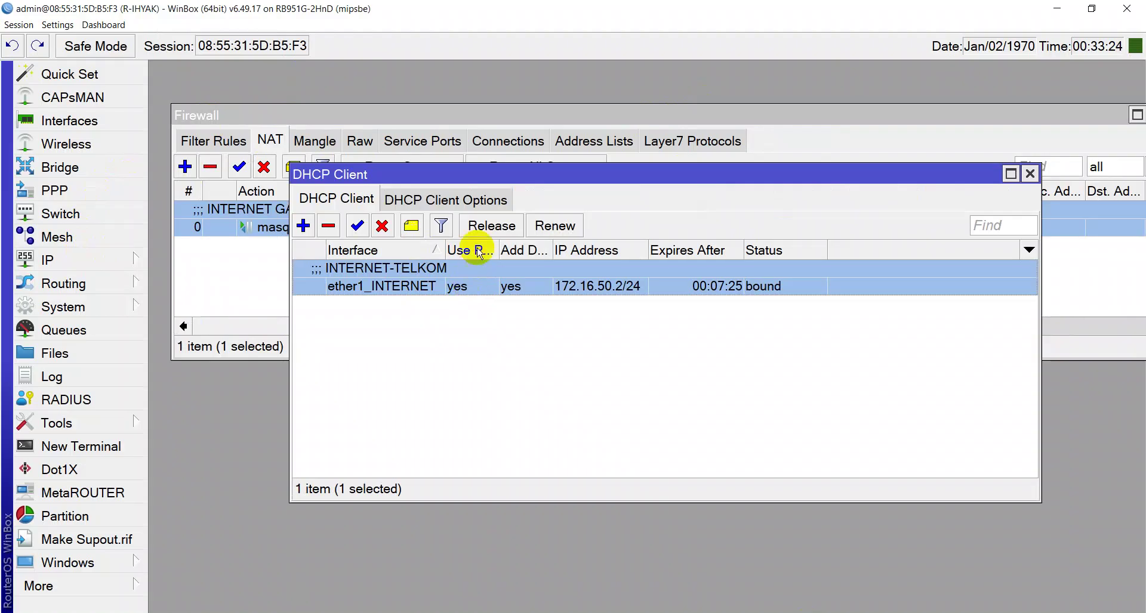
{"action": "left_click", "coordinate": [464, 227]}
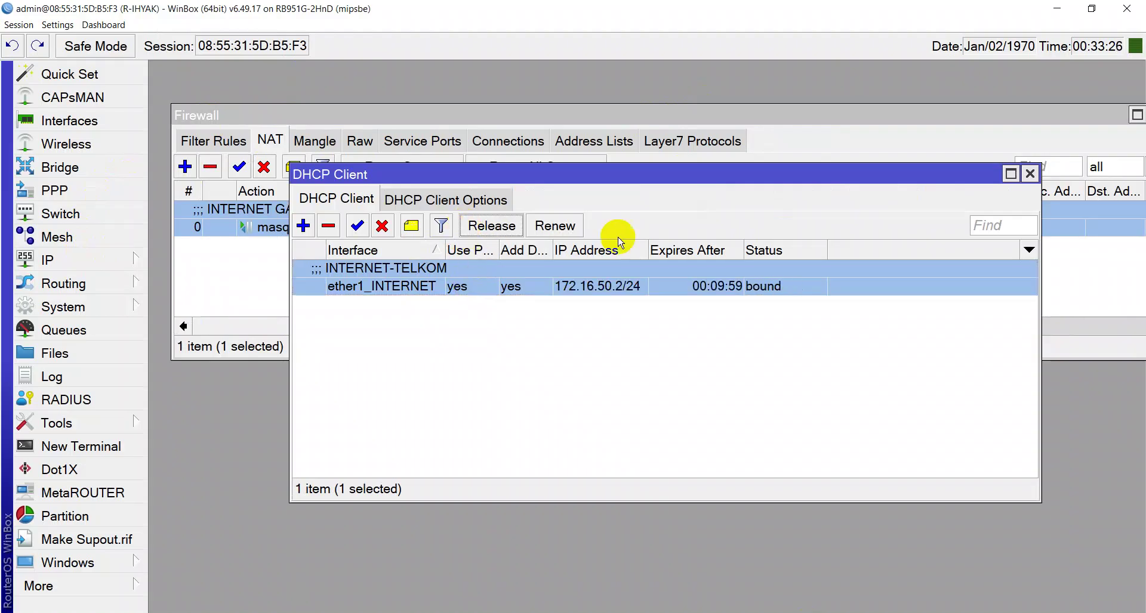
{"action": "left_click", "coordinate": [1029, 173]}
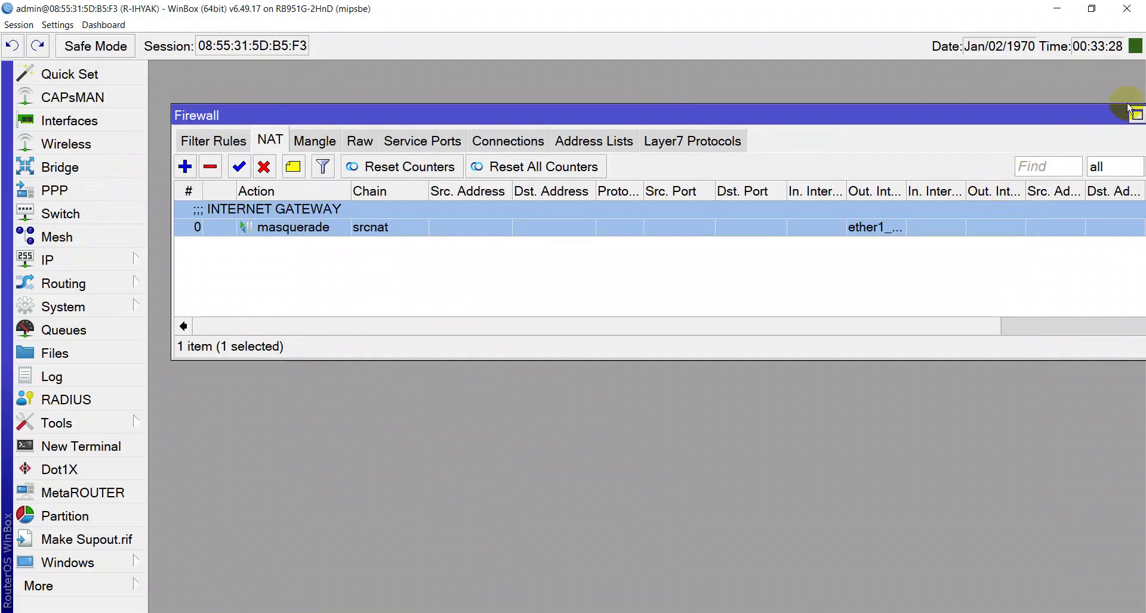
{"action": "left_click_drag", "start_coordinate": [1134, 113], "coordinate": [1056, 132]}
{"action": "left_click", "coordinate": [1081, 125]}
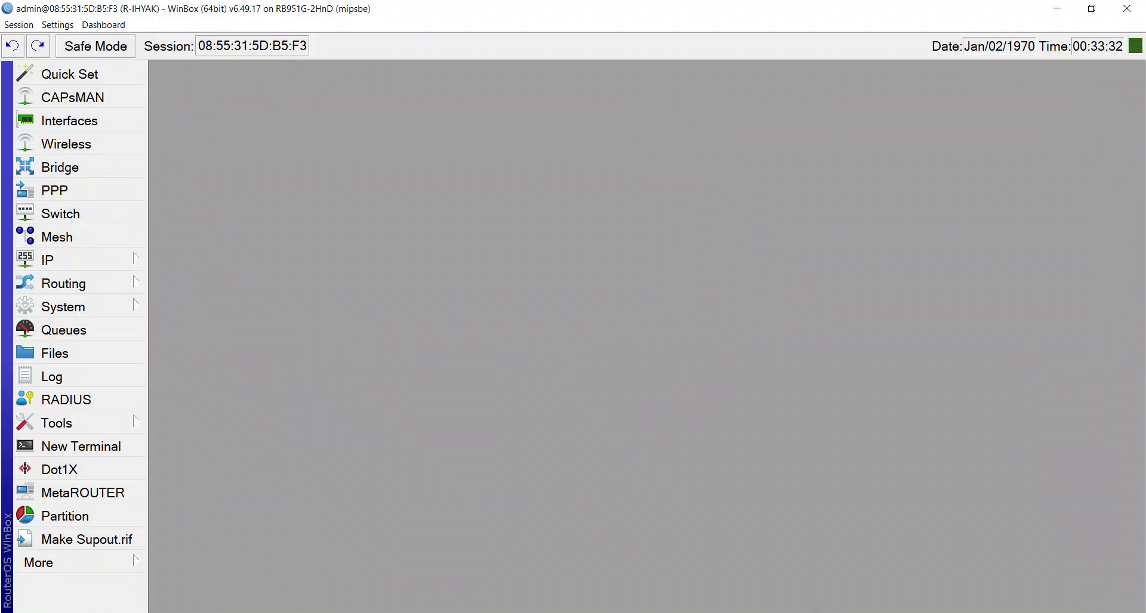
- Switch to Network Connections and check in the Ethernet adapter's IPv4 properties that IP and DNS addresses are obtained automatically
{"action": "left_click", "coordinate": [428, 612]}
{"action": "left_click", "coordinate": [565, 482]}
{"action": "right_click", "coordinate": [148, 191]}
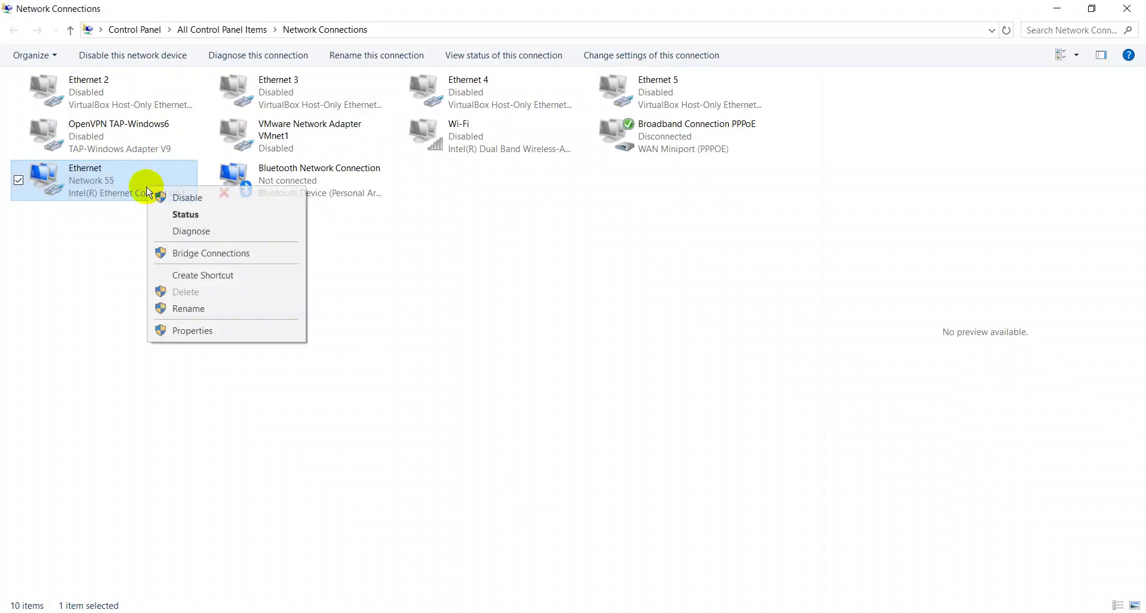
{"action": "left_click", "coordinate": [168, 332]}
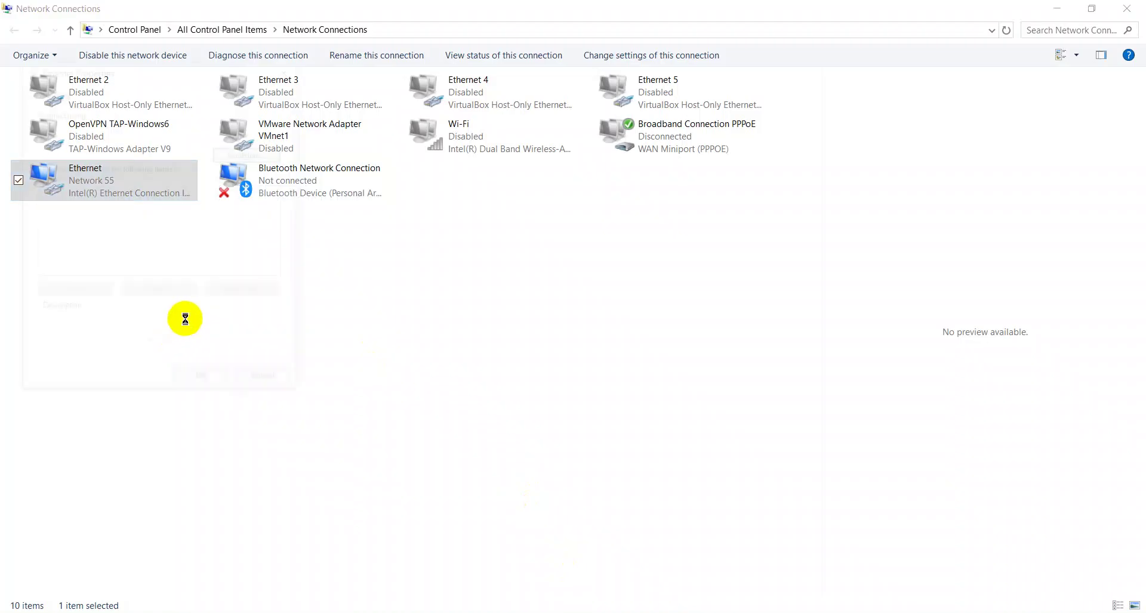
{"action": "left_click_drag", "start_coordinate": [212, 66], "coordinate": [548, 76]}
{"action": "scroll", "coordinate": [537, 239], "scroll_direction": "down", "scroll_amount": 2}
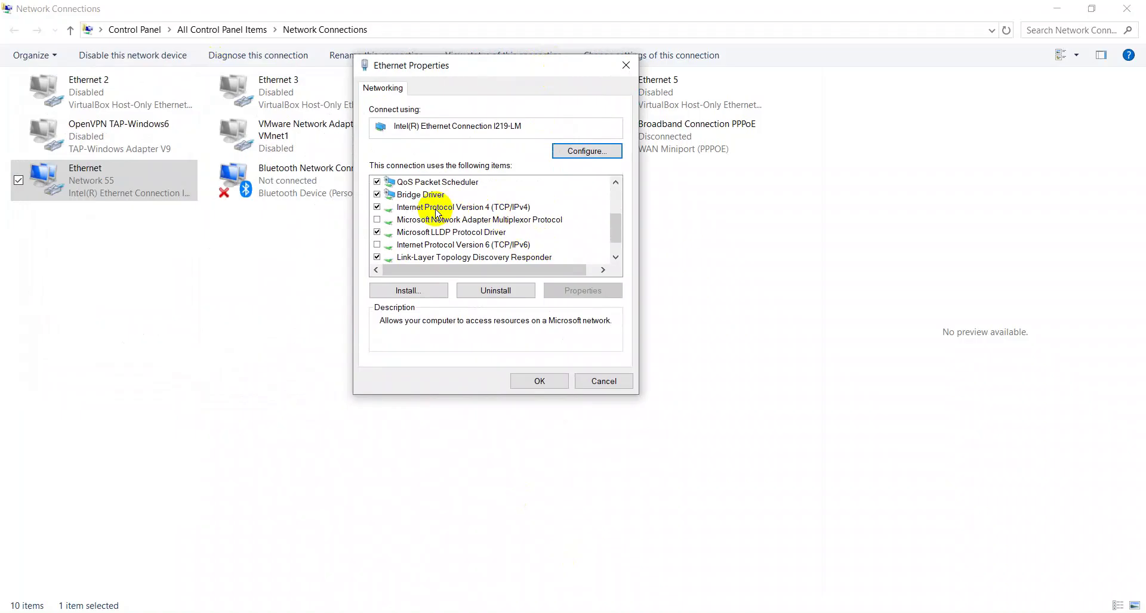
{"action": "double_click", "coordinate": [457, 211]}
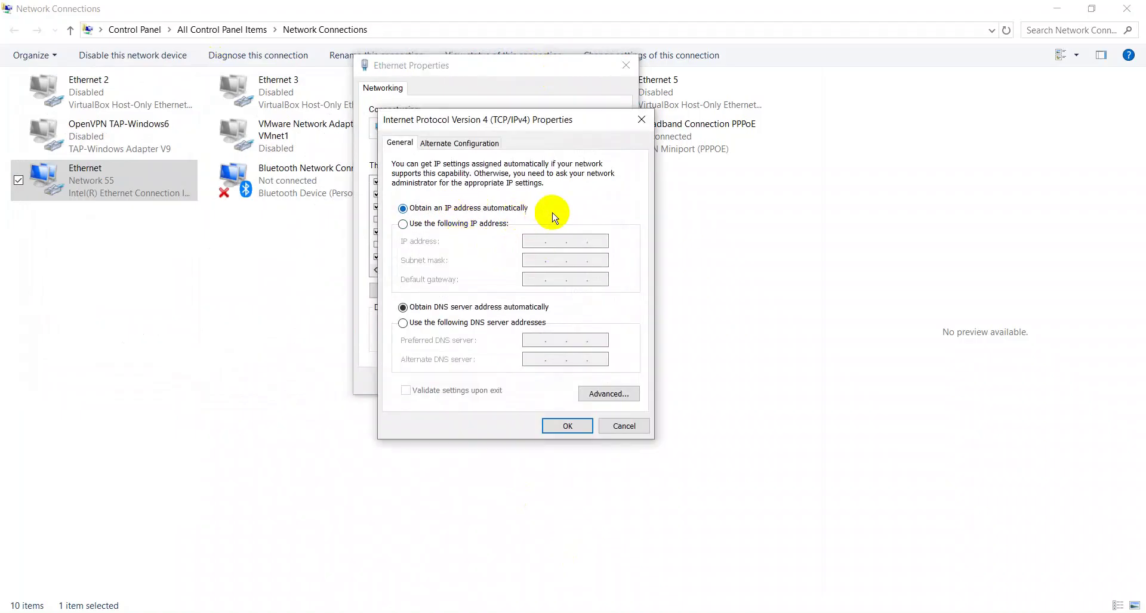
{"action": "left_click", "coordinate": [568, 427]}
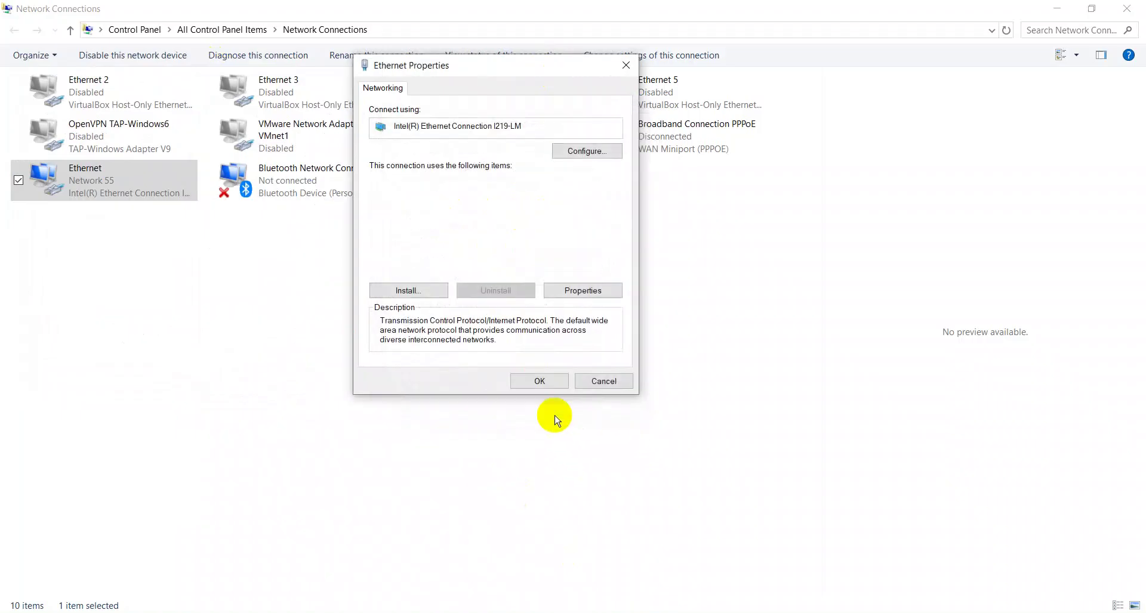
{"action": "left_click", "coordinate": [528, 380]}
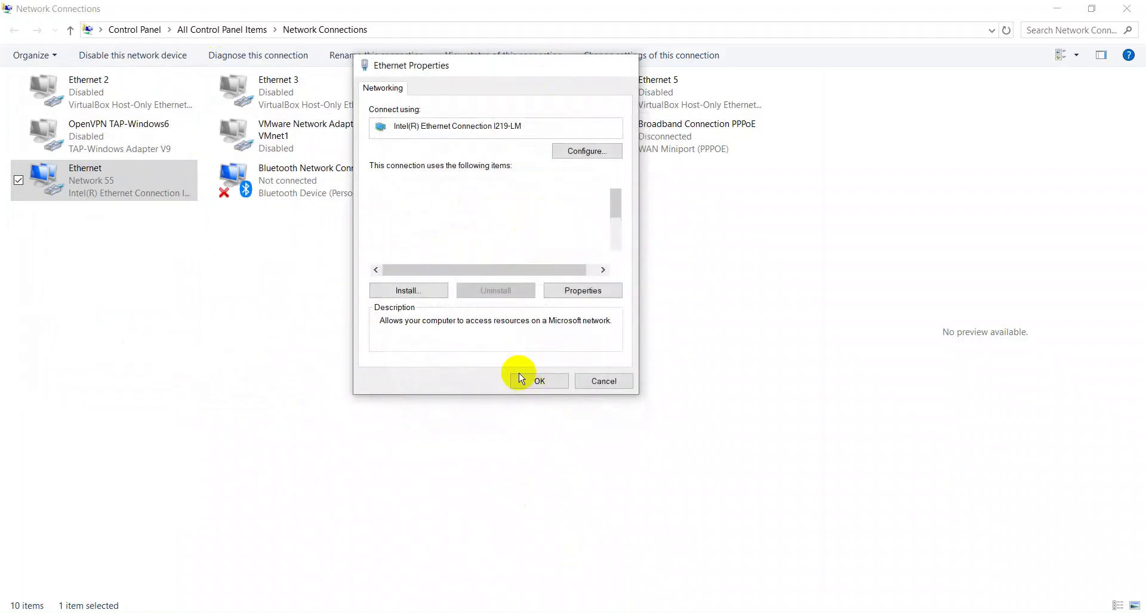
- Review the Ethernet adapter's status and network connection details, and close both dialogs
{"action": "right_click", "coordinate": [137, 182]}
{"action": "left_click", "coordinate": [158, 209]}
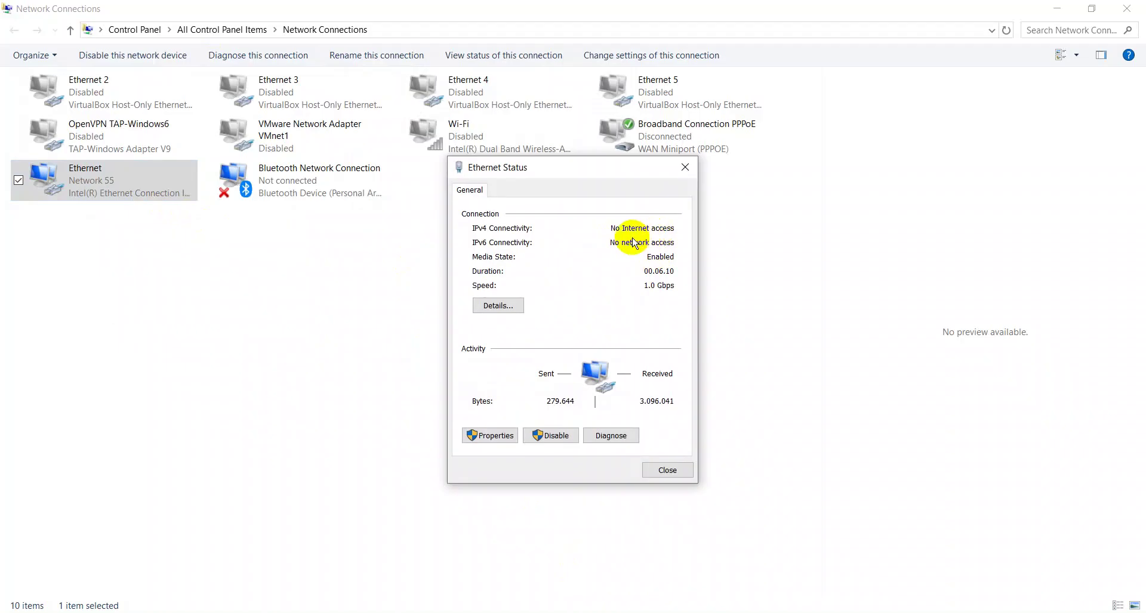
{"action": "left_click", "coordinate": [487, 305]}
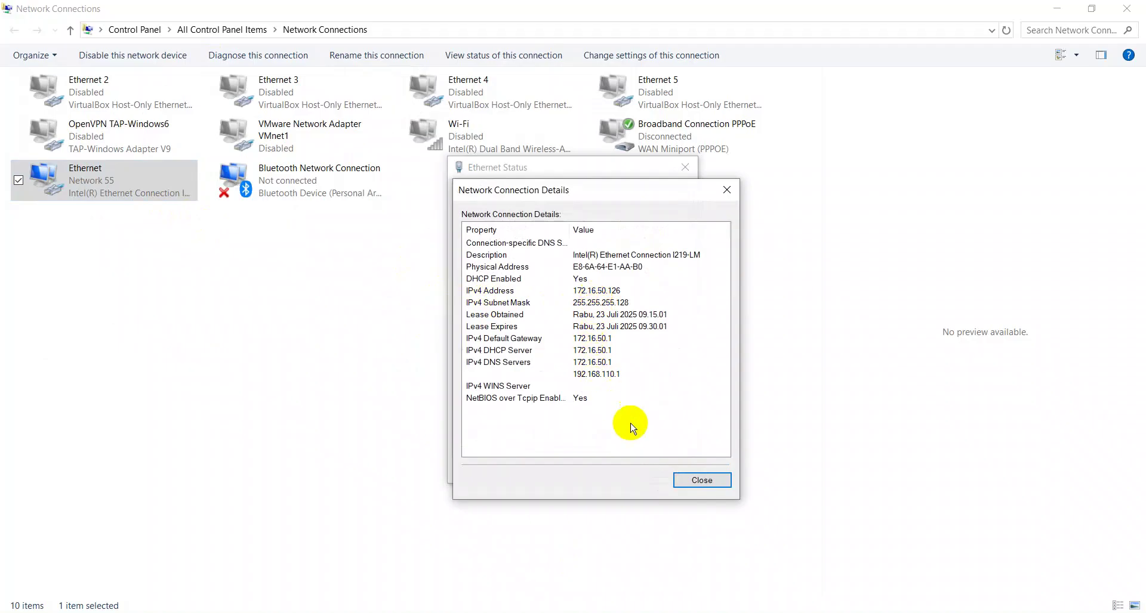
{"action": "left_click", "coordinate": [699, 481]}
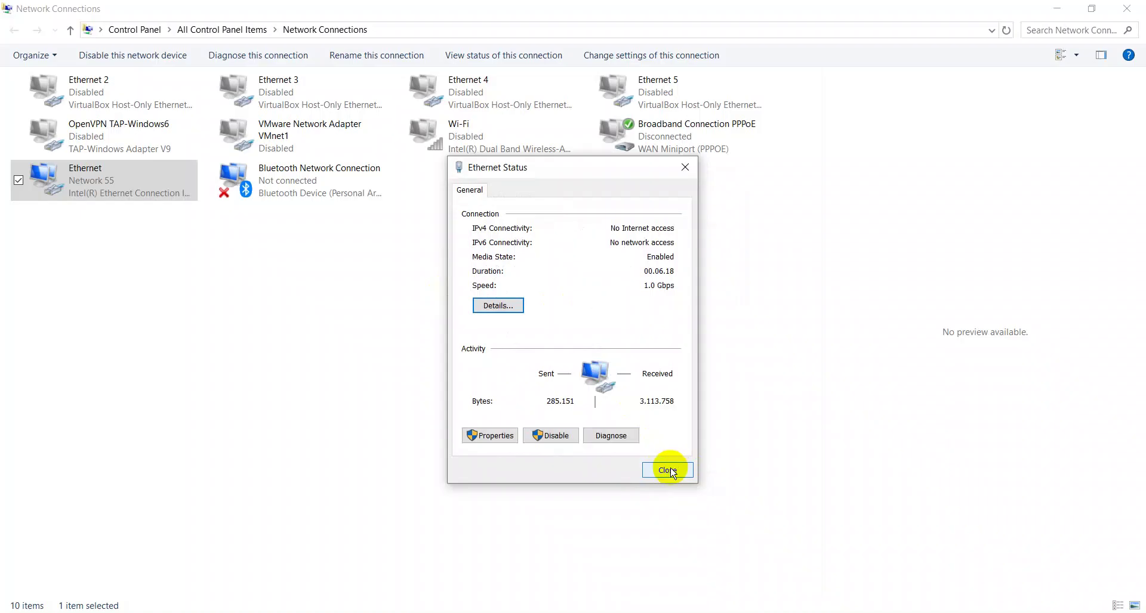
{"action": "left_click", "coordinate": [668, 470]}
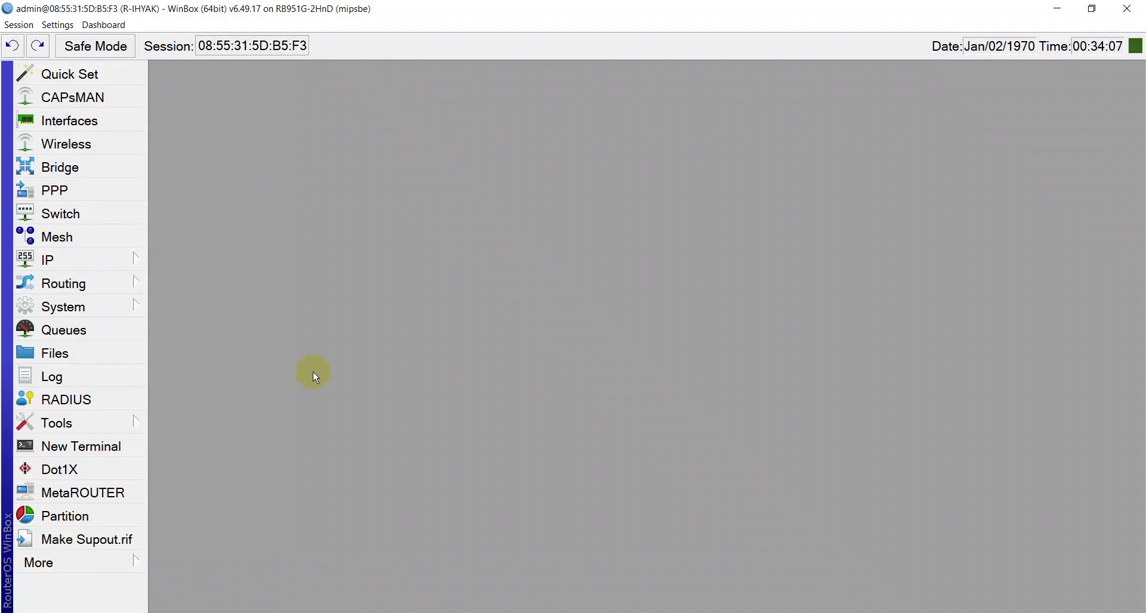
- Switch to WinBox, start a new terminal and ping google.com from the router
{"action": "left_click", "coordinate": [115, 448]}
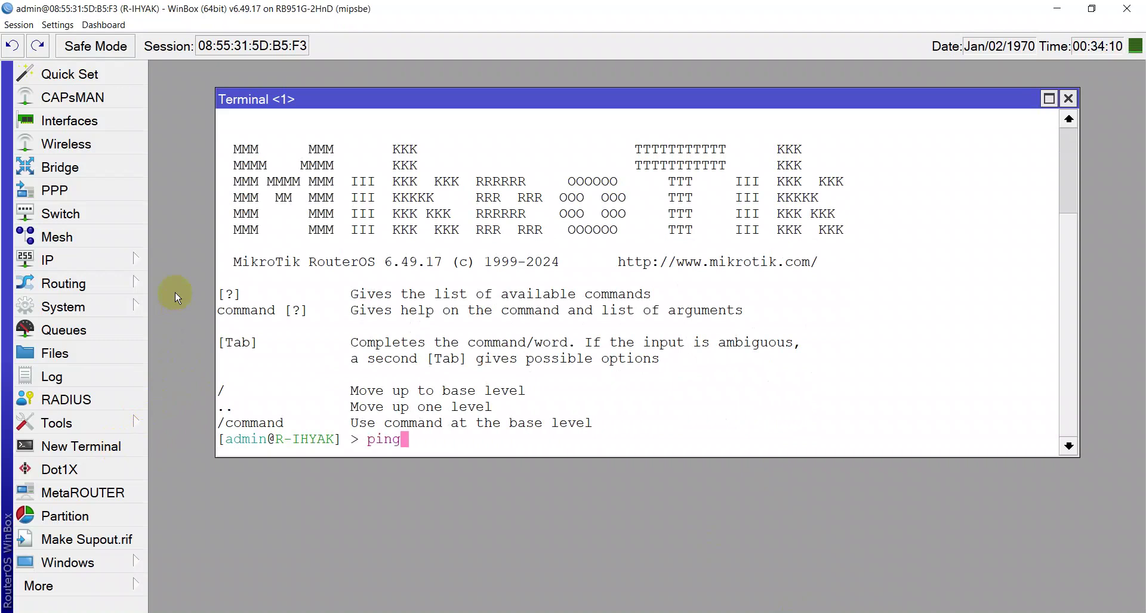
{"action": "type", "text": "ping google.com"}
{"action": "key", "text": "Return"}
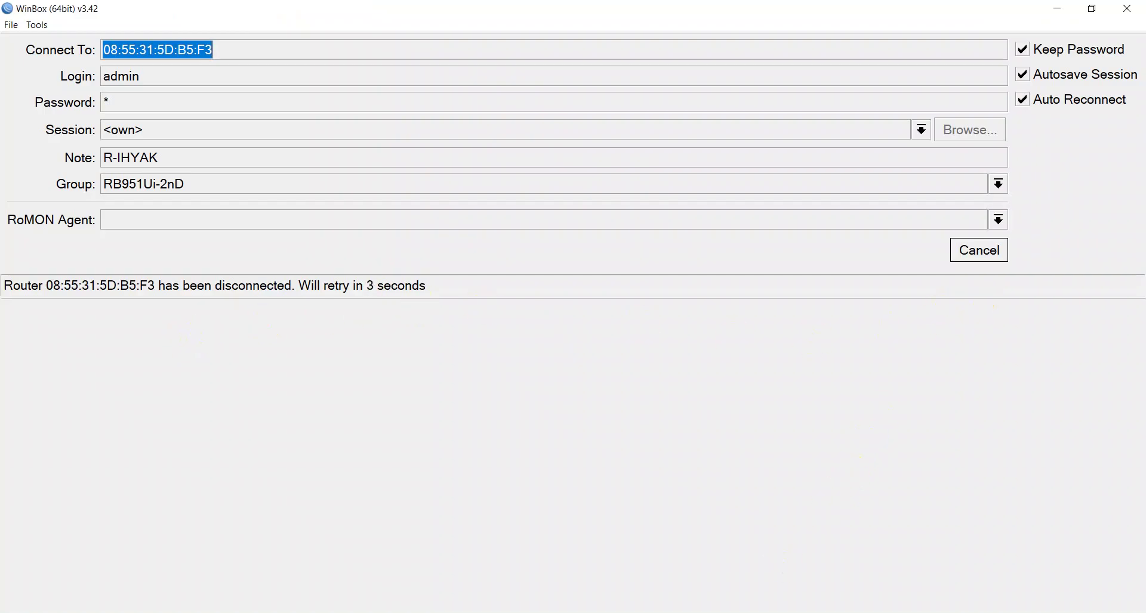
- Close the IP Pool window, review the DHCP server's networks and leases, and close the DHCP Server window
{"action": "left_click", "coordinate": [573, 612]}
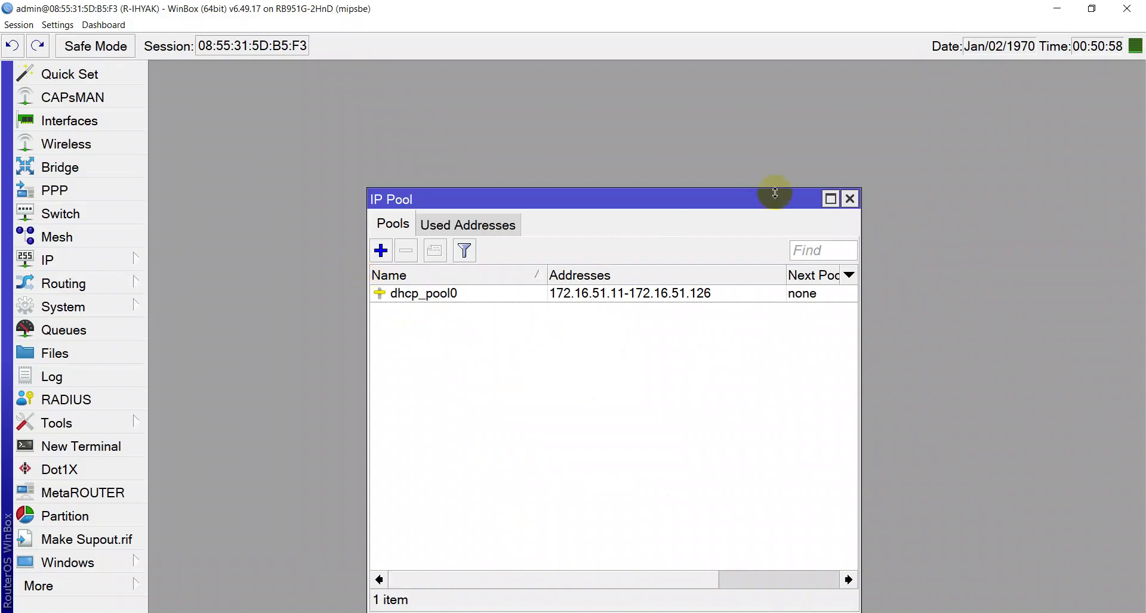
{"action": "left_click", "coordinate": [847, 201]}
{"action": "left_click", "coordinate": [133, 262]}
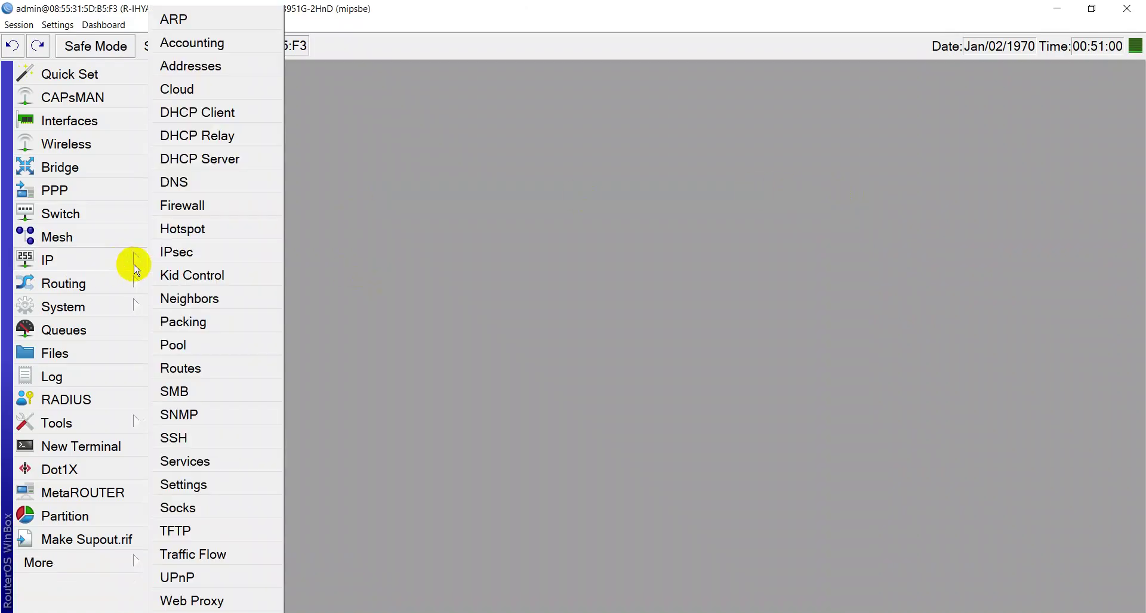
{"action": "left_click", "coordinate": [197, 159]}
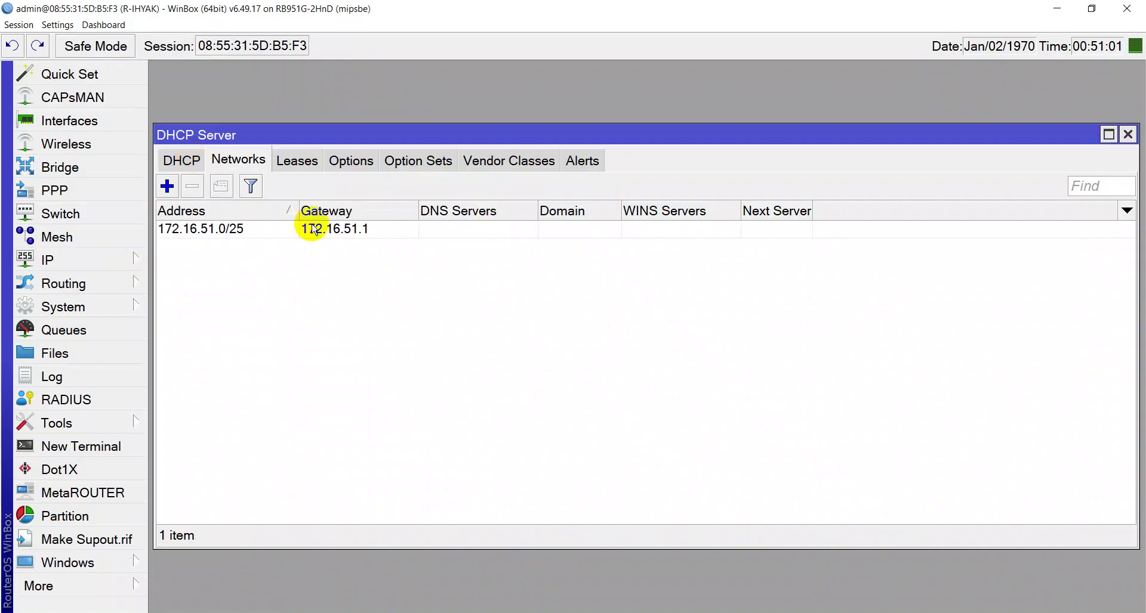
{"action": "left_click", "coordinate": [296, 160]}
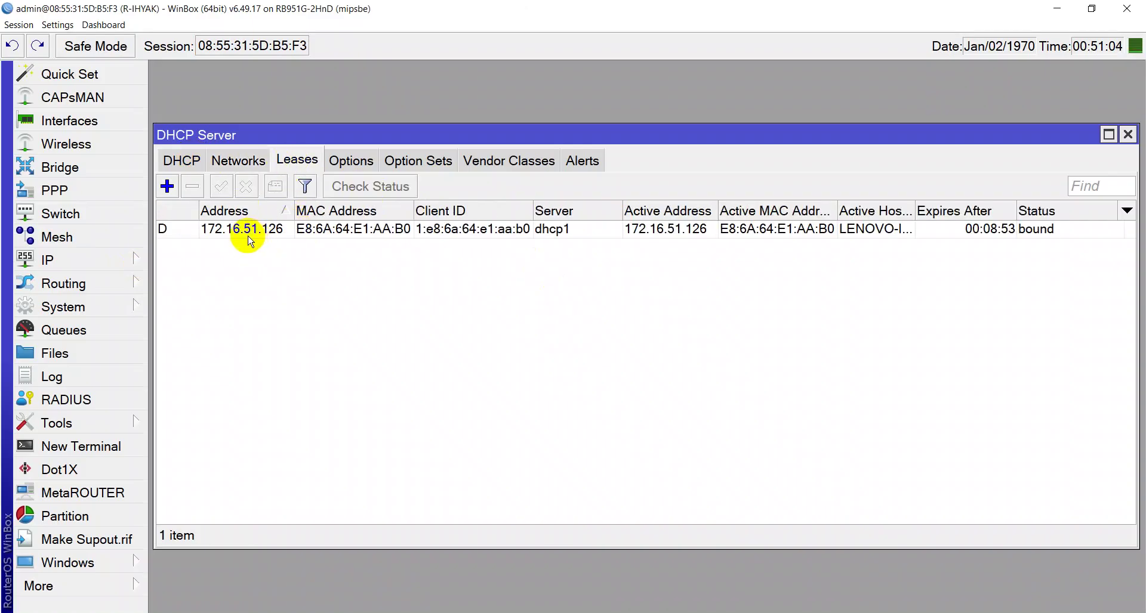
{"action": "left_click", "coordinate": [1128, 134]}
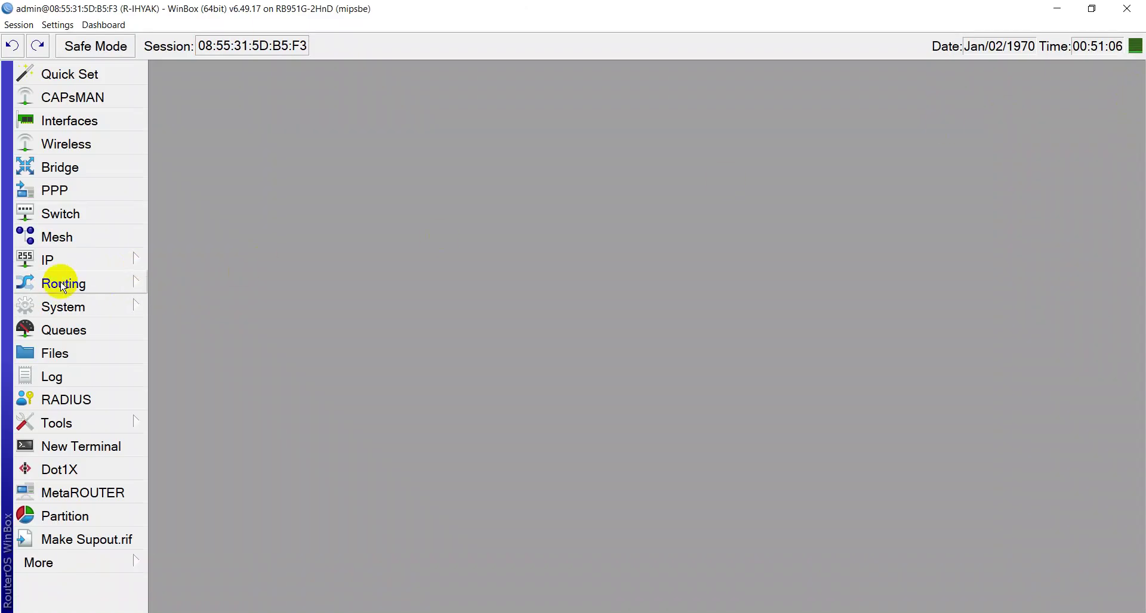
- Reopen the INTERNET GATEWAY masquerade rule, review its chain, outgoing interface and action, and close the rule
{"action": "left_click", "coordinate": [48, 258]}
{"action": "left_click", "coordinate": [190, 208]}
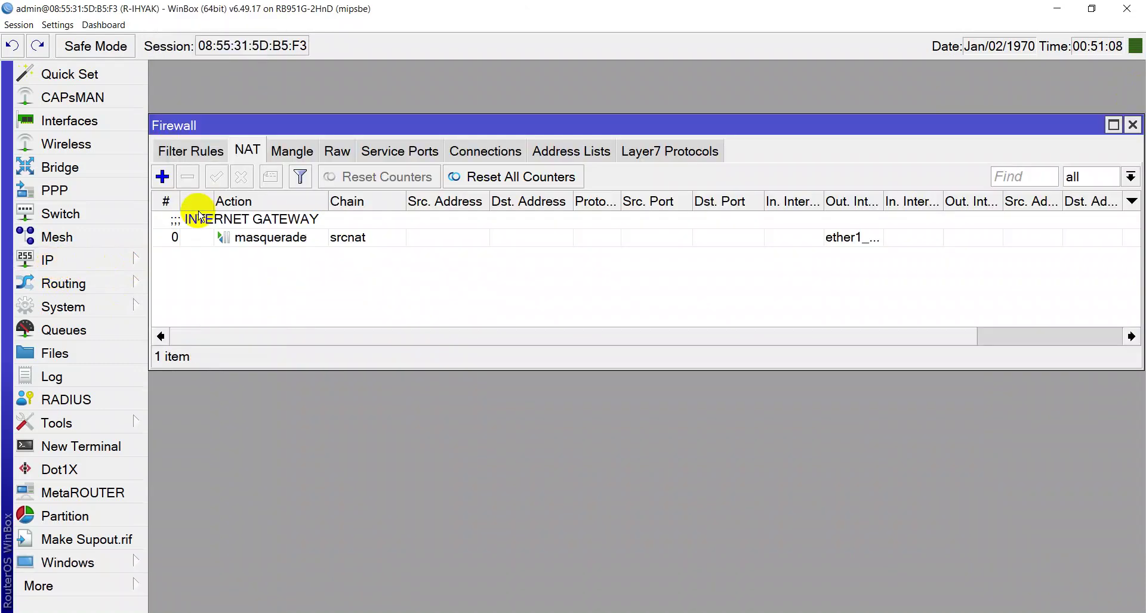
{"action": "left_click", "coordinate": [241, 227]}
{"action": "double_click", "coordinate": [241, 227]}
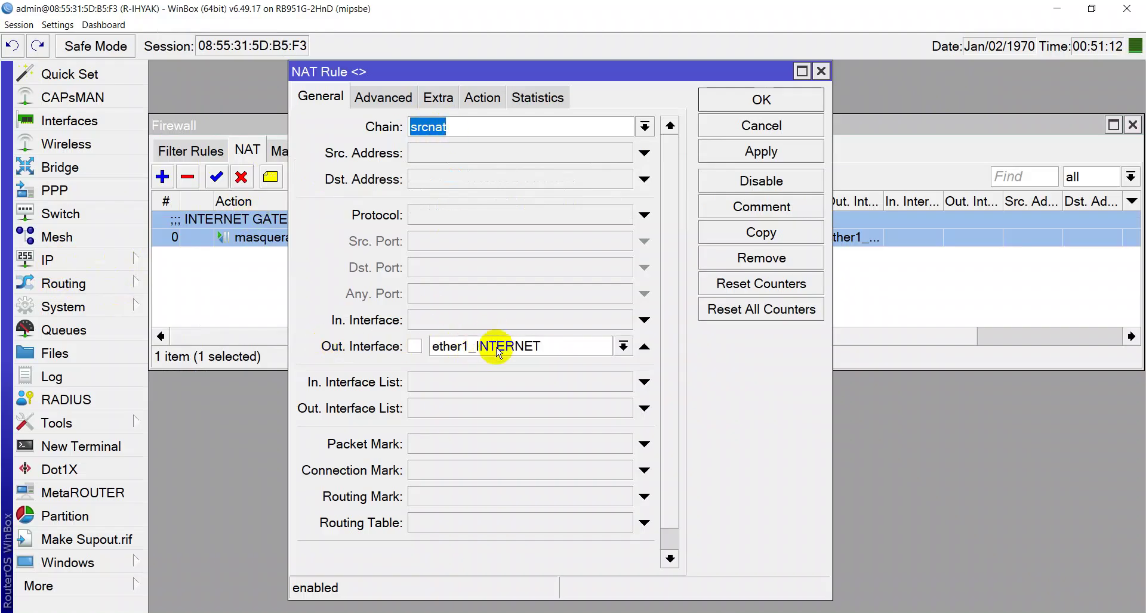
{"action": "left_click", "coordinate": [470, 349]}
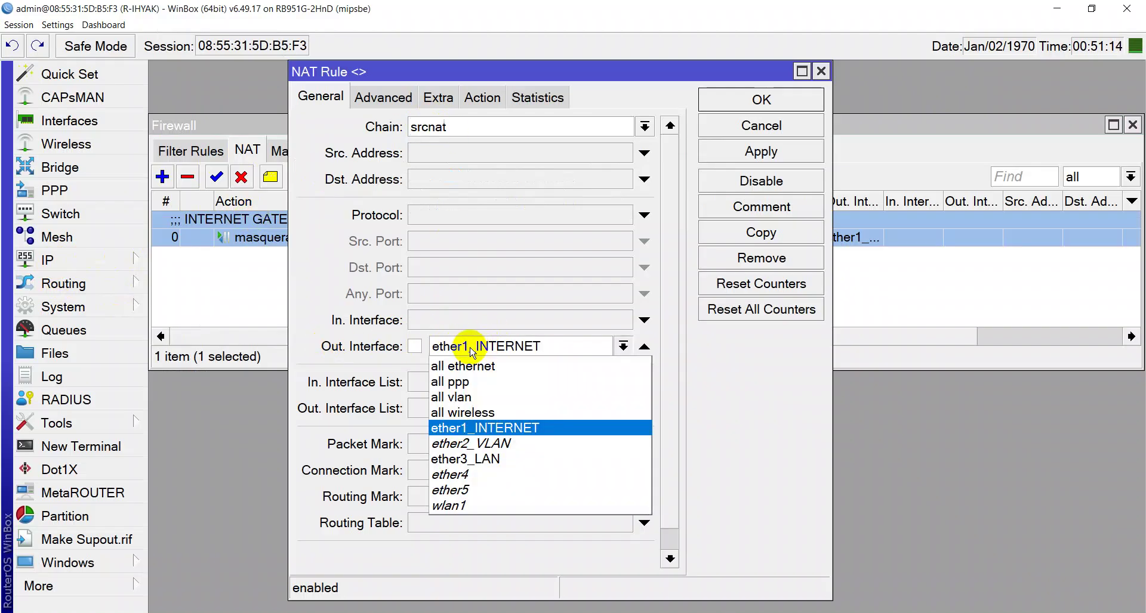
{"action": "left_click", "coordinate": [472, 351]}
{"action": "left_click", "coordinate": [482, 98]}
{"action": "left_click", "coordinate": [721, 98]}
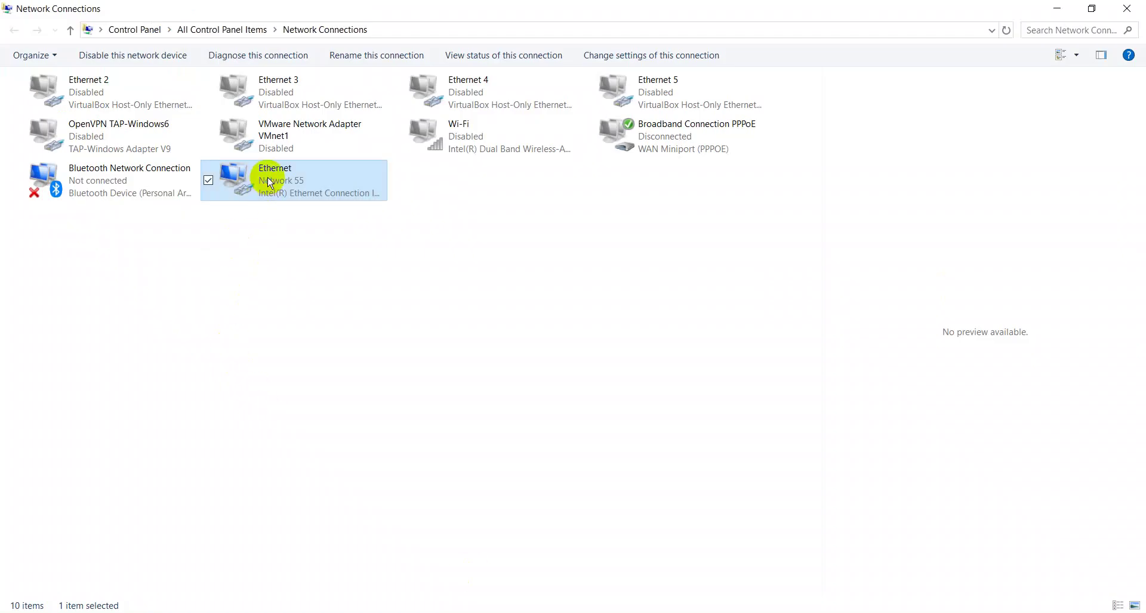
- In Network Connections, check the Ethernet adapter's status and assigned IPv4 address, and close both dialogs
{"action": "right_click", "coordinate": [268, 178]}
{"action": "left_click", "coordinate": [290, 205]}
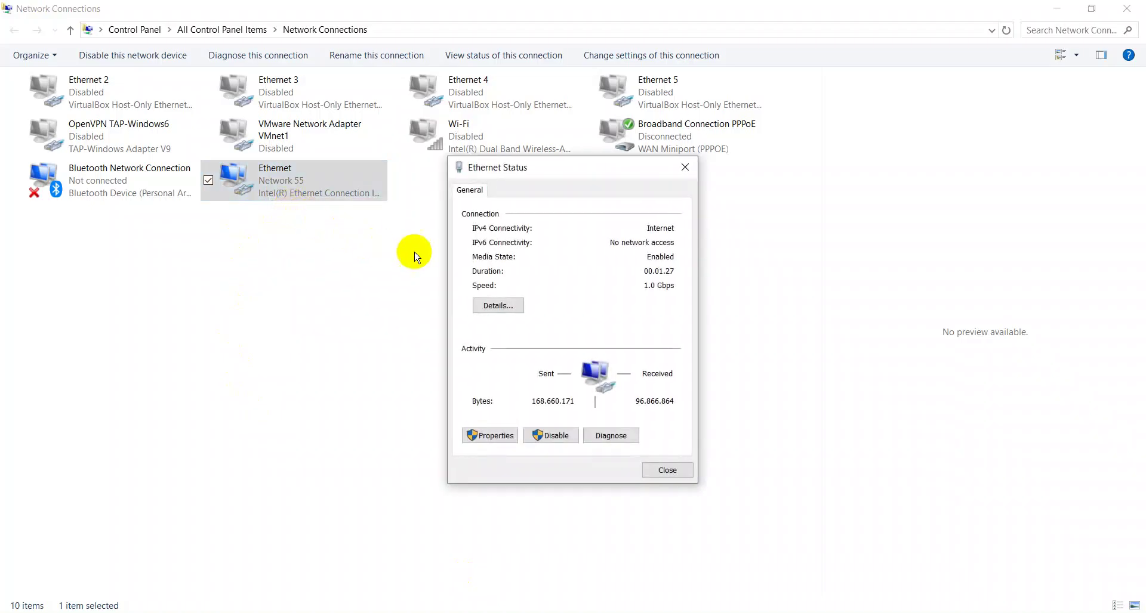
{"action": "left_click", "coordinate": [495, 306]}
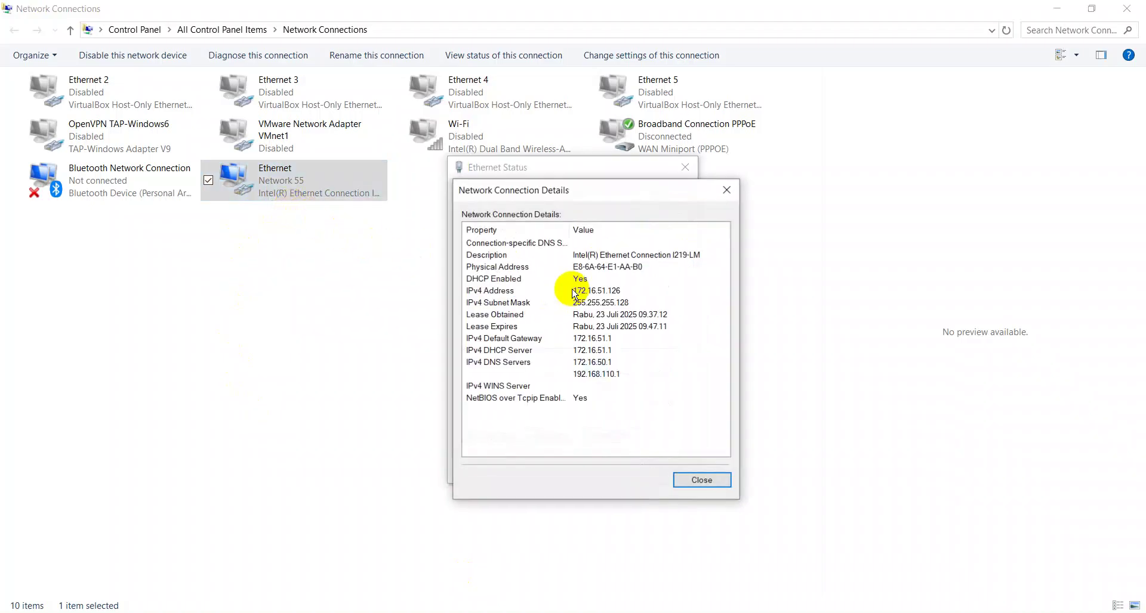
{"action": "left_click", "coordinate": [590, 293]}
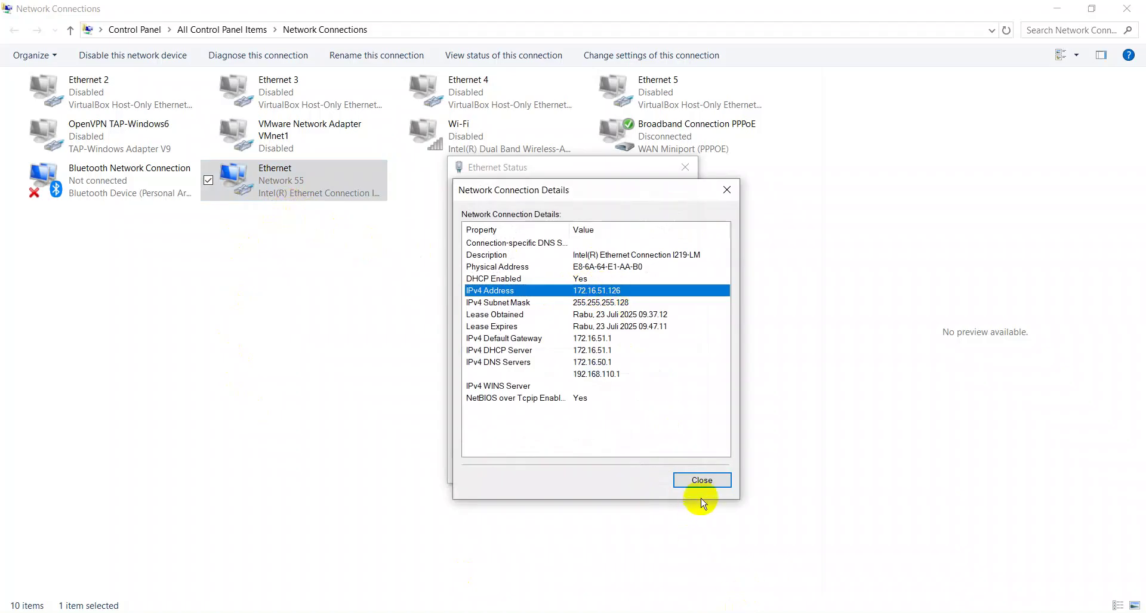
{"action": "left_click", "coordinate": [701, 481]}
{"action": "left_click", "coordinate": [686, 471]}
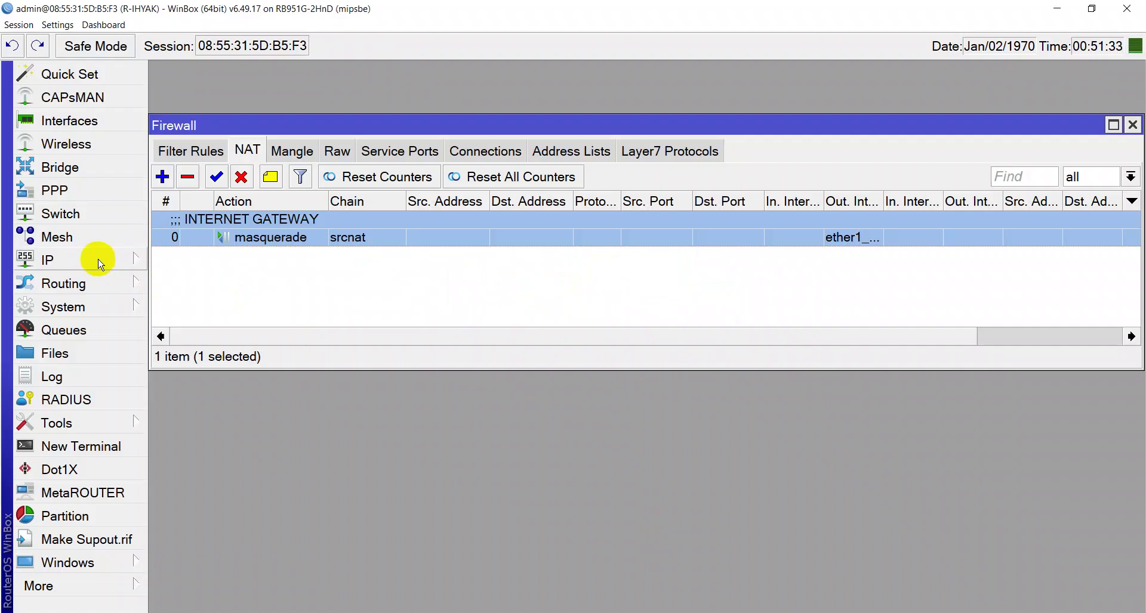
- Show the DHCP server leases in WinBox and compare them with the IPv4 address in the Ethernet adapter's connection details
{"action": "left_click", "coordinate": [82, 261]}
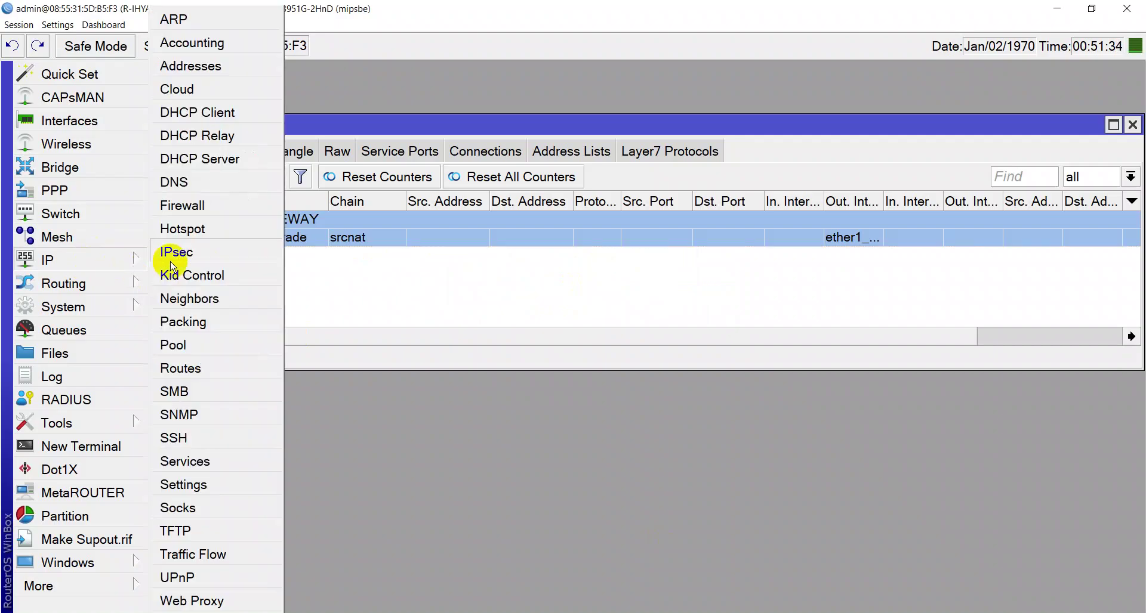
{"action": "left_click", "coordinate": [176, 227]}
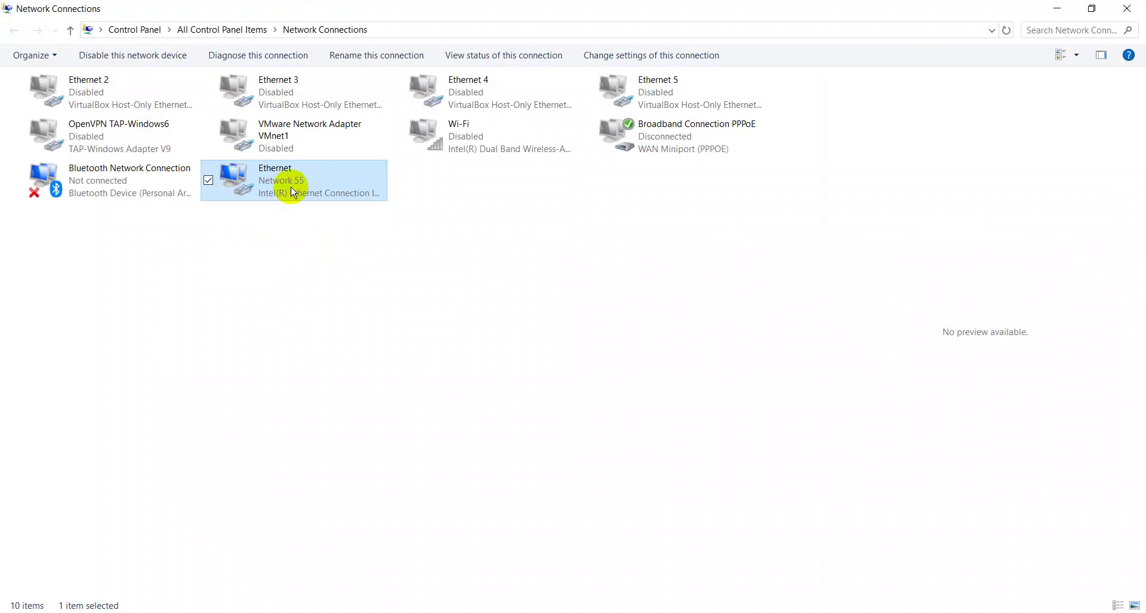
{"action": "right_click", "coordinate": [291, 188]}
{"action": "left_click", "coordinate": [314, 215]}
{"action": "left_click", "coordinate": [493, 305]}
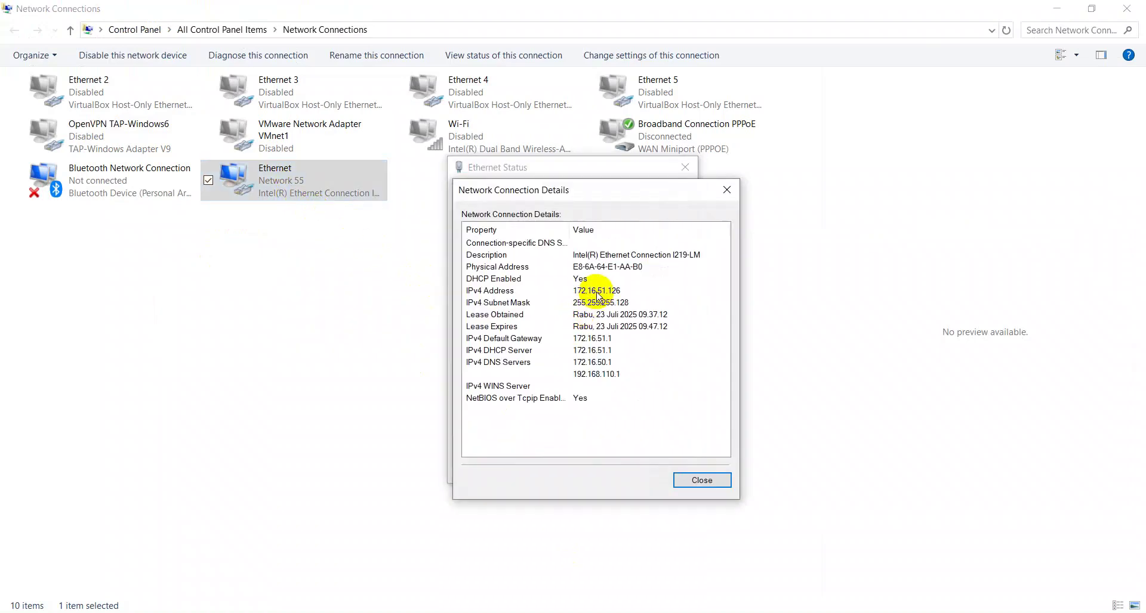
{"action": "left_click", "coordinate": [597, 290]}
{"action": "left_click", "coordinate": [704, 482]}
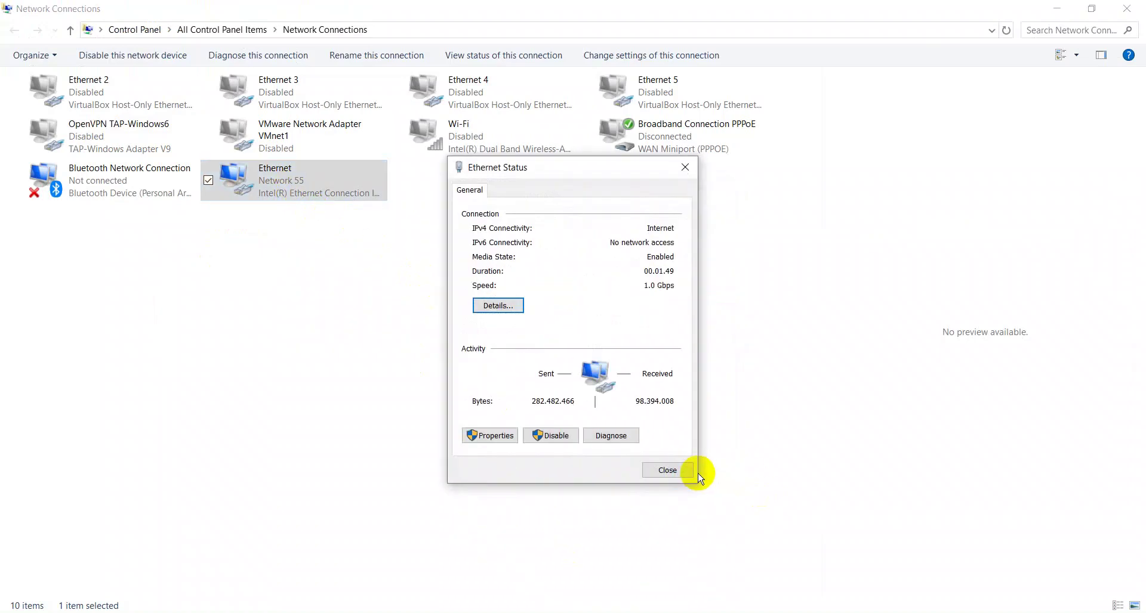
{"action": "left_click", "coordinate": [683, 471]}
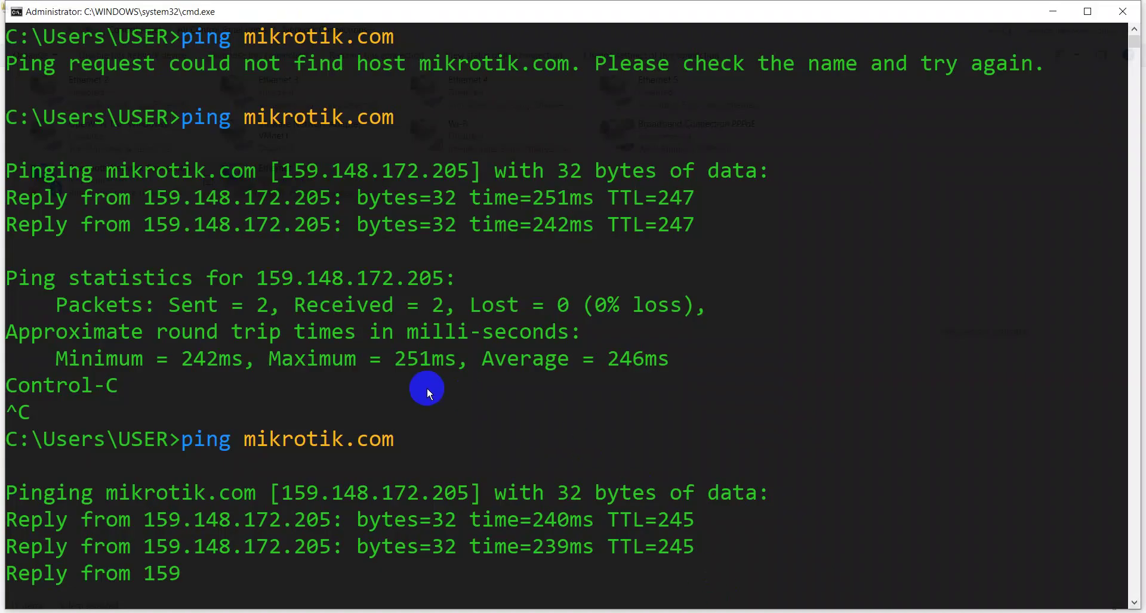
- Stop the running ping in Command Prompt, clear the screen and run ipconfig to review the Ethernet adapter's addressing
{"action": "key", "text": "ctrl+c"}
{"action": "type", "text": "cls"}
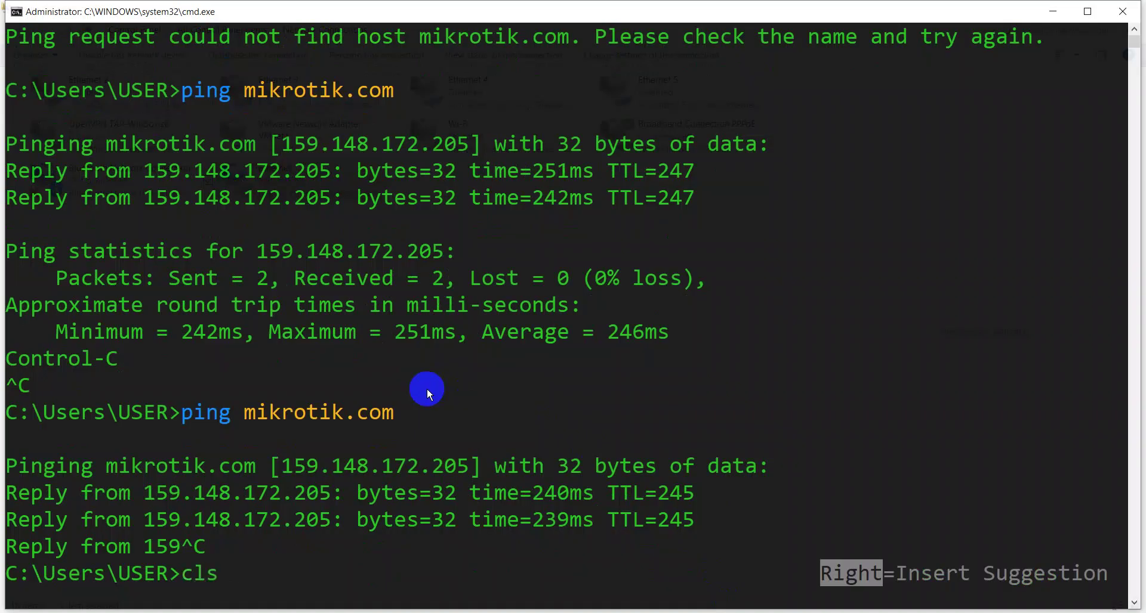
{"action": "key", "text": "Return"}
{"action": "type", "text": "ipconfig"}
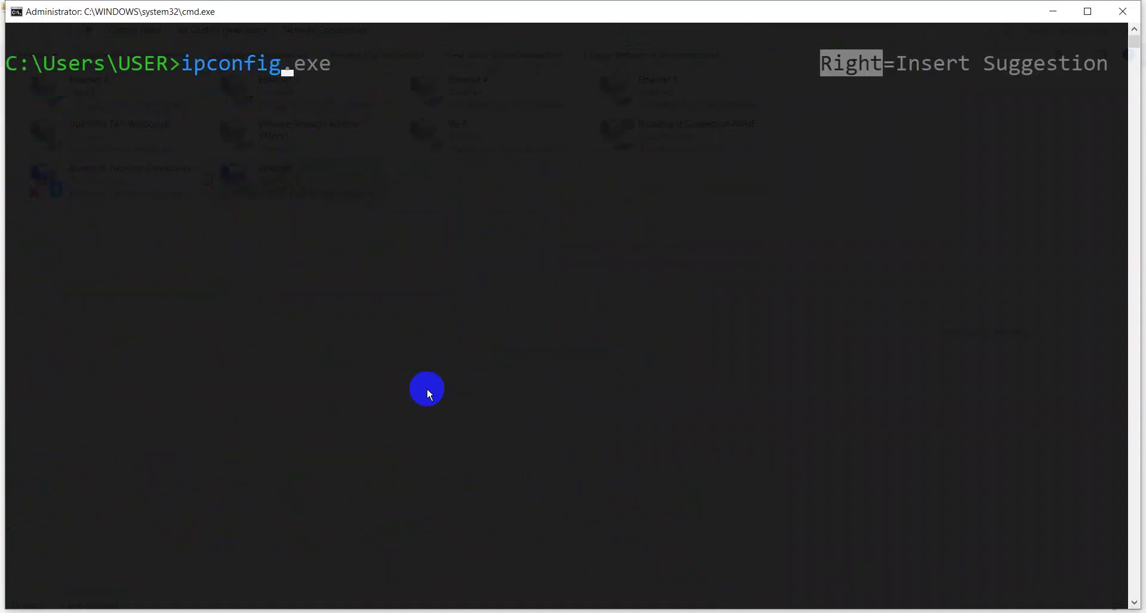
{"action": "key", "text": "Return"}
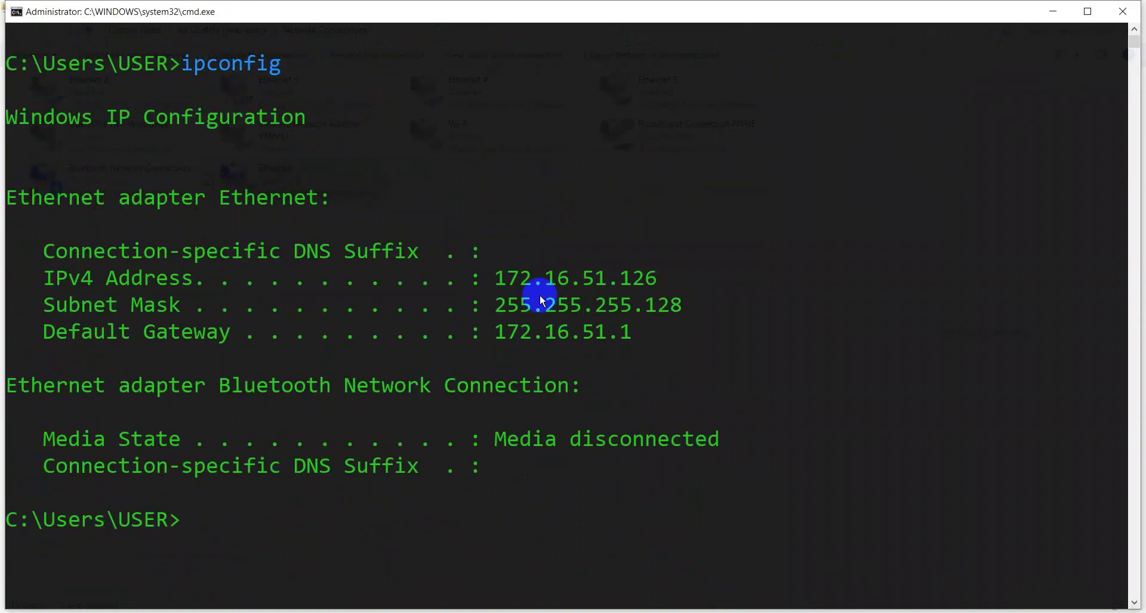
{"action": "scroll", "coordinate": [332, 348], "scroll_direction": "down", "scroll_amount": 1}
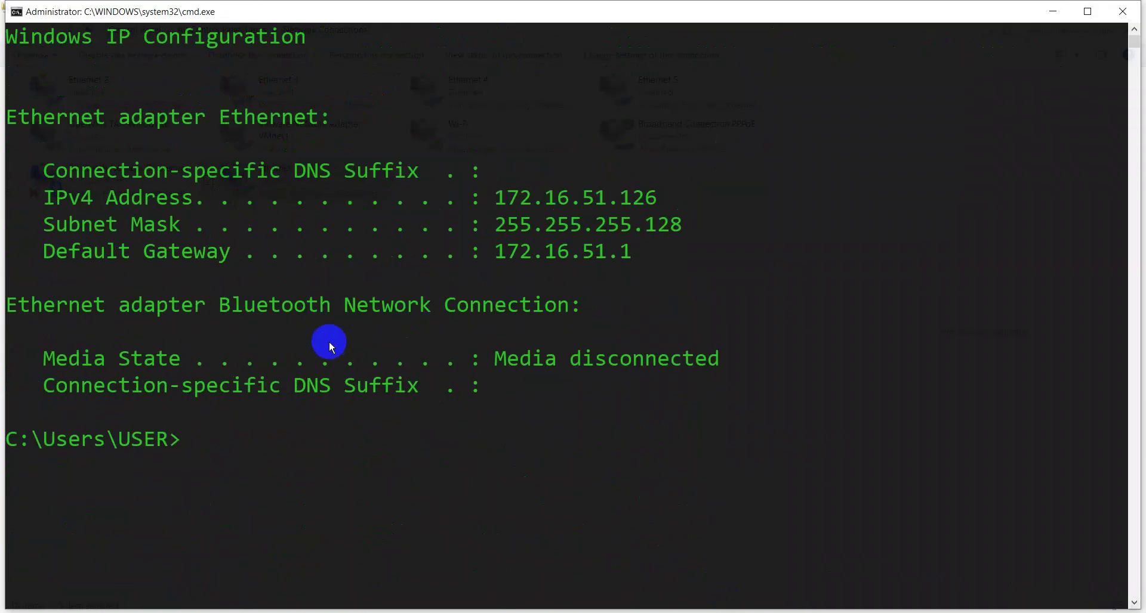
- Run ipconfig/all, review the Ethernet adapter's DHCP and DNS details, and return to the DHCP server leases in WinBox
{"action": "type", "text": "ipconfig/all"}
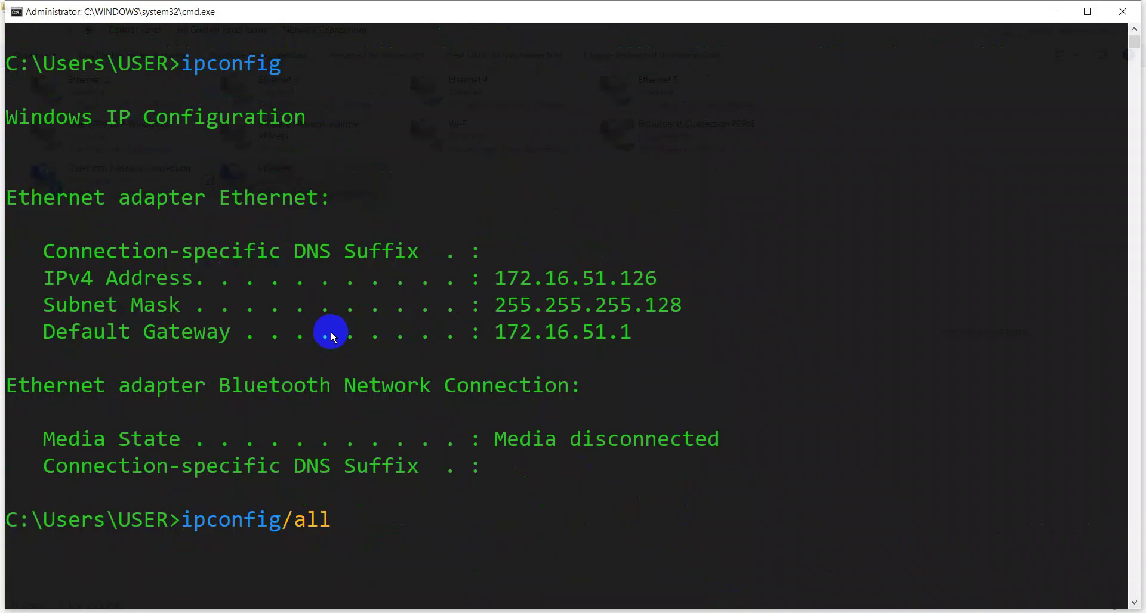
{"action": "key", "text": "Return"}
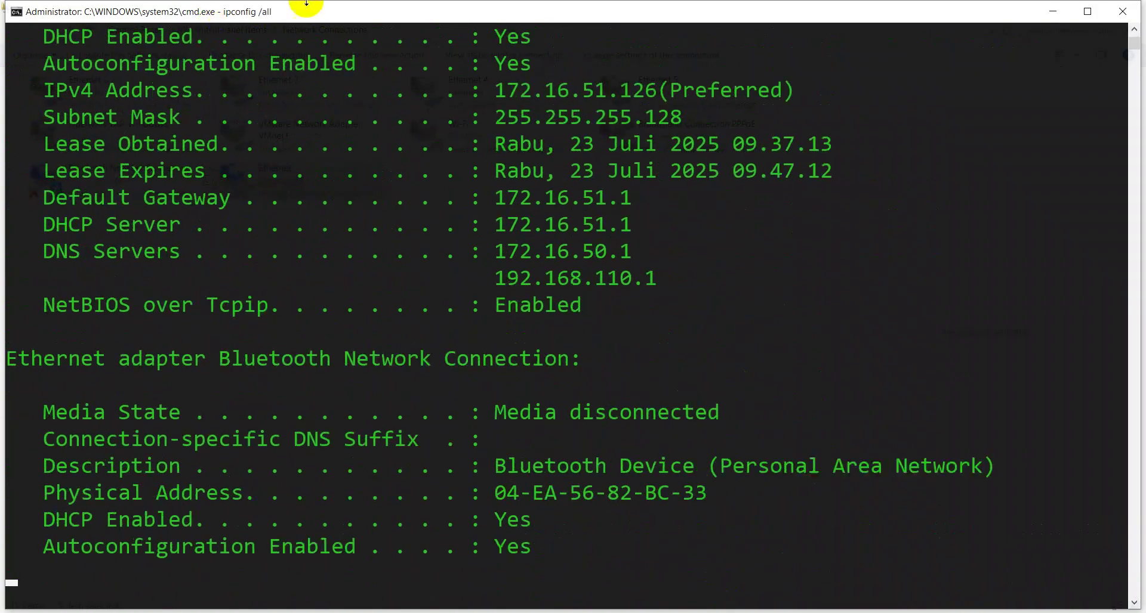
{"action": "scroll", "coordinate": [412, 7], "scroll_direction": "up", "scroll_amount": 1}
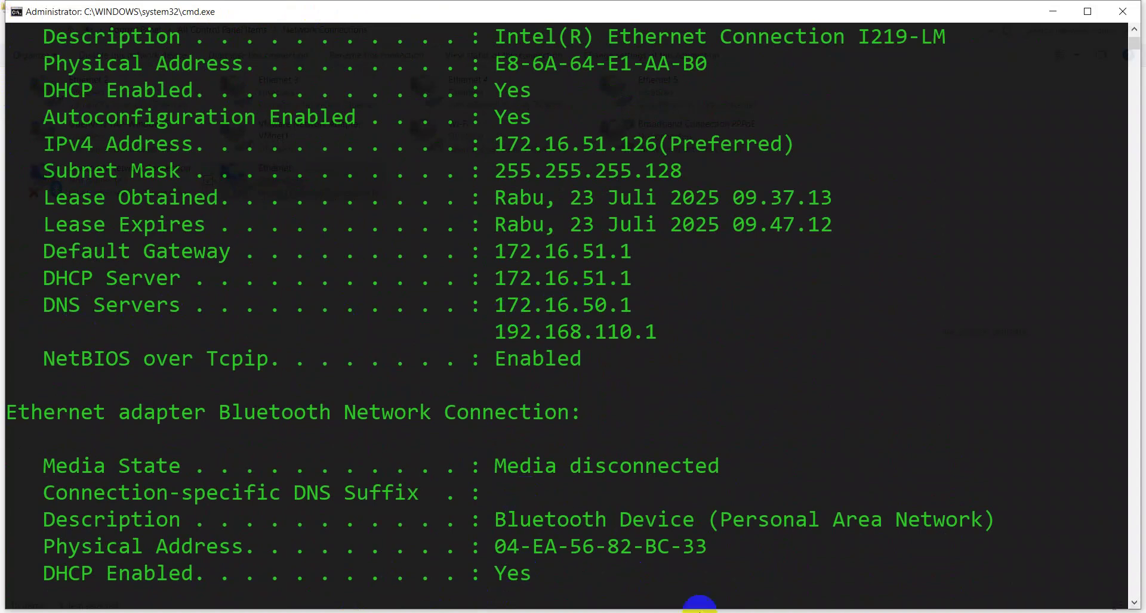
{"action": "left_click", "coordinate": [768, 611]}
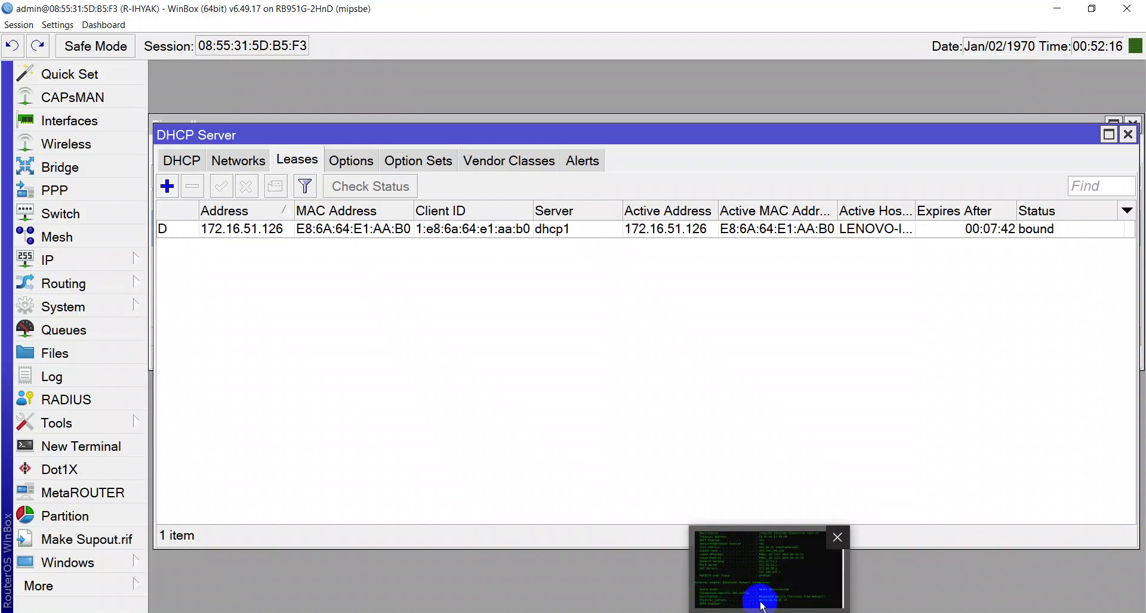